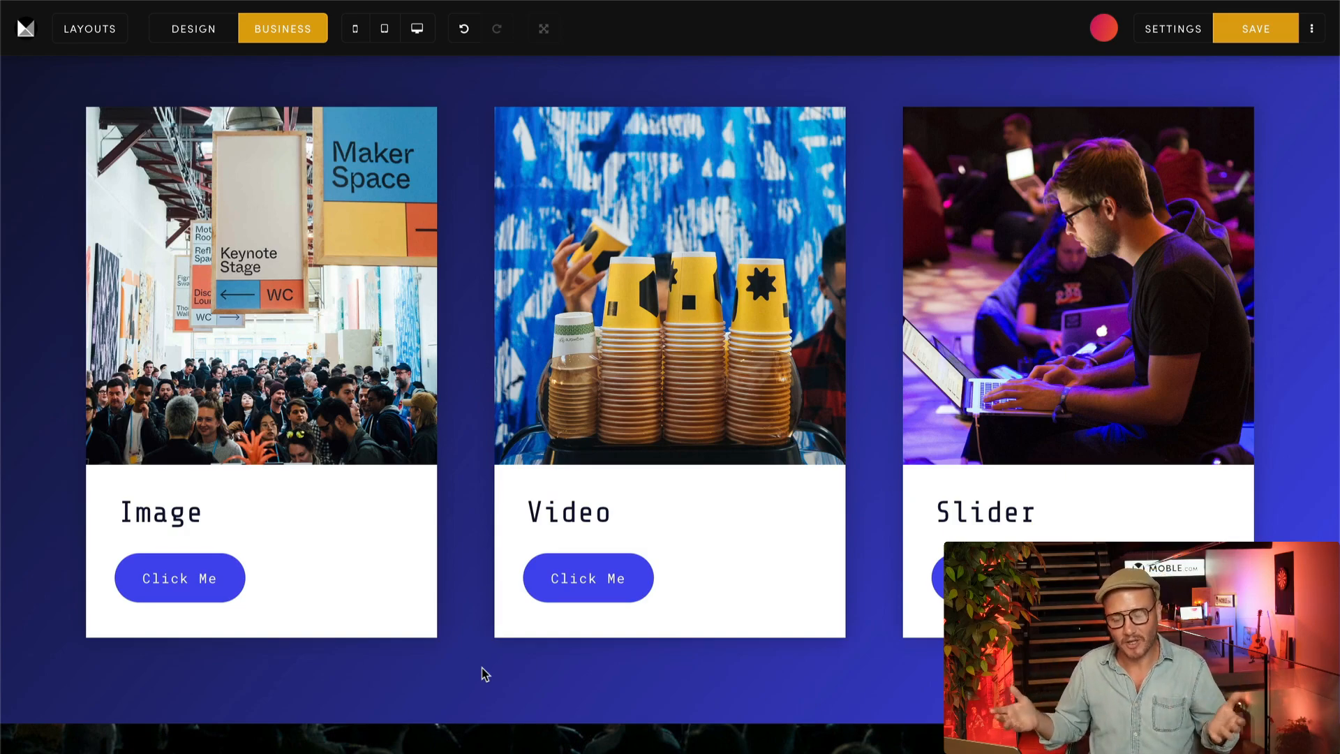
# Duplicate the Image card's heading and replace the copy's text with the placeholder paragraph from "Tacos woke kale chips" to "selvage kitsch biodiesel."
pyautogui.scroll(1, 484, 673)
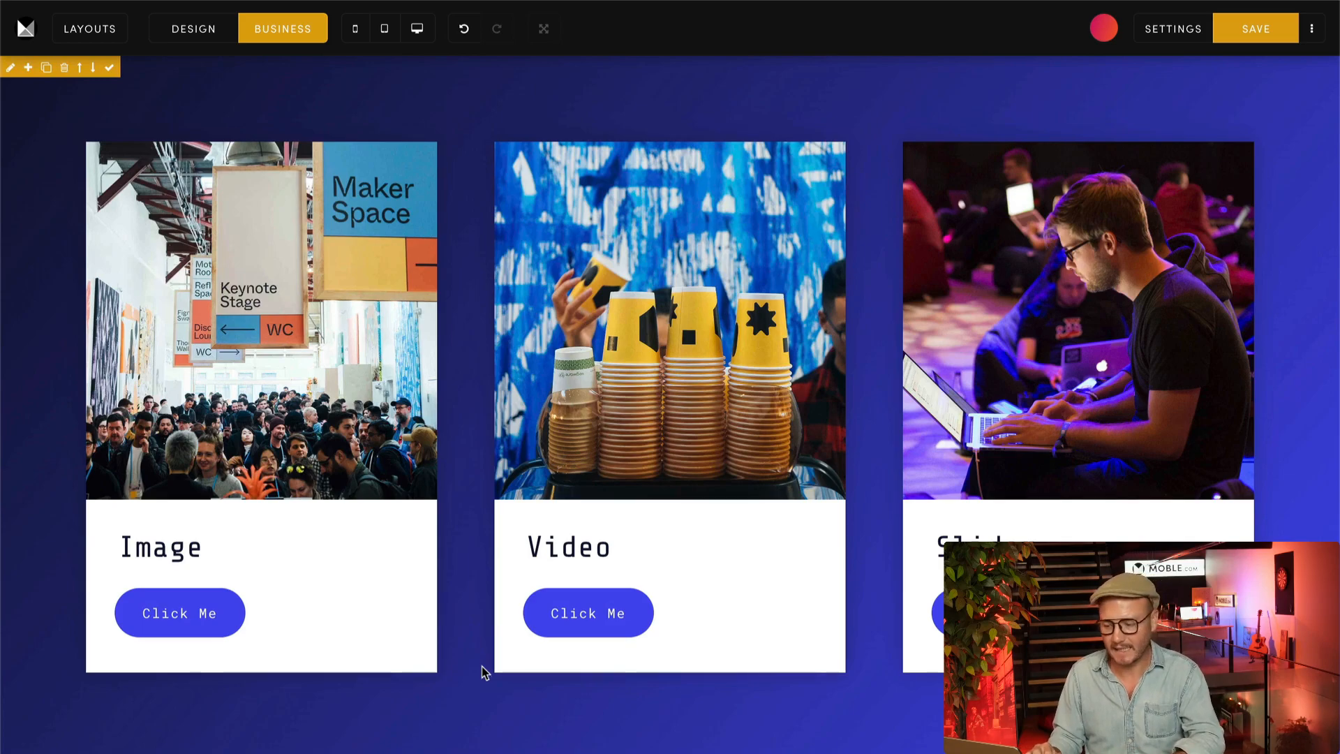
pyautogui.moveTo(236, 539)
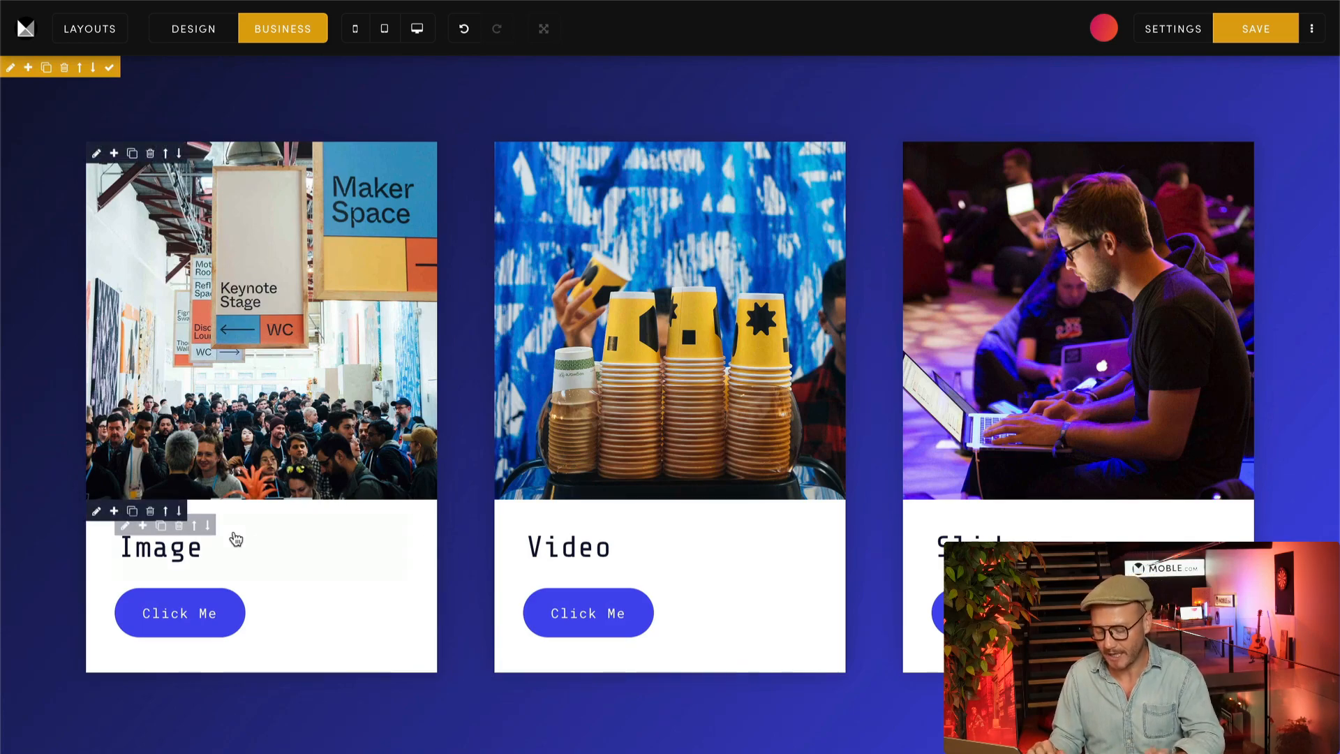
pyautogui.click(161, 526)
pyautogui.click(178, 613)
pyautogui.doubleClick(180, 612)
pyautogui.press('BackSpace')
pyautogui.write('Tacos woke kale chips, beard jean shorts enamel pin synth selvage. Aesthetic tattooed adaptogen prism. Tacos woke kale chips, beard jean shorts enamel pin synth selvage kitsch biodiesel.')
# Duplicate the Video card's heading and replace the copy with the same "Tacos woke kale chips" paragraph as body-size text without heading formatting
pyautogui.scroll(-1, 307, 658)
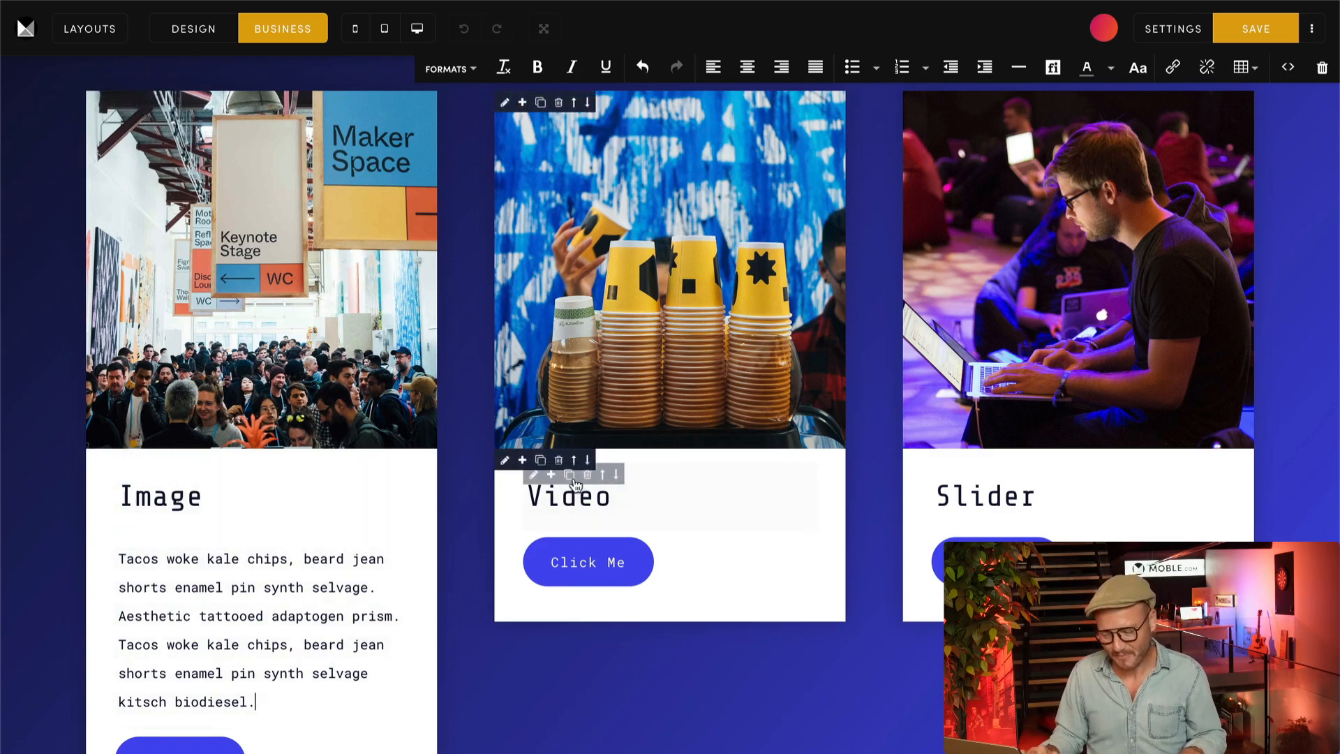
pyautogui.click(569, 475)
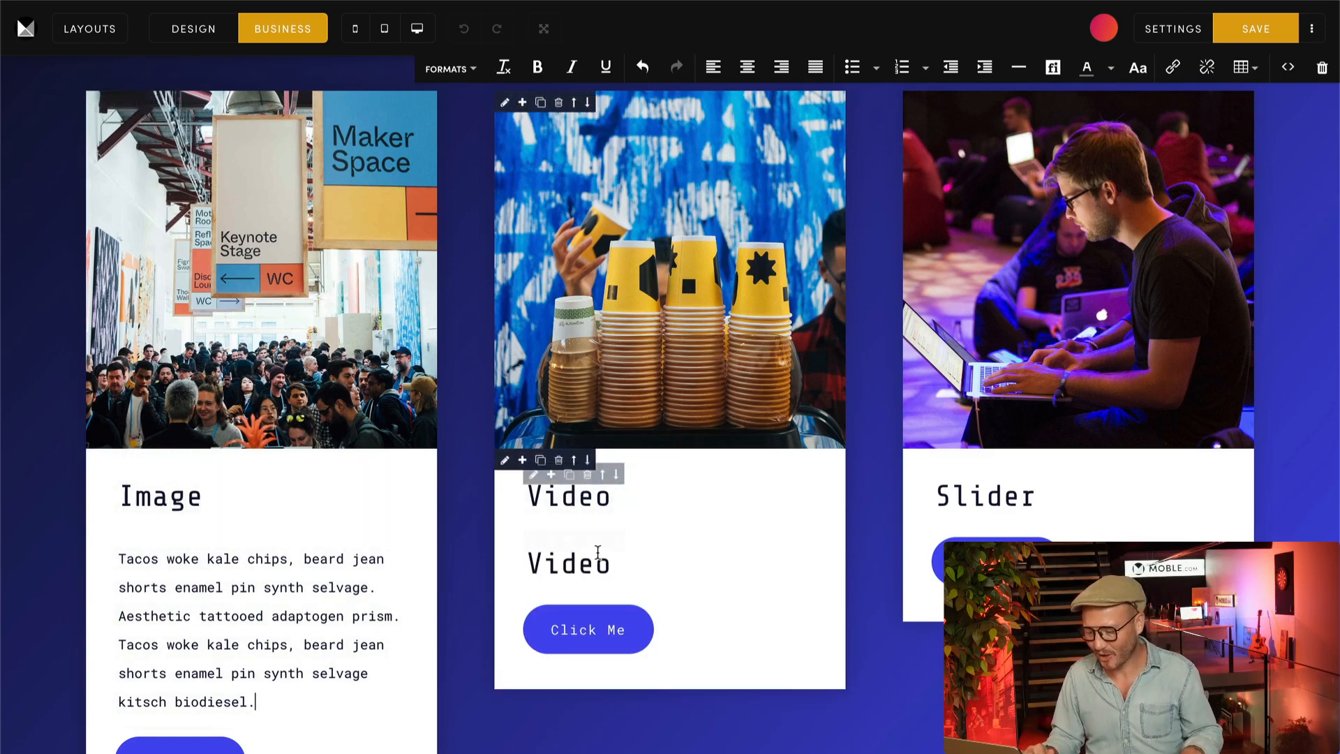
pyautogui.doubleClick(599, 573)
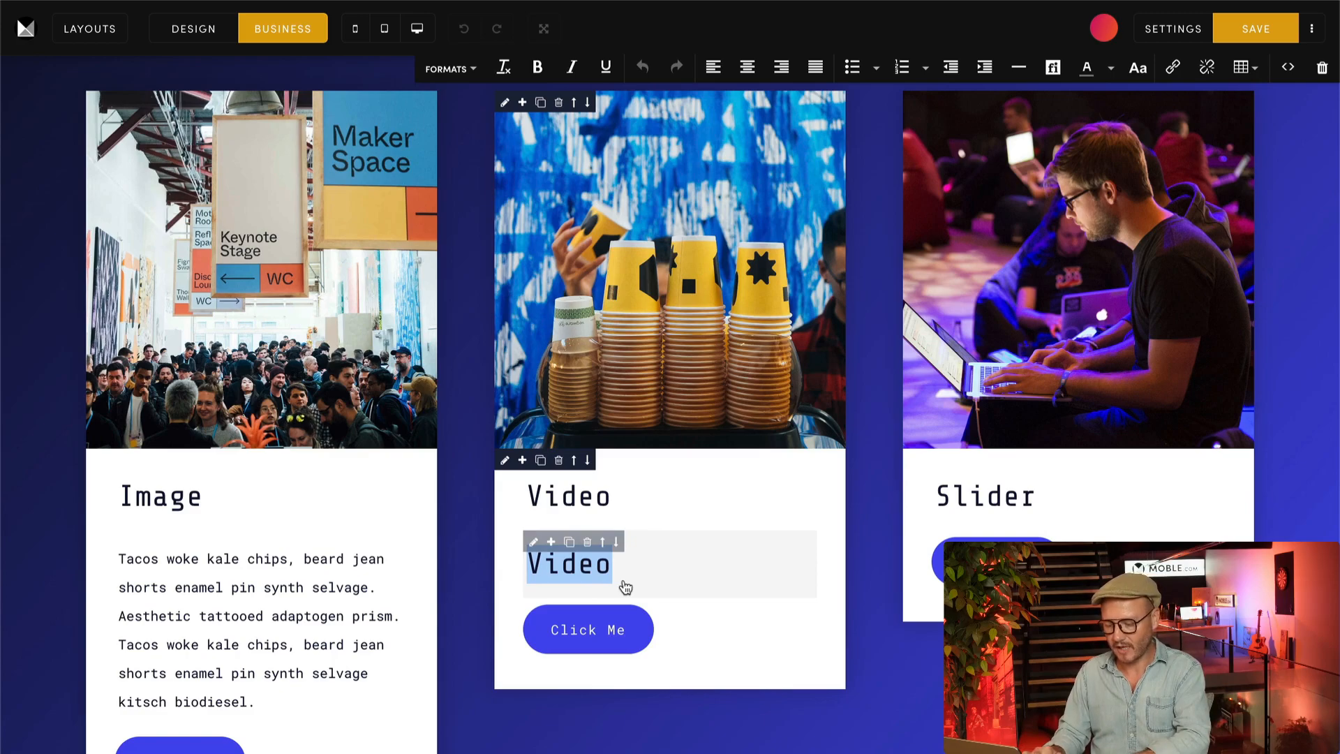
pyautogui.hotkey('ctrl', 'v')
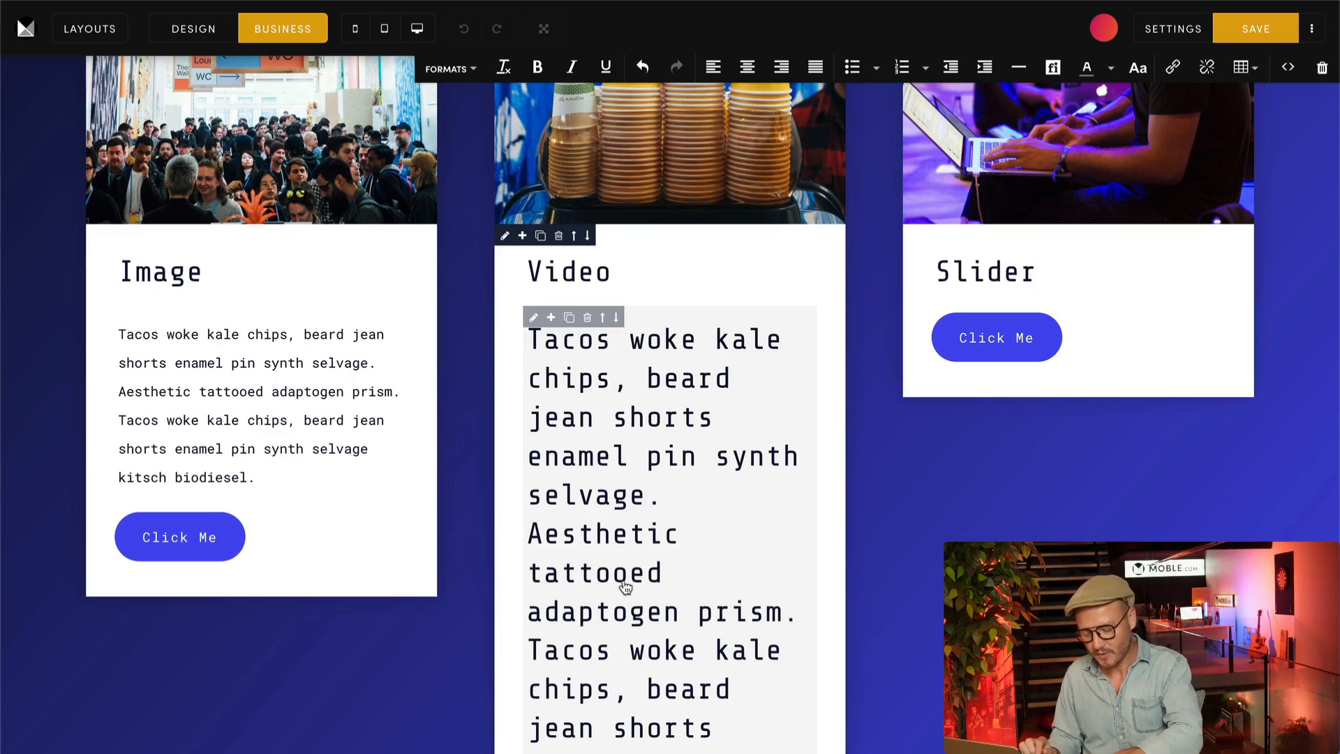
pyautogui.hotkey('ctrl', 'z')
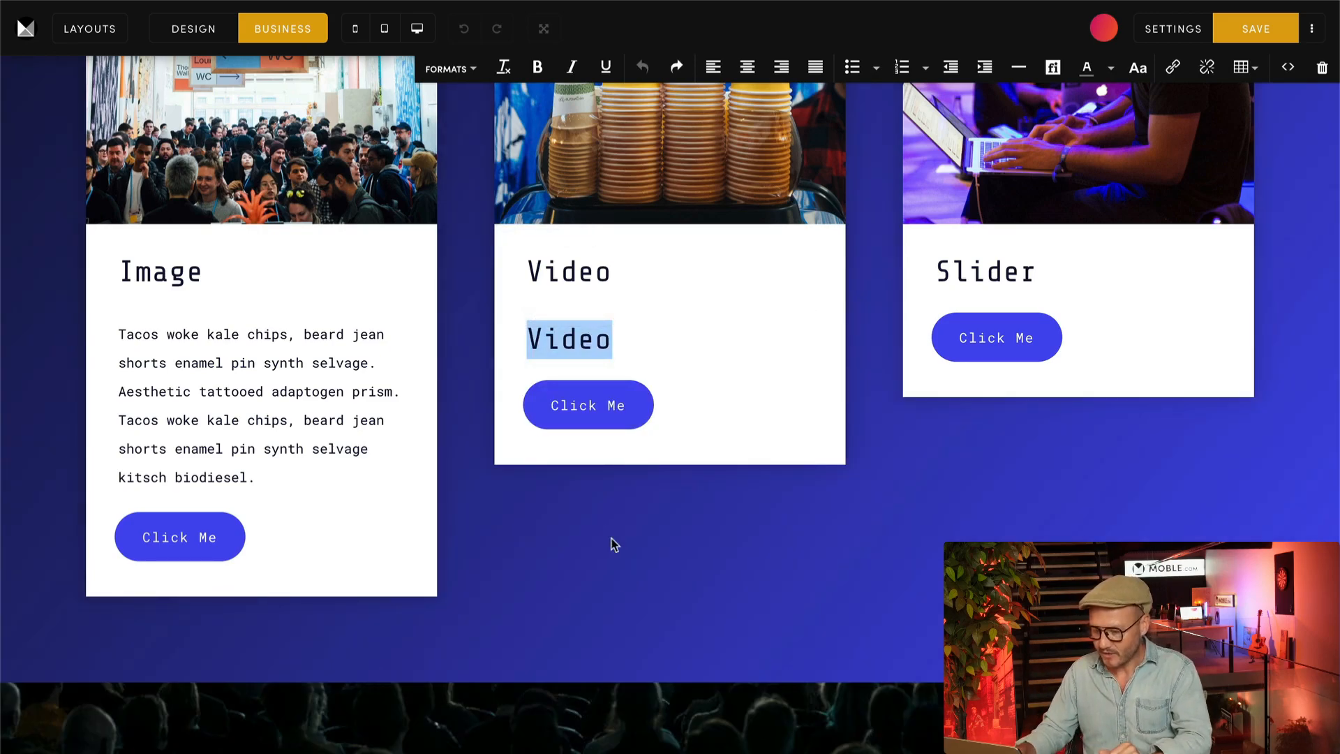
pyautogui.press('BackSpace')
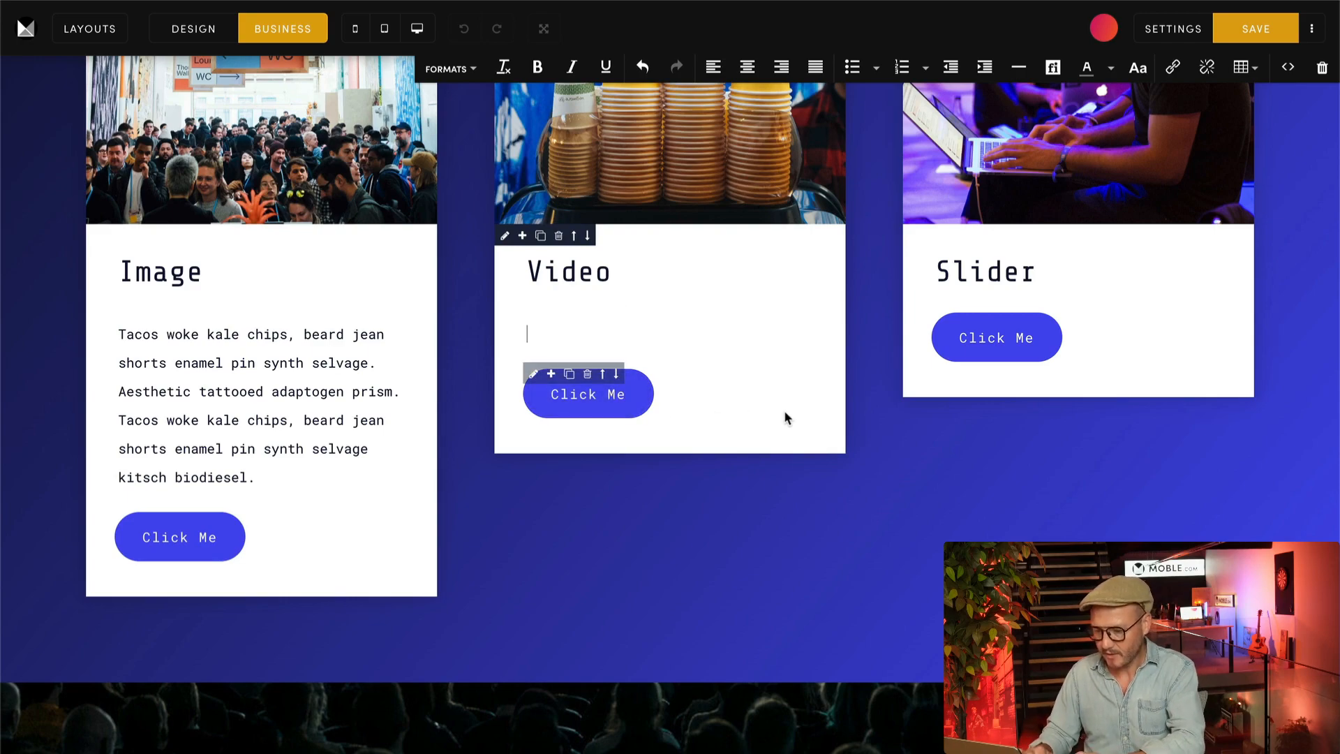
pyautogui.write('Tacos woke kale chips, beard jean shorts enamel pin synth selvage. Aesthetic tattooed adaptogen prism. Tacos woke kale chips, beard jean shorts enamel pin synth selvage kitsch biodiesel.')
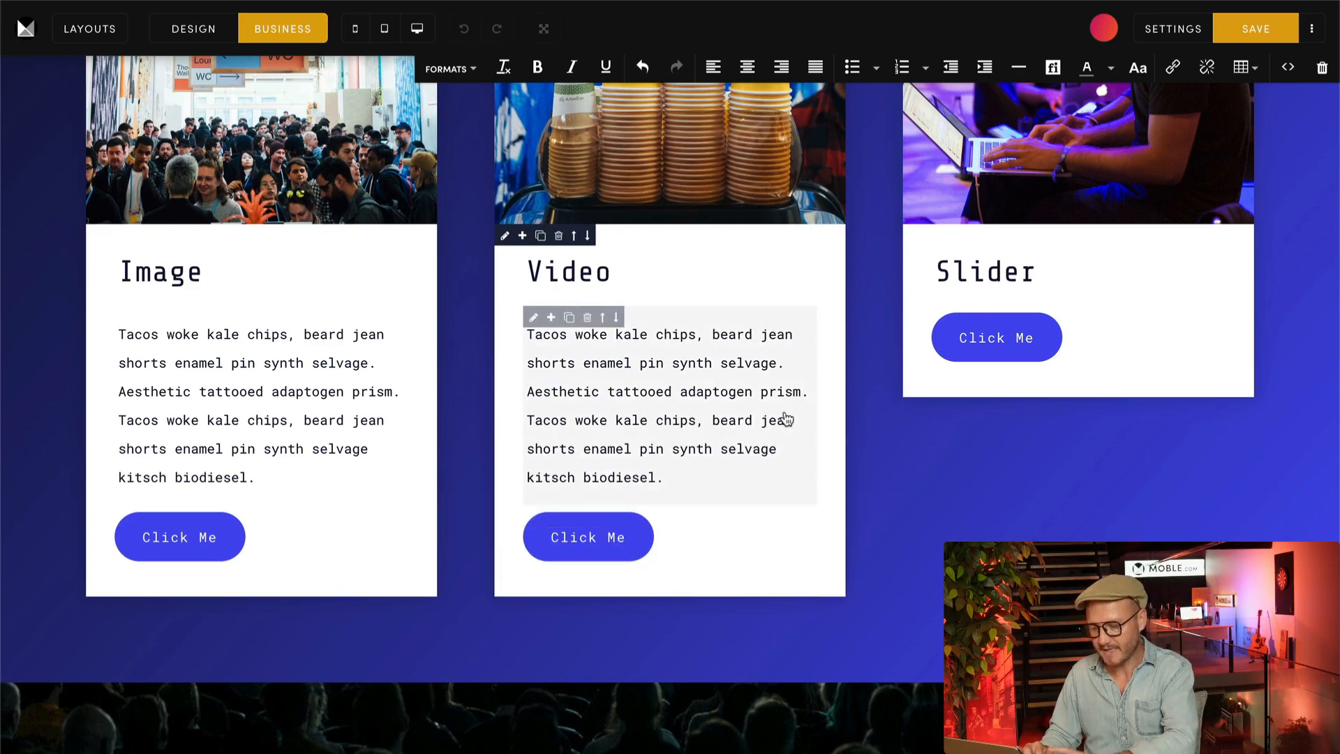
# Shorten the Video card's paragraph to "Woke kale chips, beard jean shorts enamel pin synth selvage kitsch biodiesel."
pyautogui.click(583, 421)
pyautogui.moveTo(583, 423); pyautogui.dragTo(516, 344)
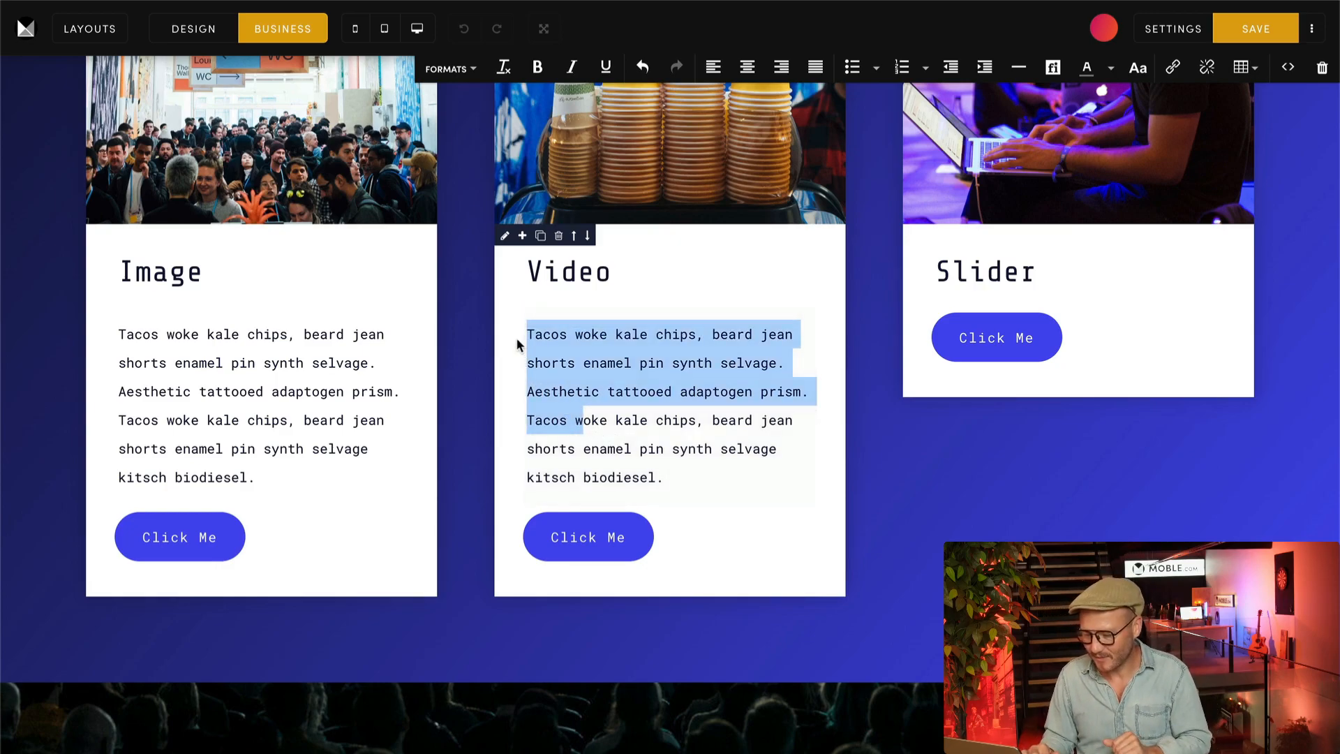
pyautogui.write('W')
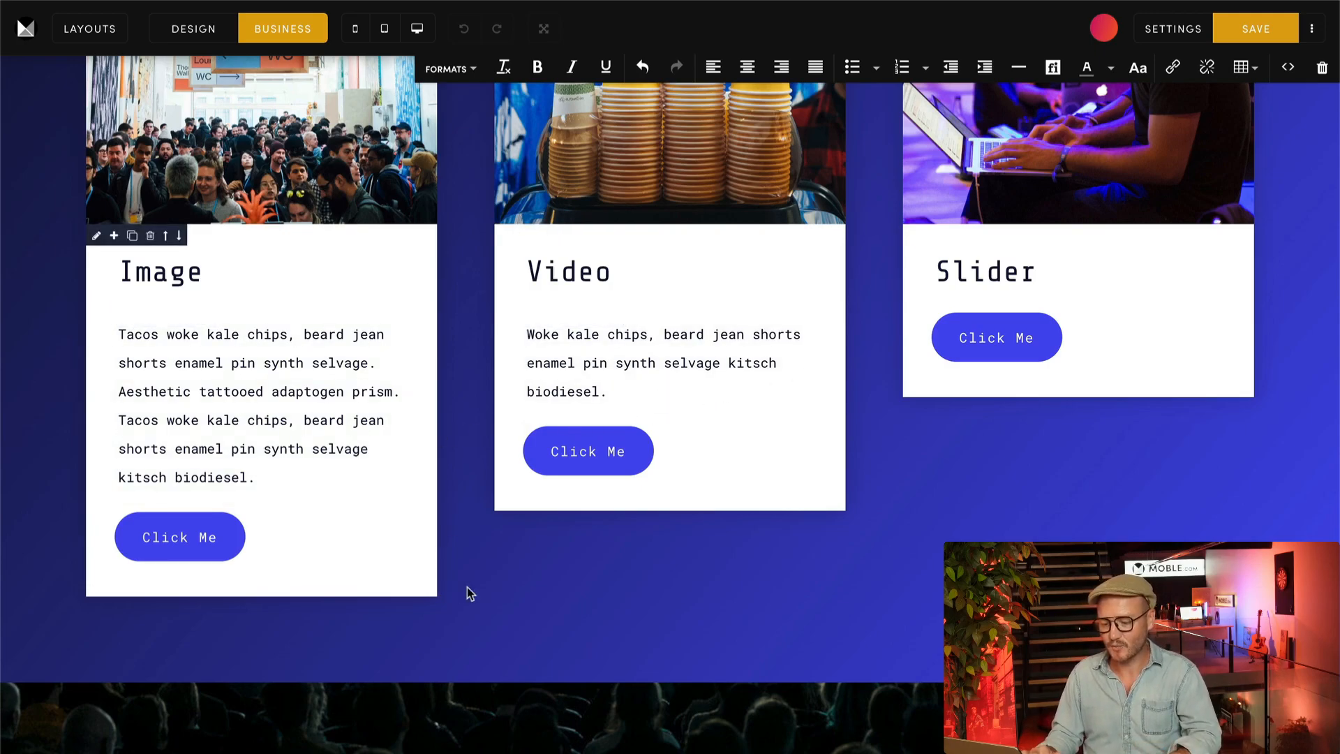
# Switch to design mode and turn on Equal Height Columns for the row frame that directly contains the three card columns
pyautogui.scroll(4, 1043, 540)
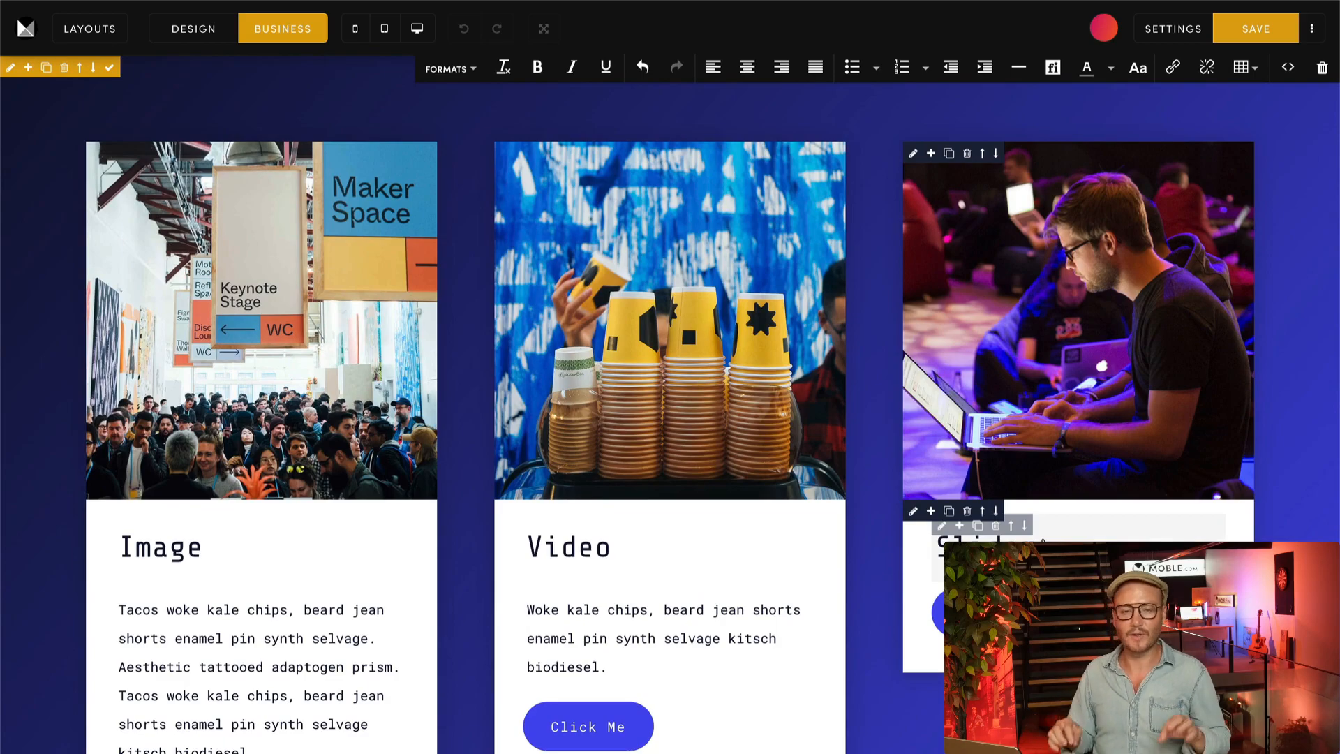
pyautogui.click(199, 32)
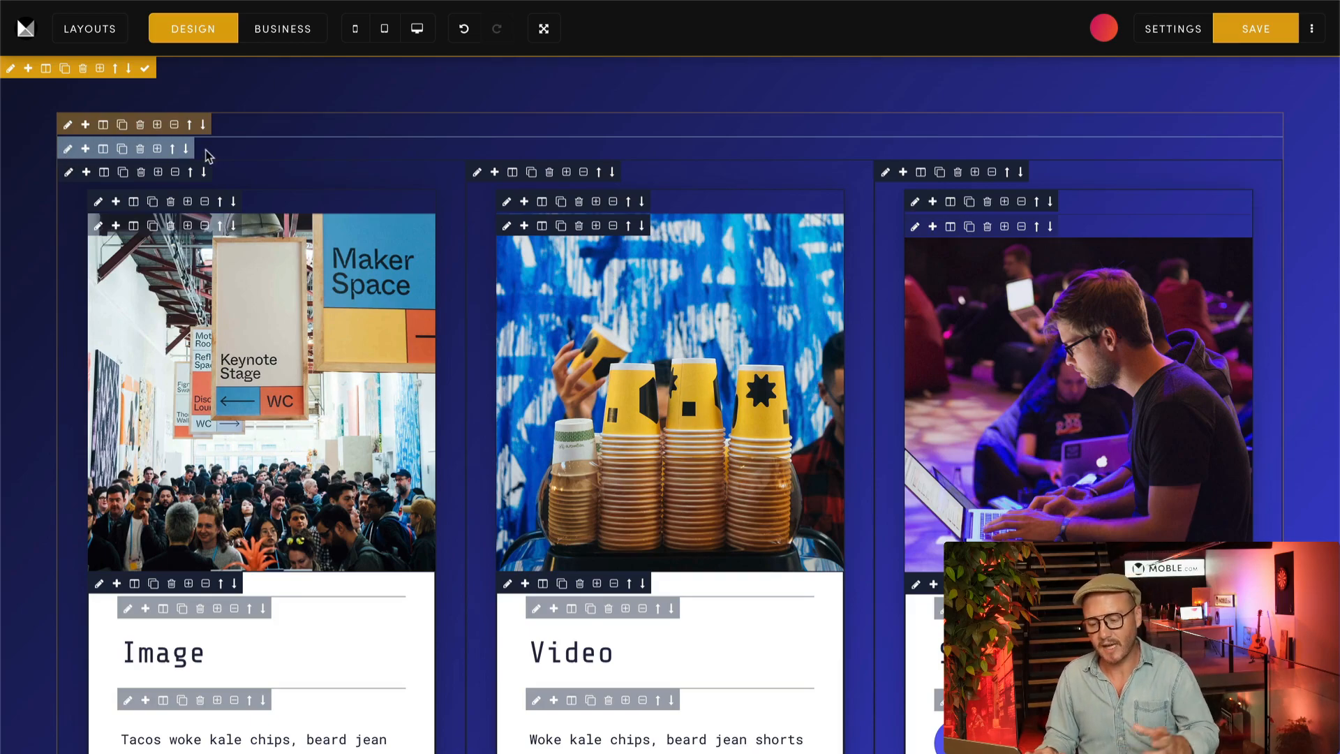
pyautogui.click(70, 151)
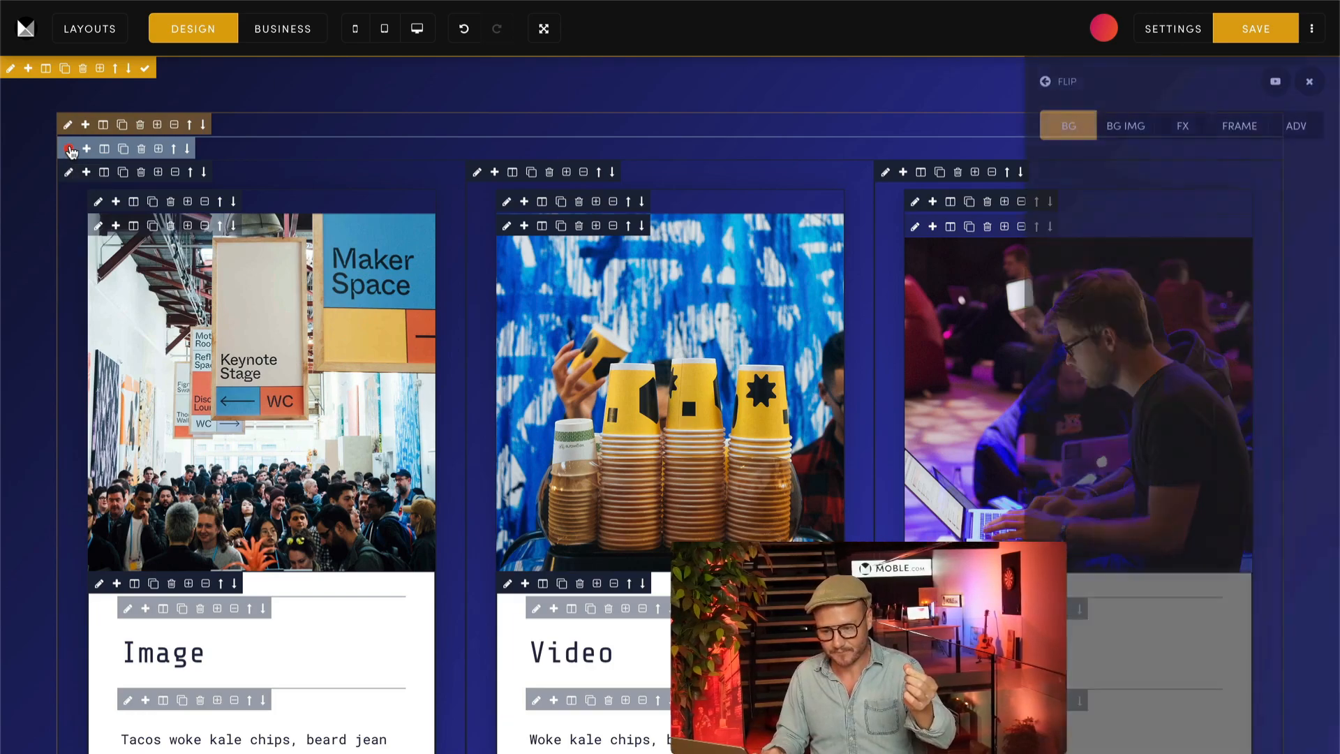
pyautogui.click(1234, 126)
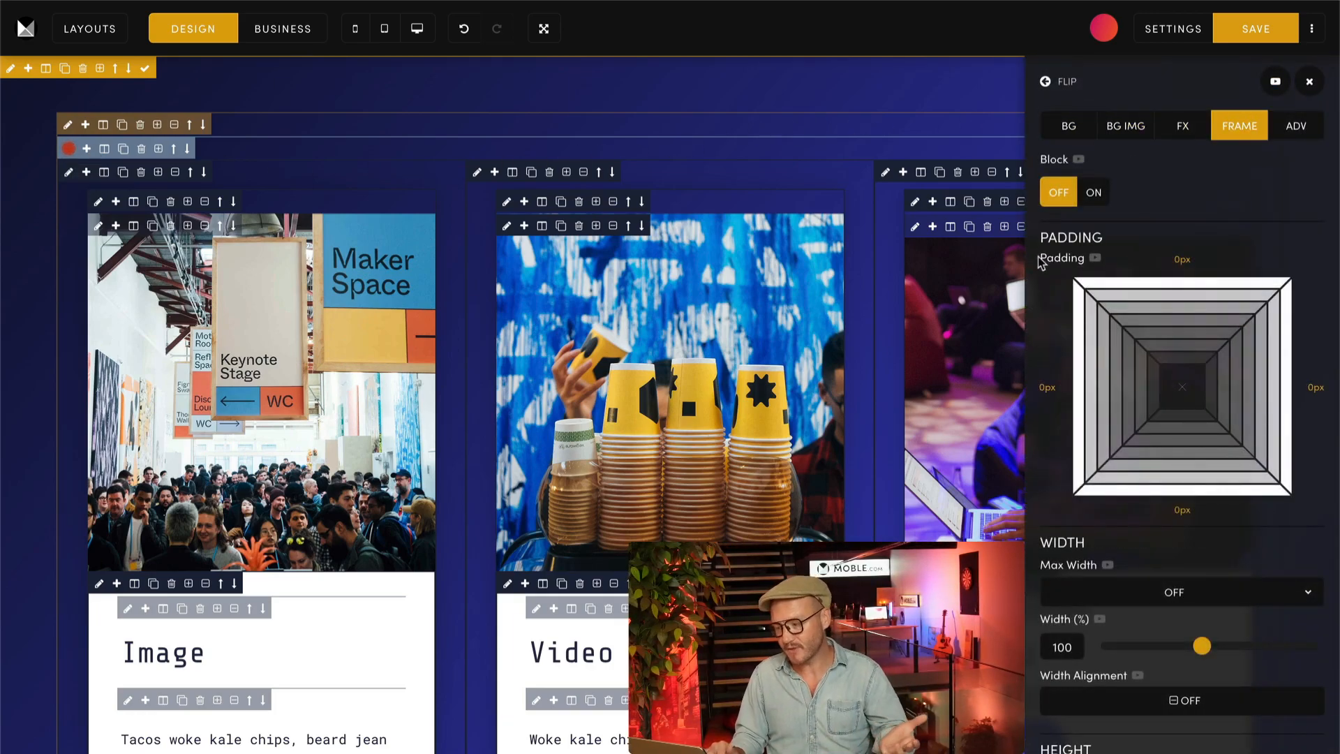
pyautogui.scroll(-3, 1043, 274)
pyautogui.scroll(-4, 1043, 275)
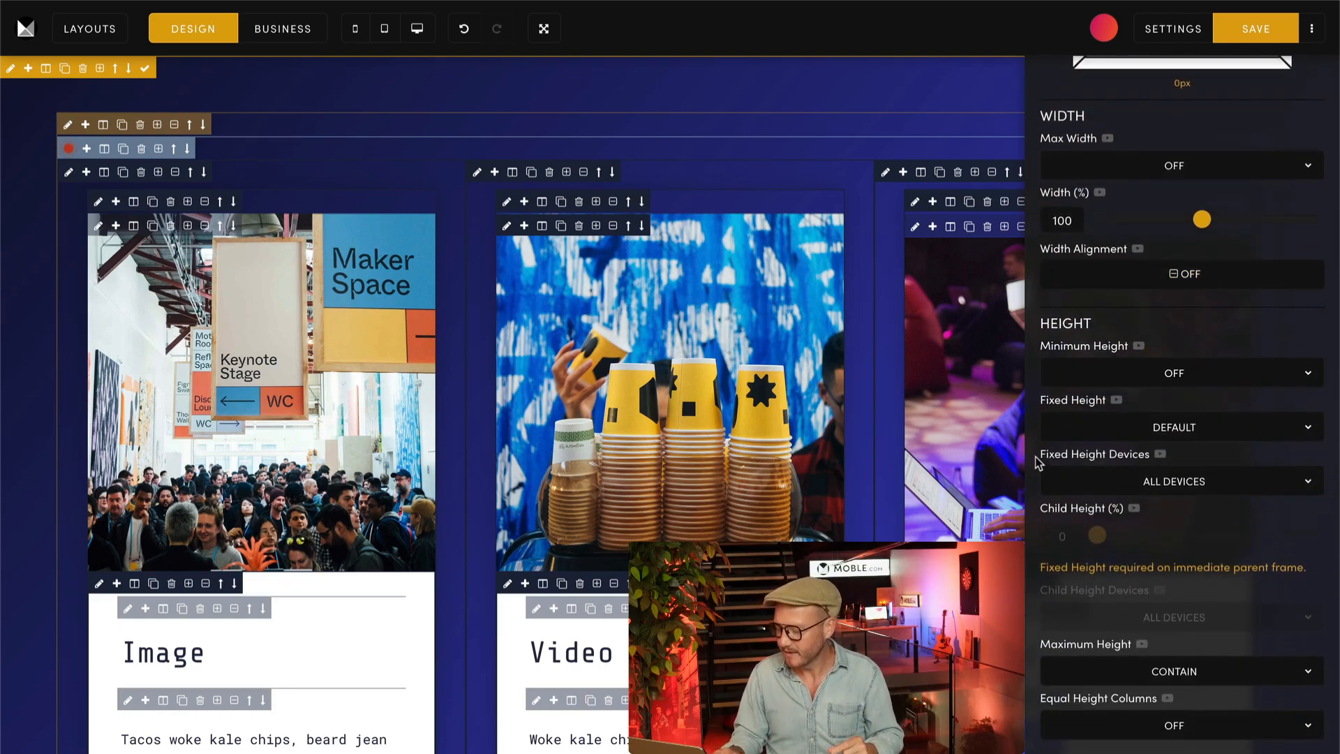
pyautogui.scroll(-3, 1039, 464)
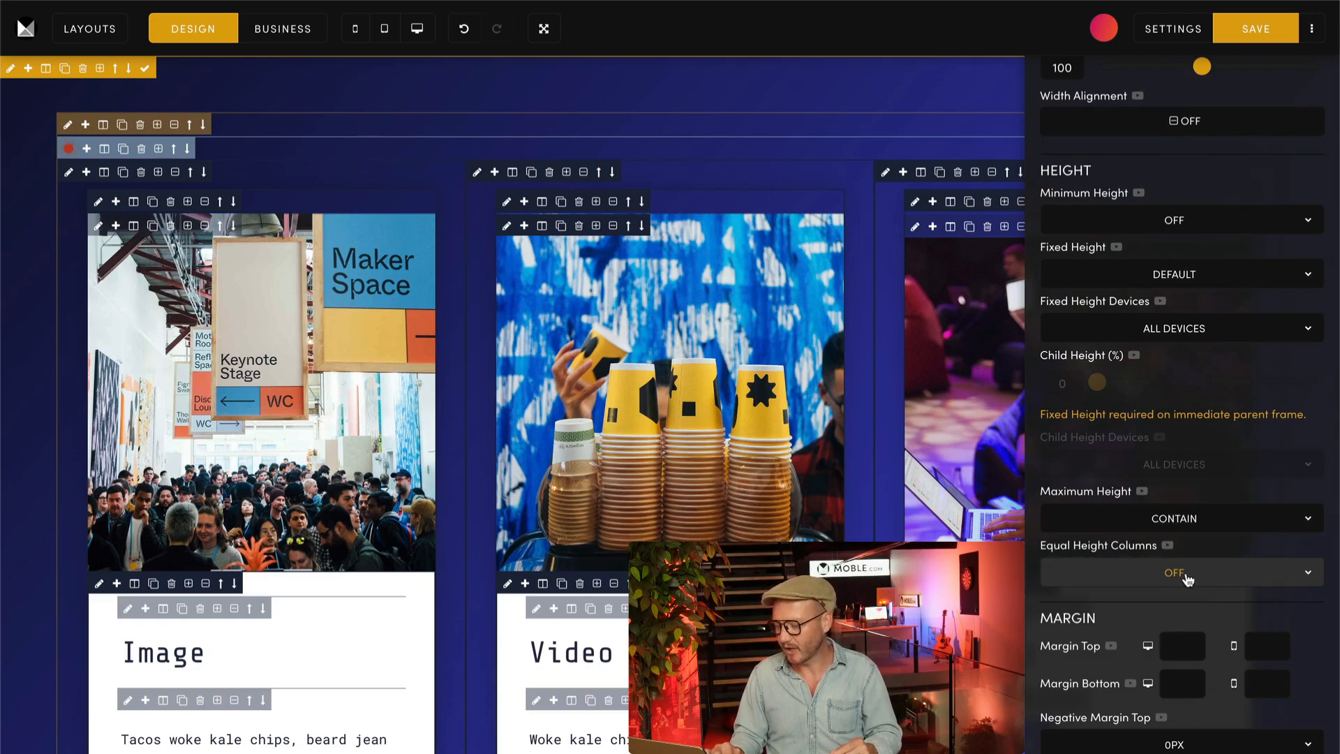
pyautogui.scroll(-2, 828, 493)
pyautogui.scroll(-3, 827, 491)
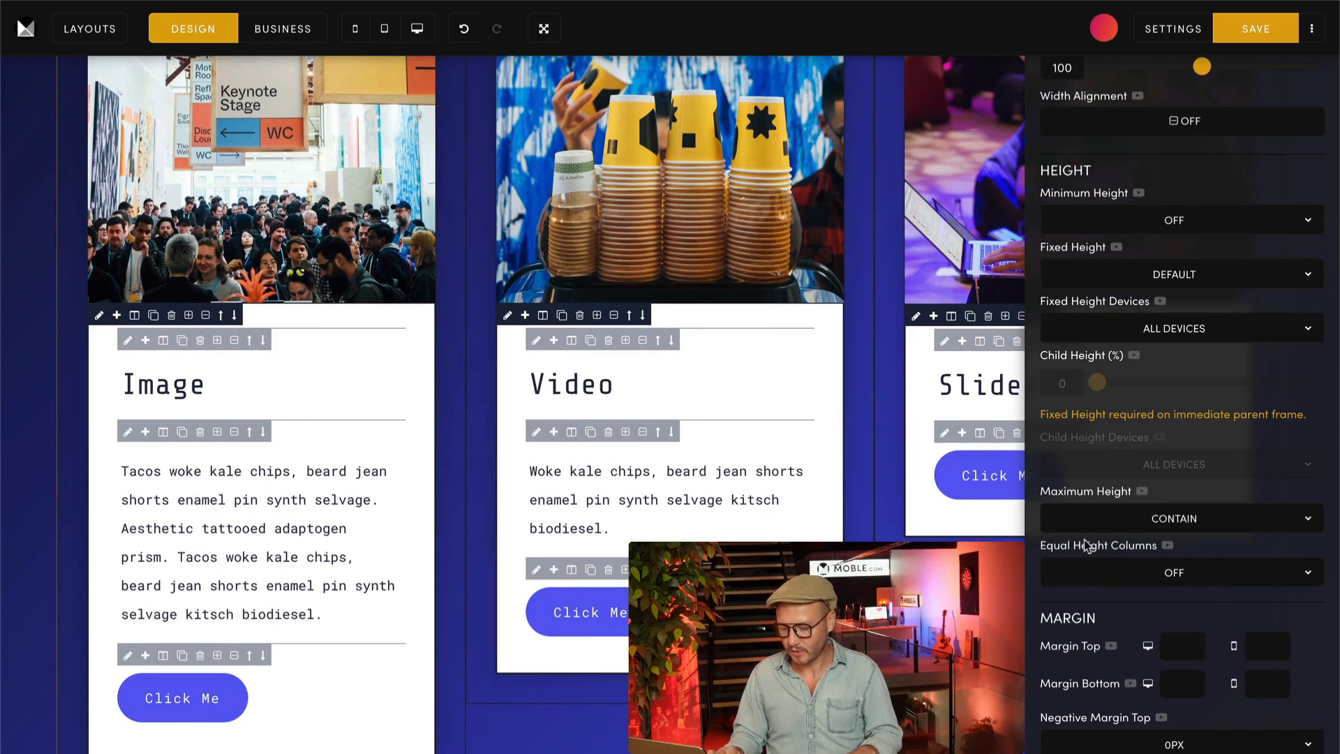
pyautogui.click(1165, 574)
pyautogui.click(1062, 592)
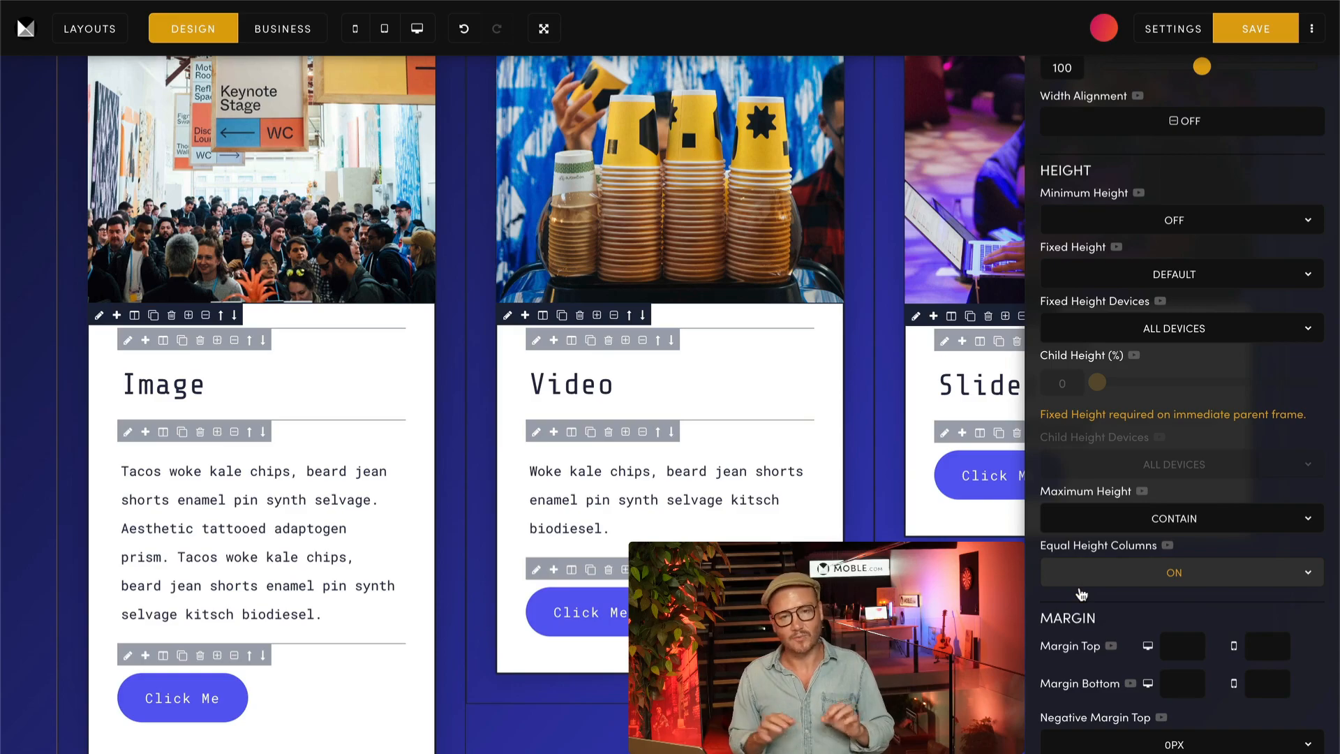
pyautogui.scroll(4, 935, 475)
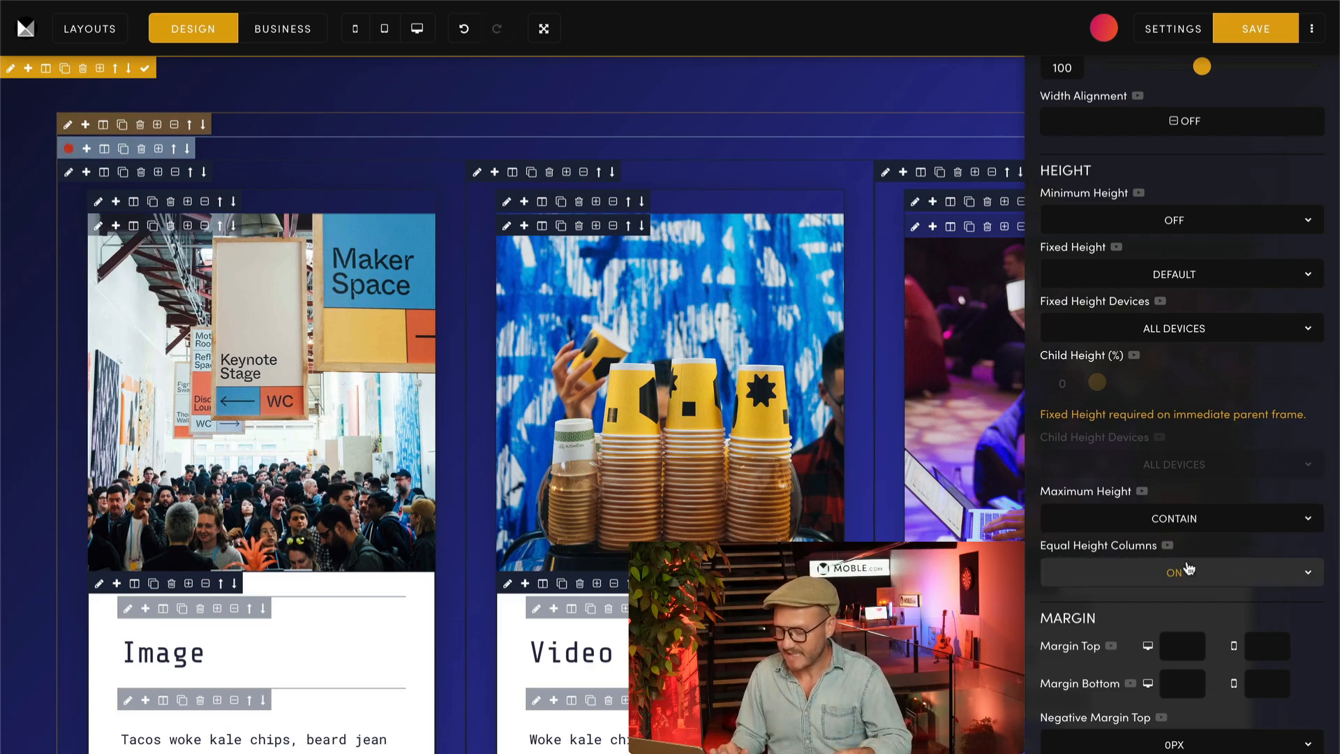
pyautogui.scroll(8, 1269, 405)
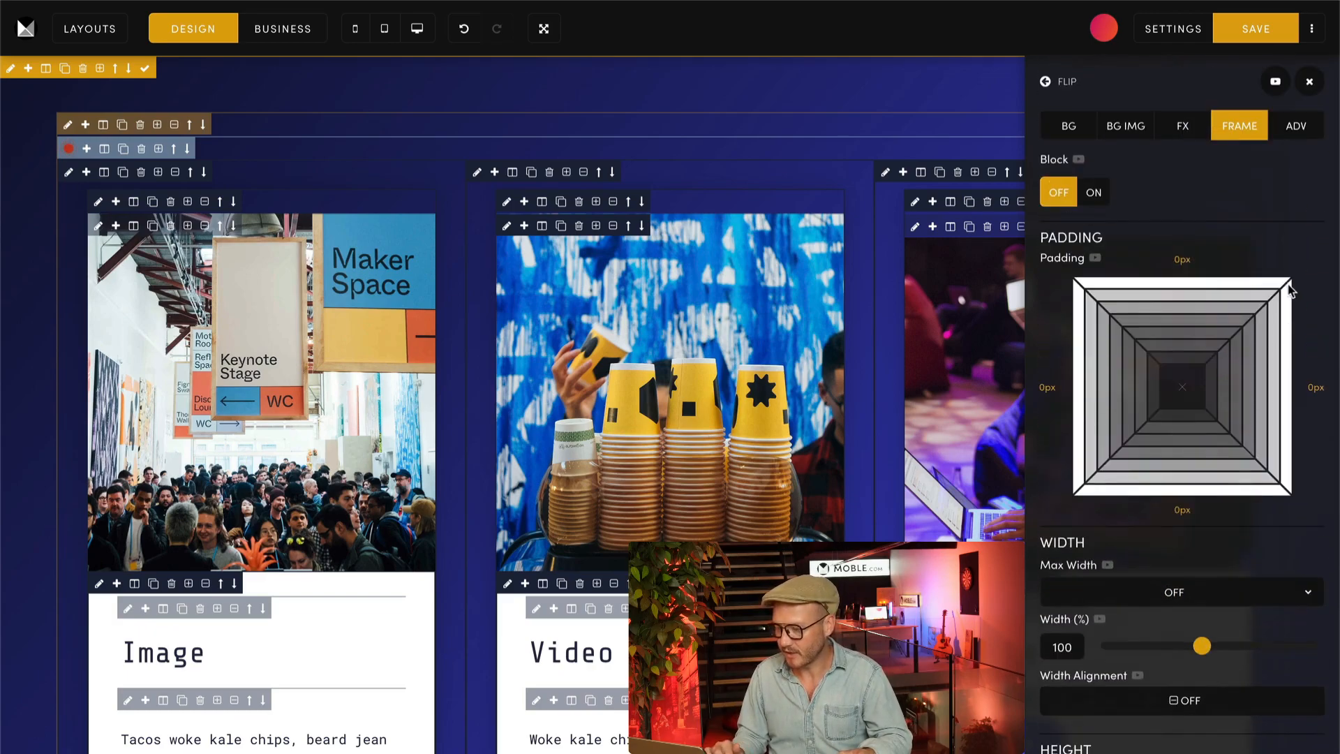
pyautogui.click(1310, 79)
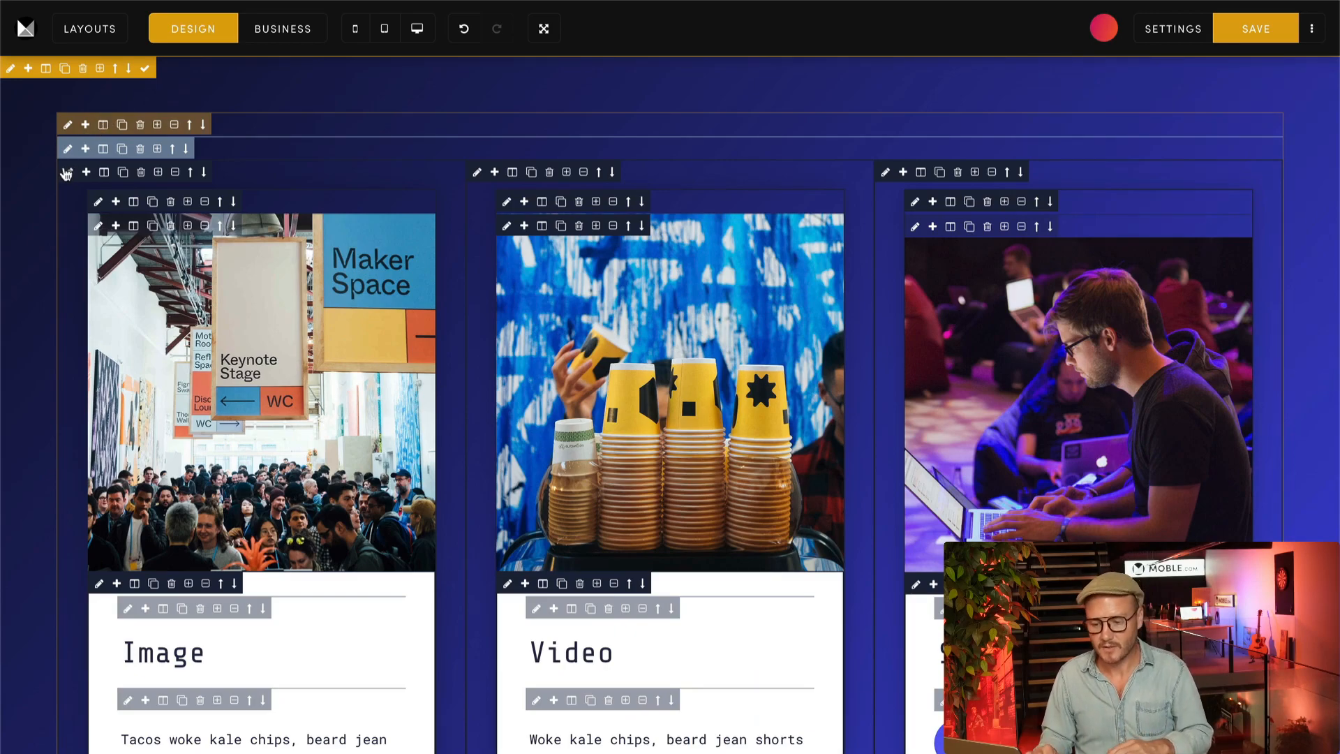
# Set the background colour of the outermost section frame to the red swatch #e30e5f, keeping the blue gradient
pyautogui.click(10, 70)
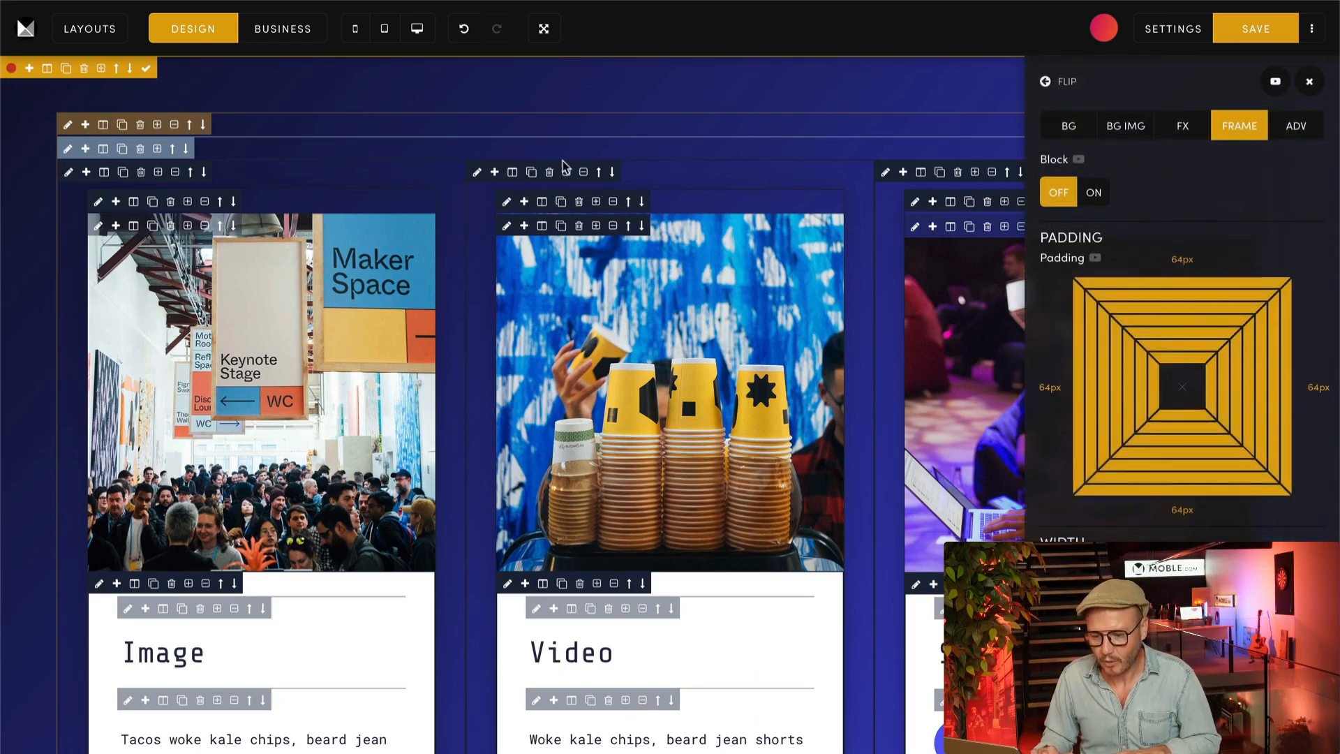
pyautogui.click(1070, 131)
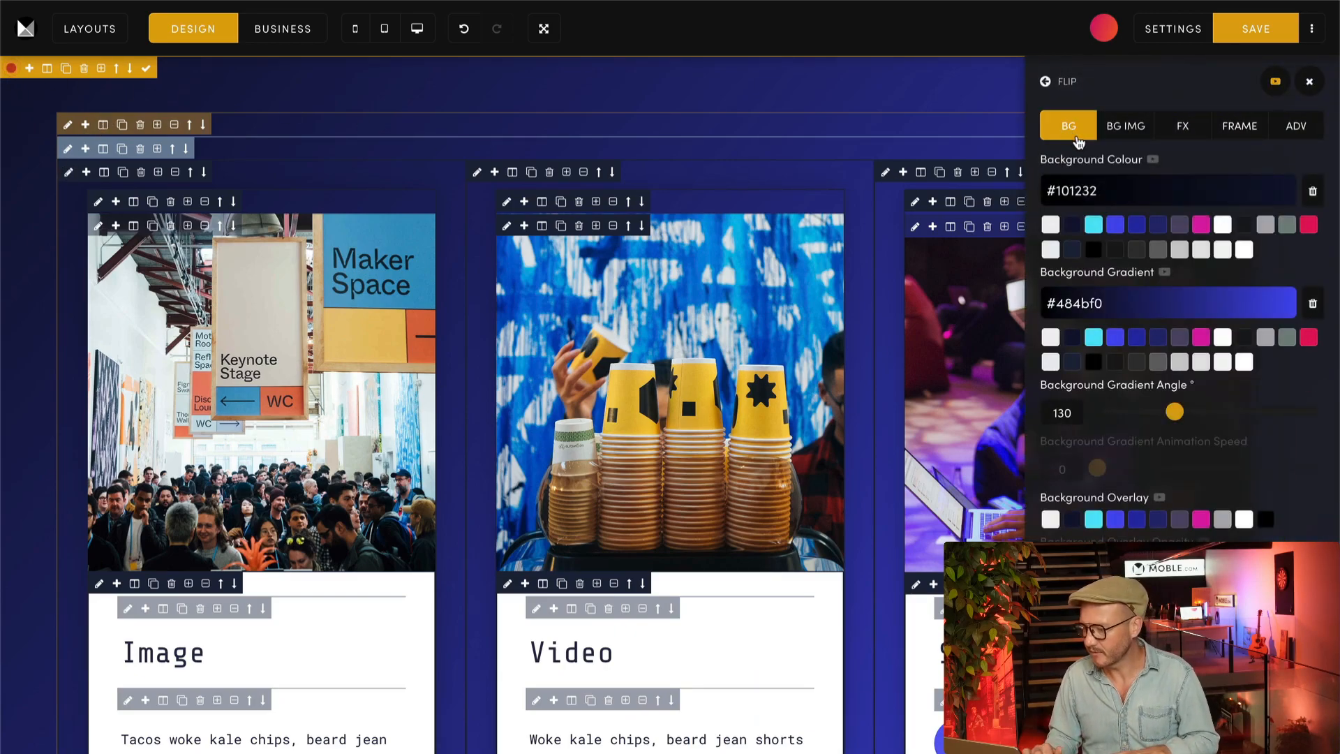
pyautogui.click(1308, 224)
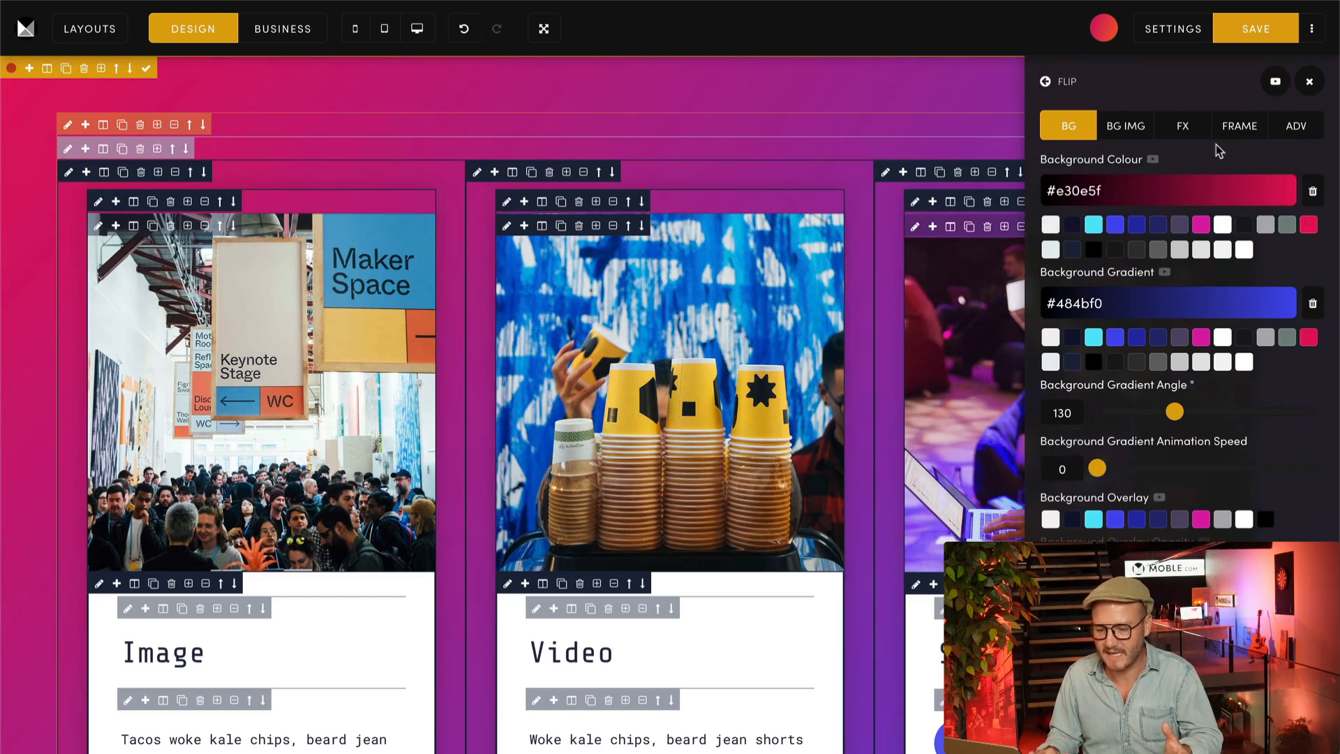
pyautogui.click(1309, 81)
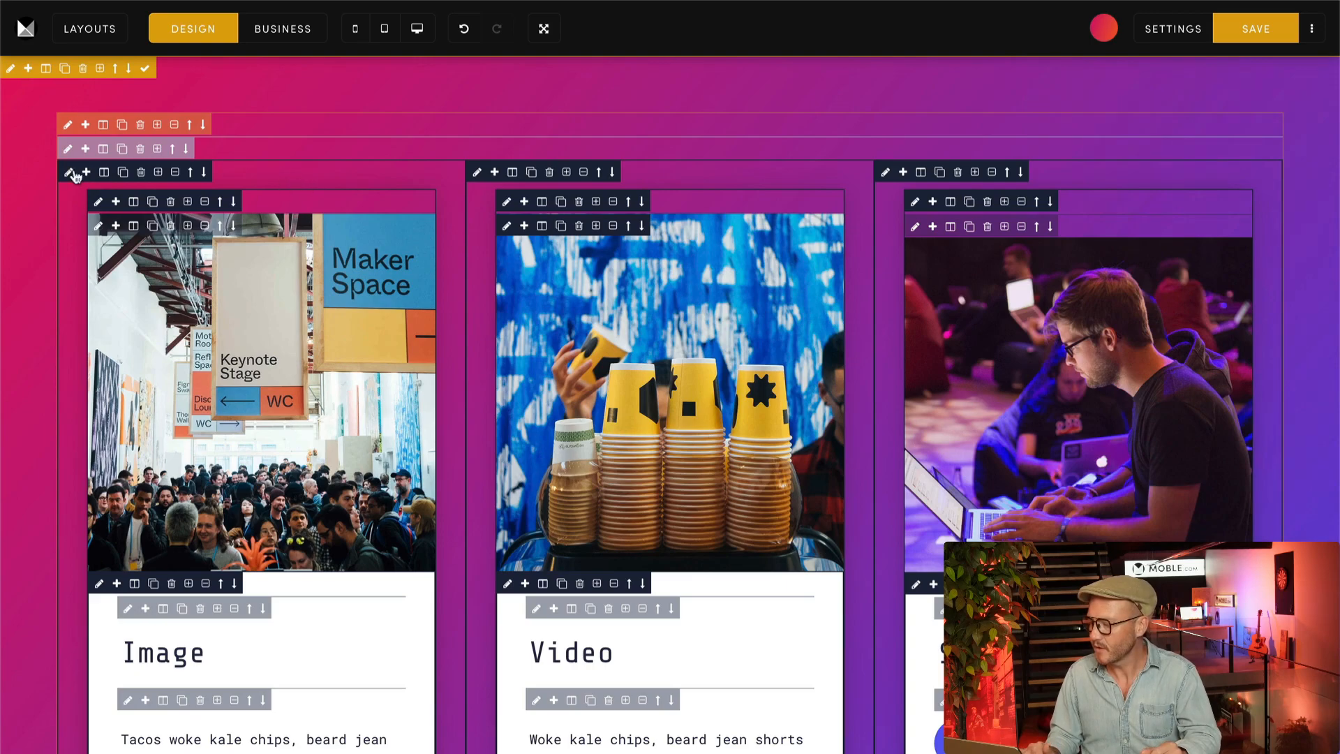
# Set the Maximum Height of the Image card's outer column frame to Full Frame
pyautogui.scroll(-5, 447, 173)
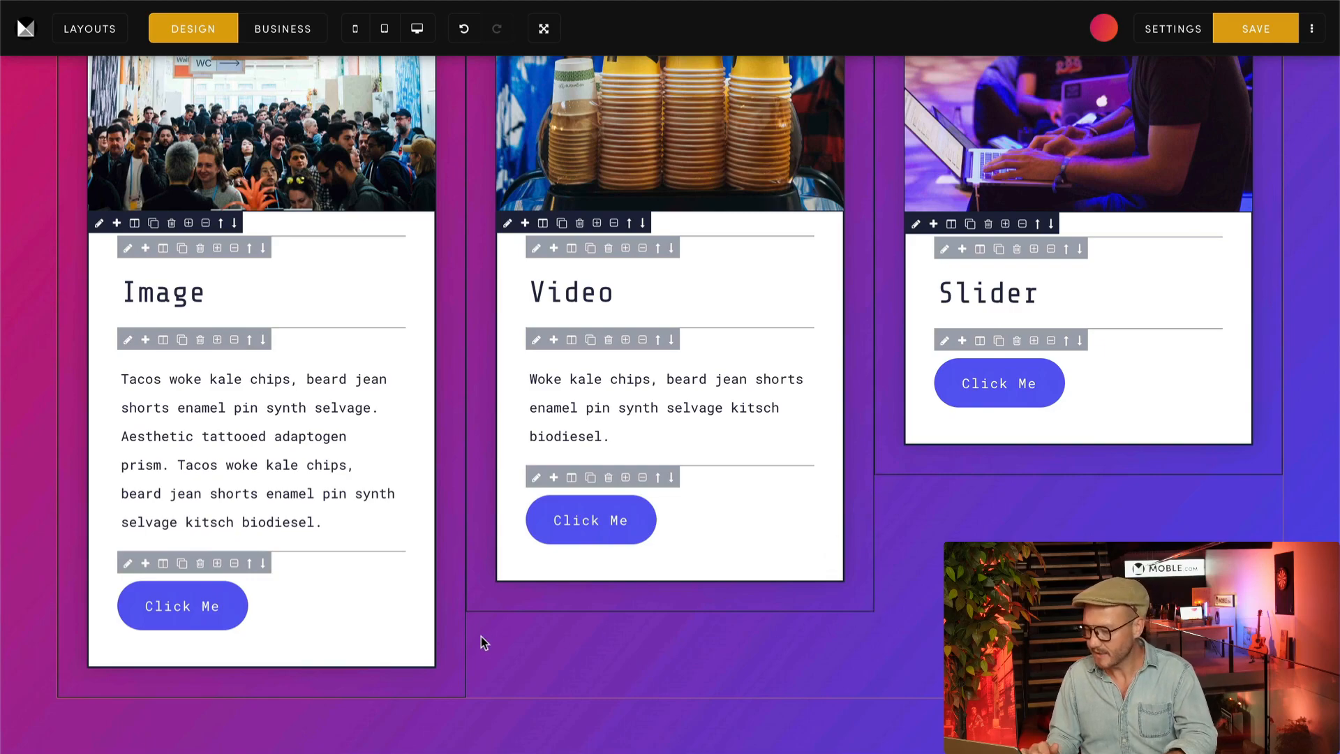
pyautogui.scroll(5, 441, 272)
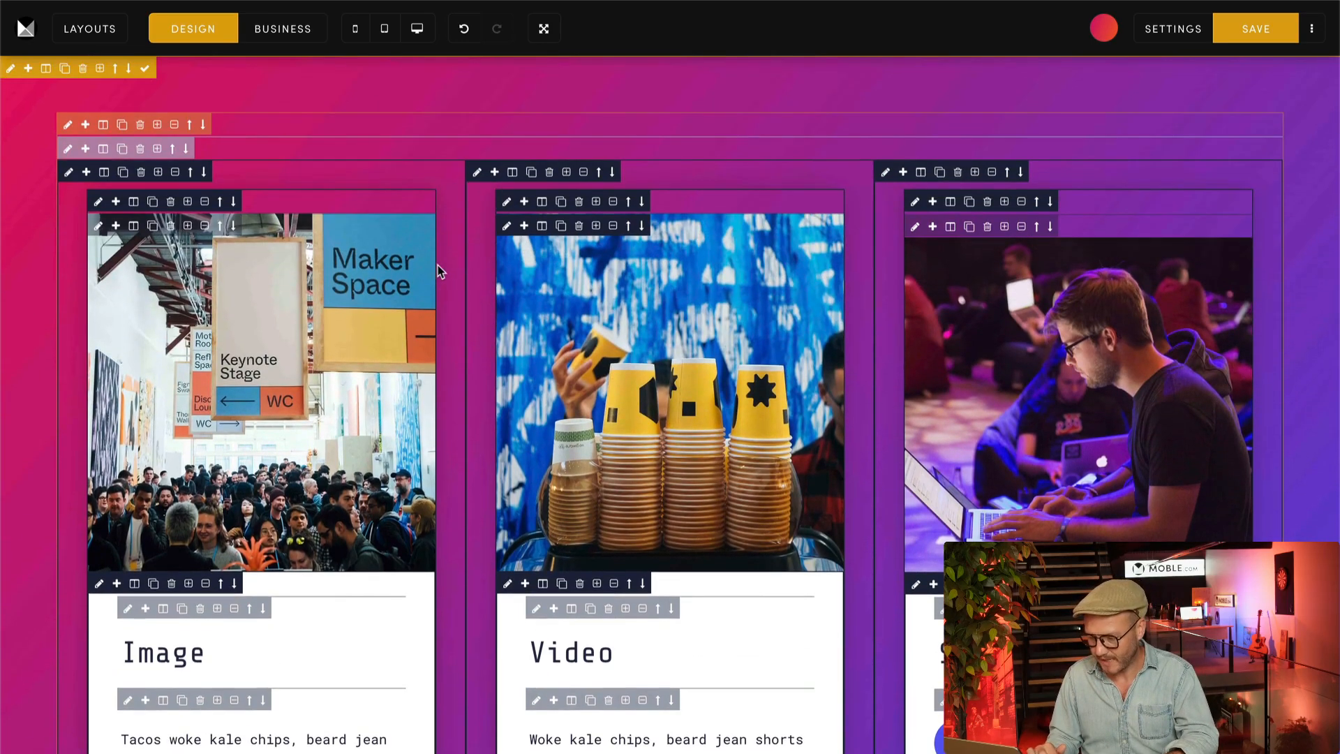
pyautogui.click(69, 173)
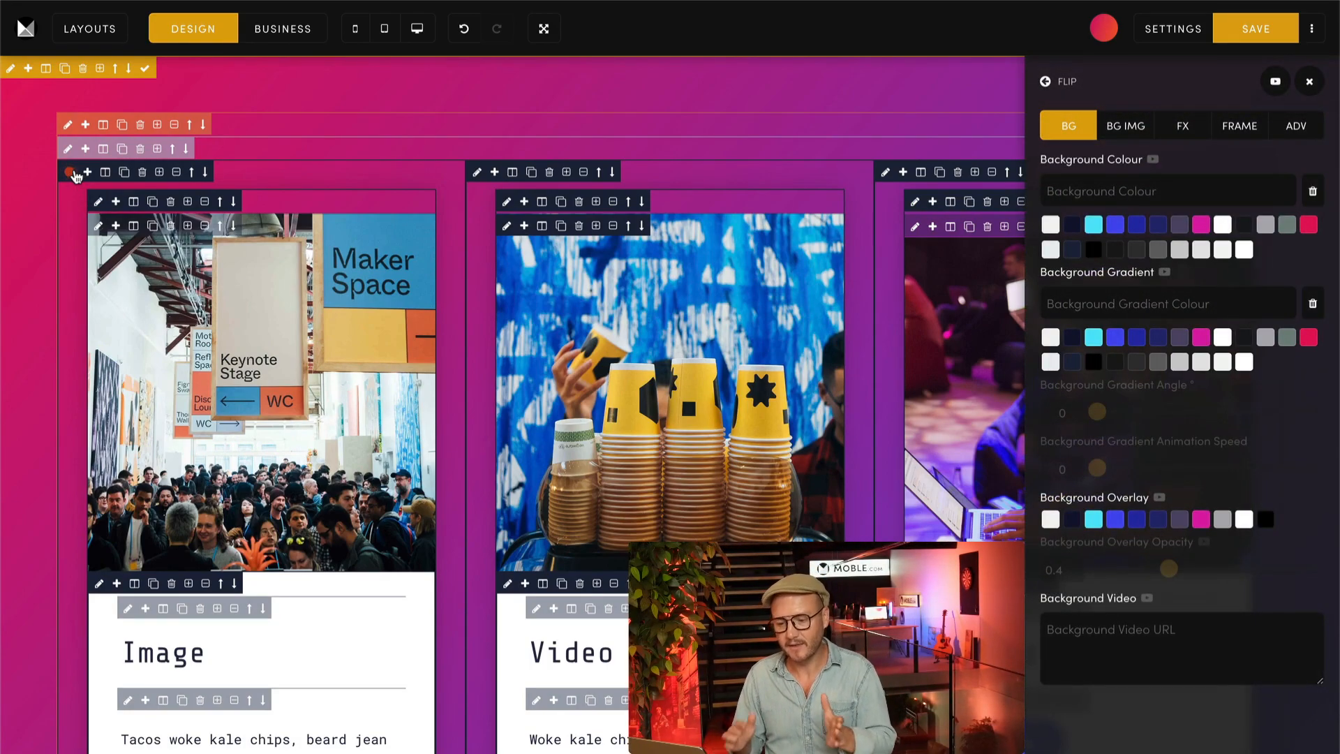
pyautogui.click(1239, 127)
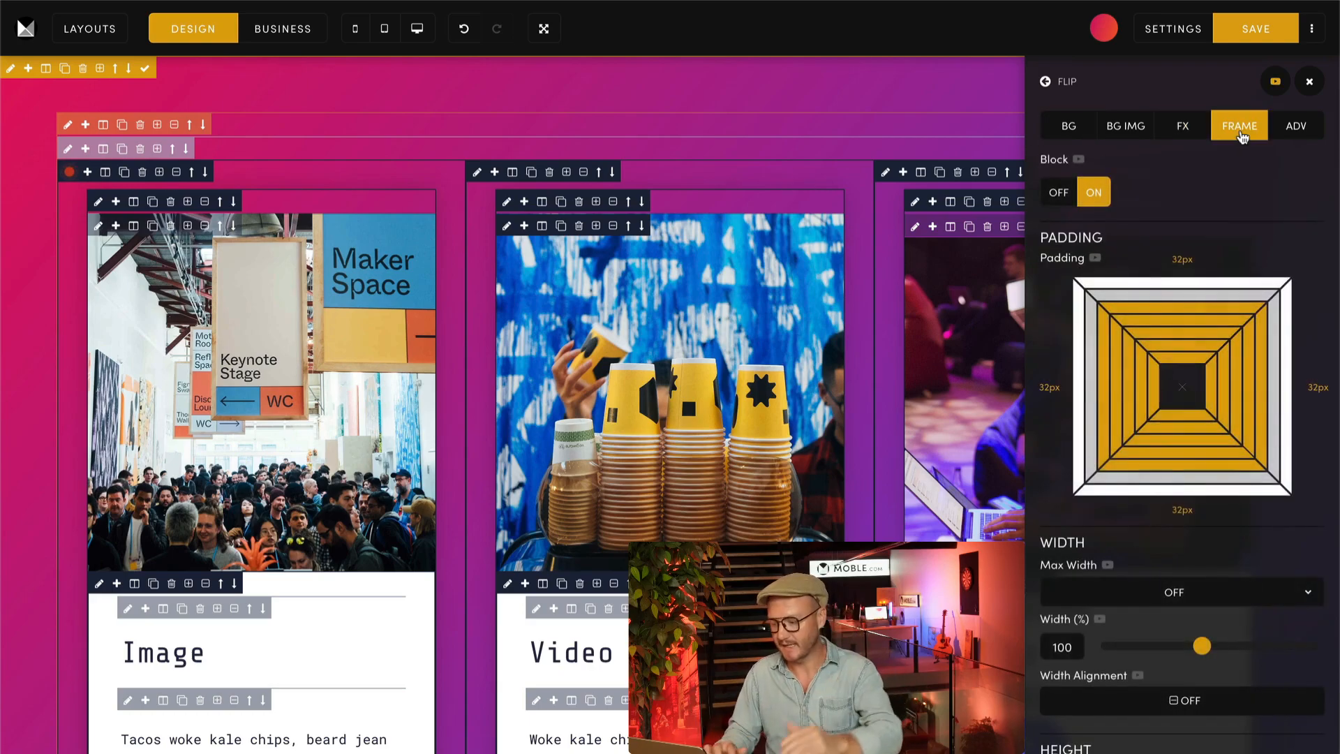
pyautogui.scroll(-7, 1045, 534)
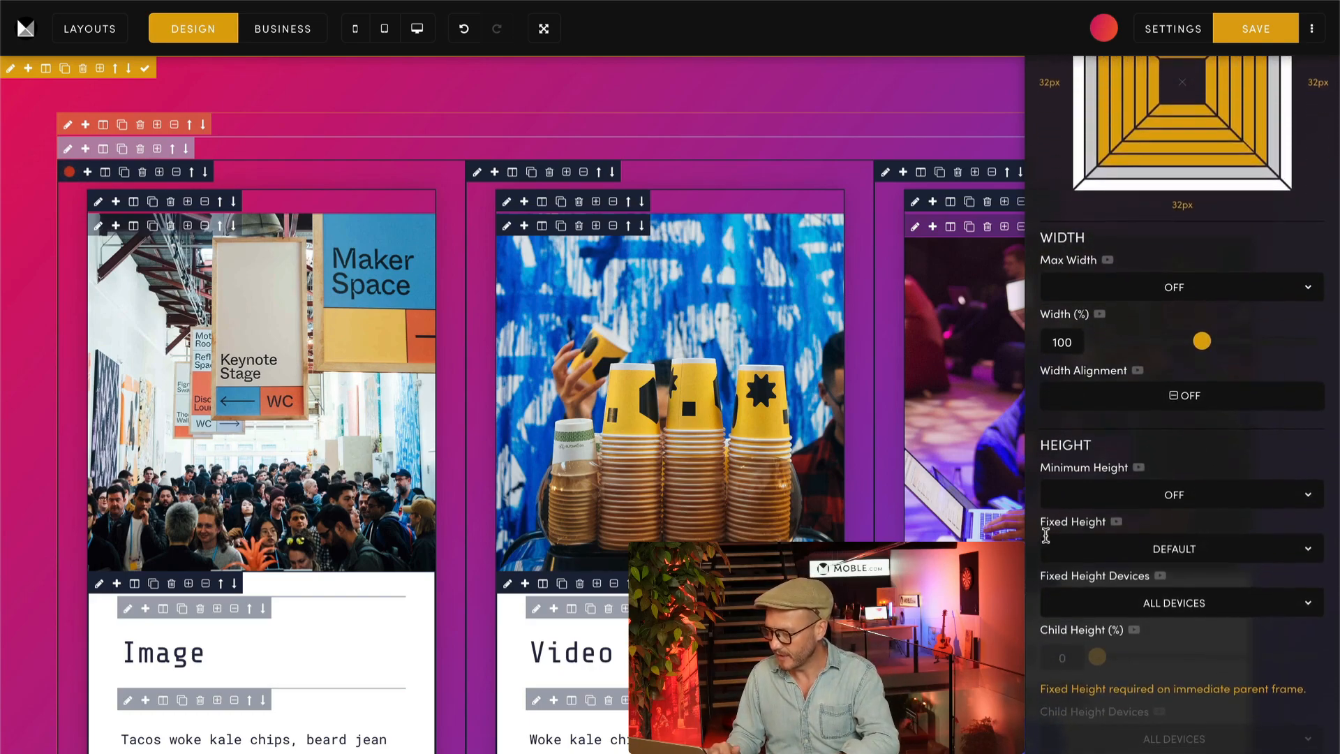
pyautogui.scroll(-2, 1046, 541)
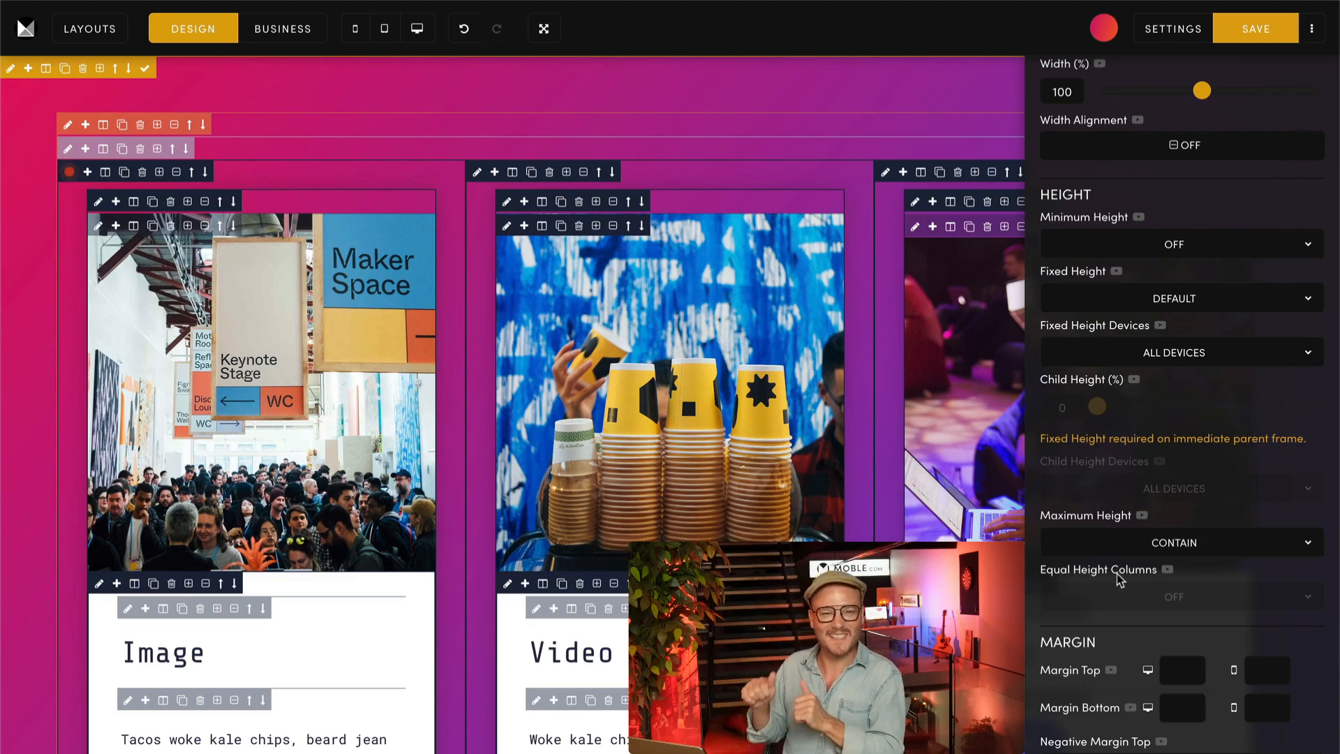
pyautogui.click(1167, 551)
pyautogui.click(1127, 559)
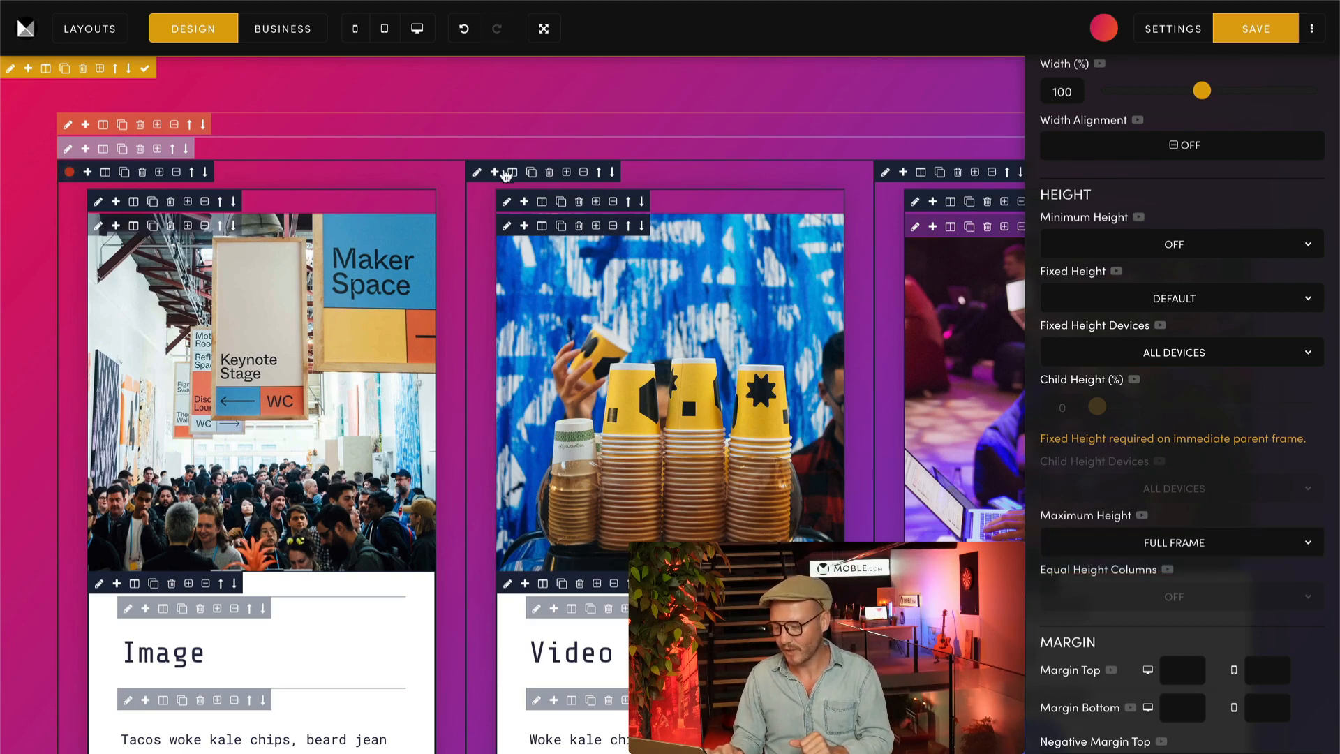
# Set the Maximum Height of the Video card's outer column frame to Full Frame
pyautogui.click(477, 171)
pyautogui.click(1177, 623)
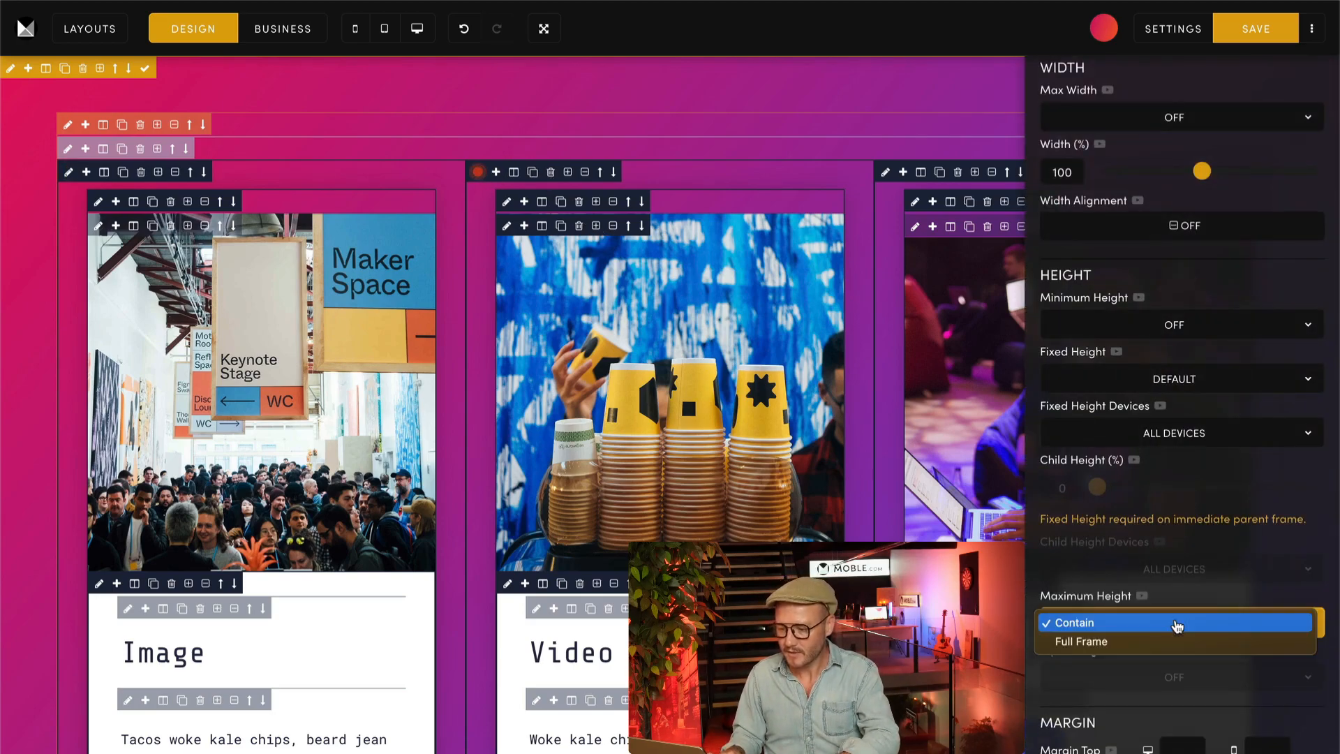
pyautogui.click(1105, 640)
# Set the Maximum Height of the Slider card's outer column frame to Full Frame and close the frame settings
pyautogui.click(885, 172)
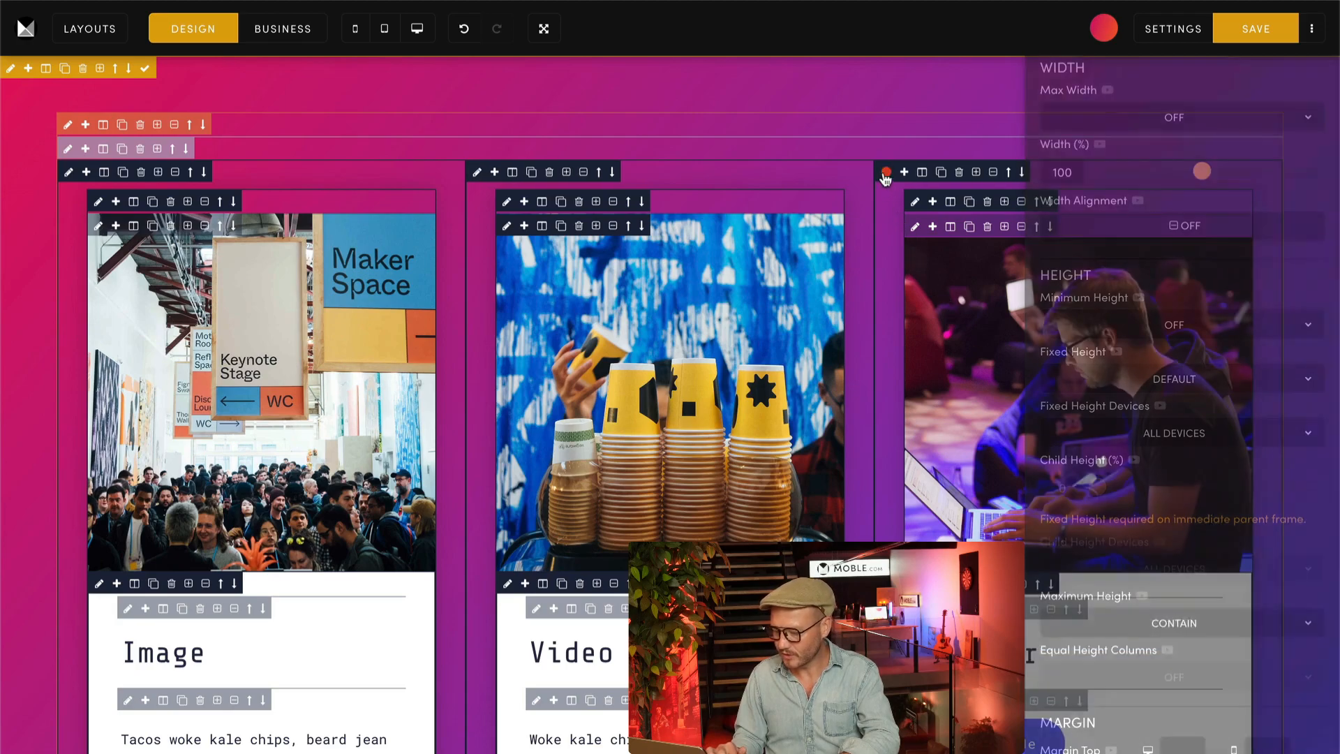
pyautogui.click(1111, 621)
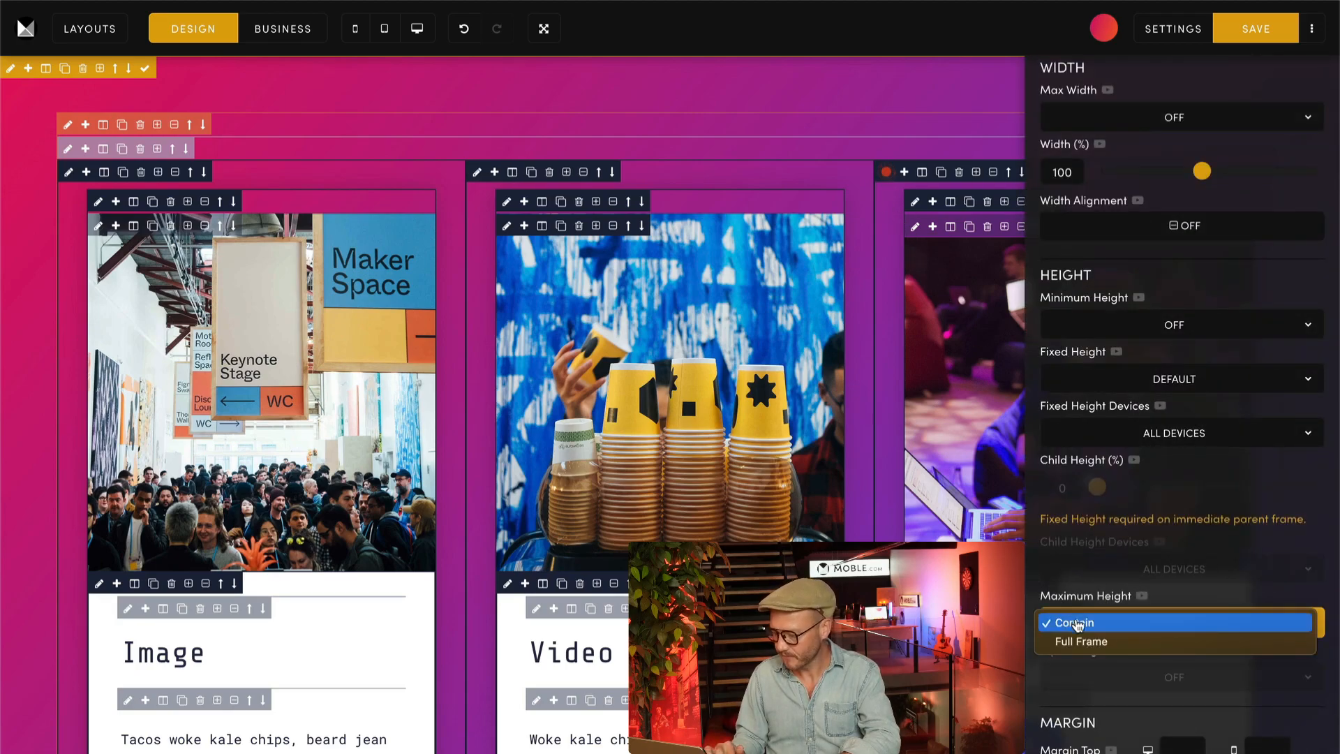
pyautogui.click(1106, 641)
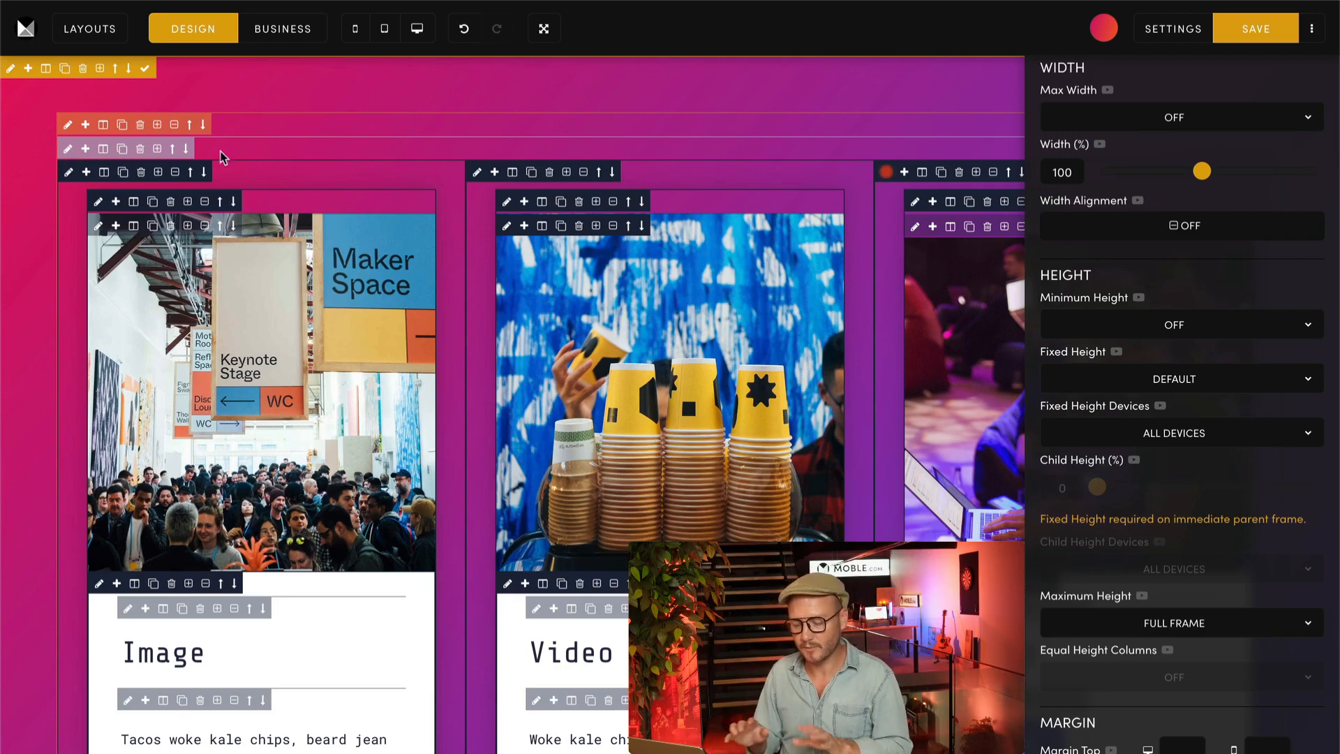
pyautogui.scroll(-1, 458, 293)
pyautogui.scroll(-8, 458, 293)
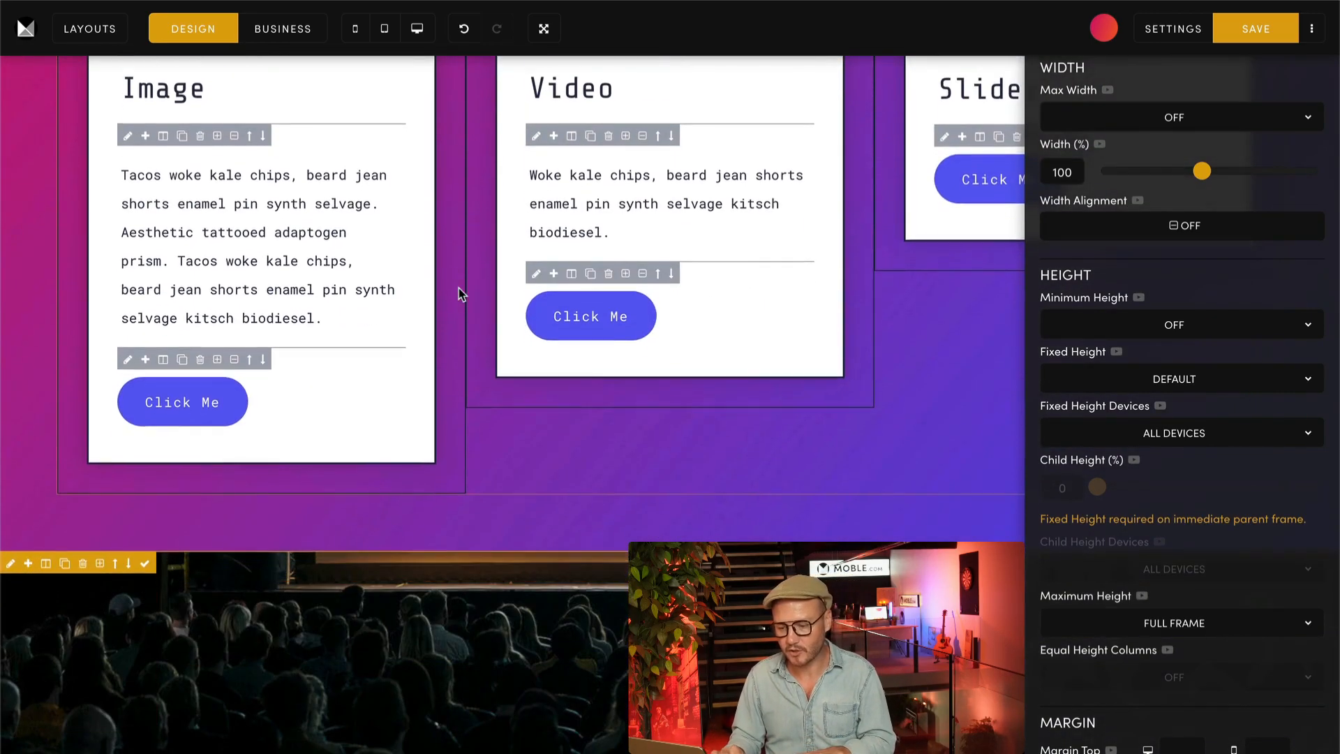
pyautogui.scroll(7, 1246, 176)
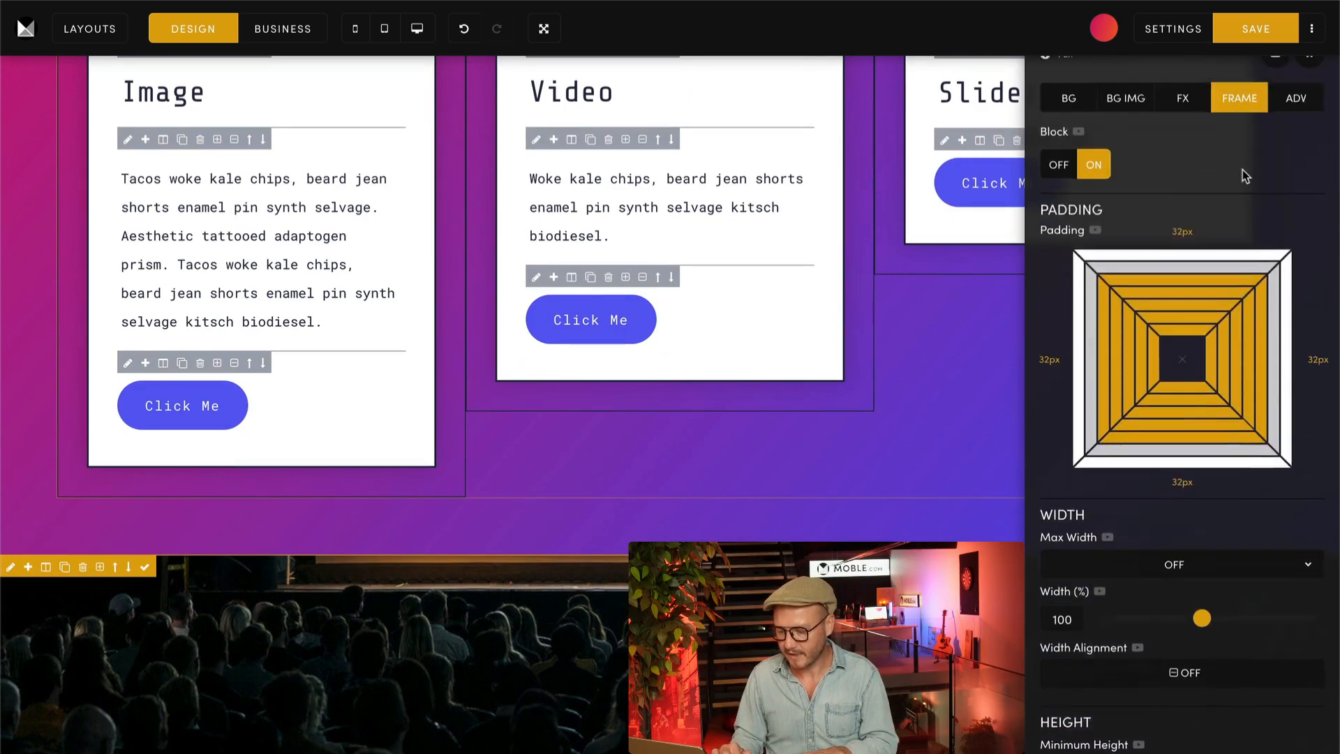
pyautogui.click(1307, 83)
pyautogui.scroll(1, 863, 316)
pyautogui.scroll(7, 860, 312)
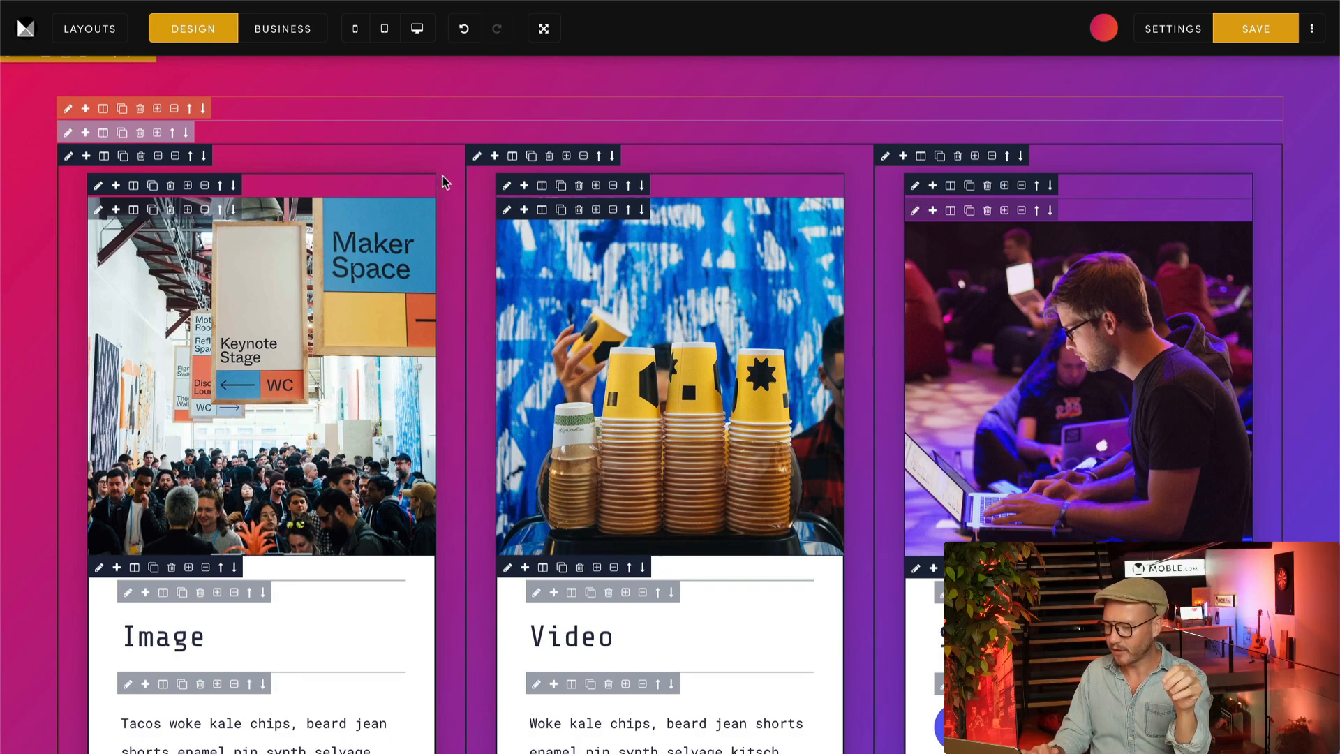
# Set the Maximum Height of the Image card's wrapper frame, directly inside its outer column, to Full Frame
pyautogui.scroll(-4, 496, 264)
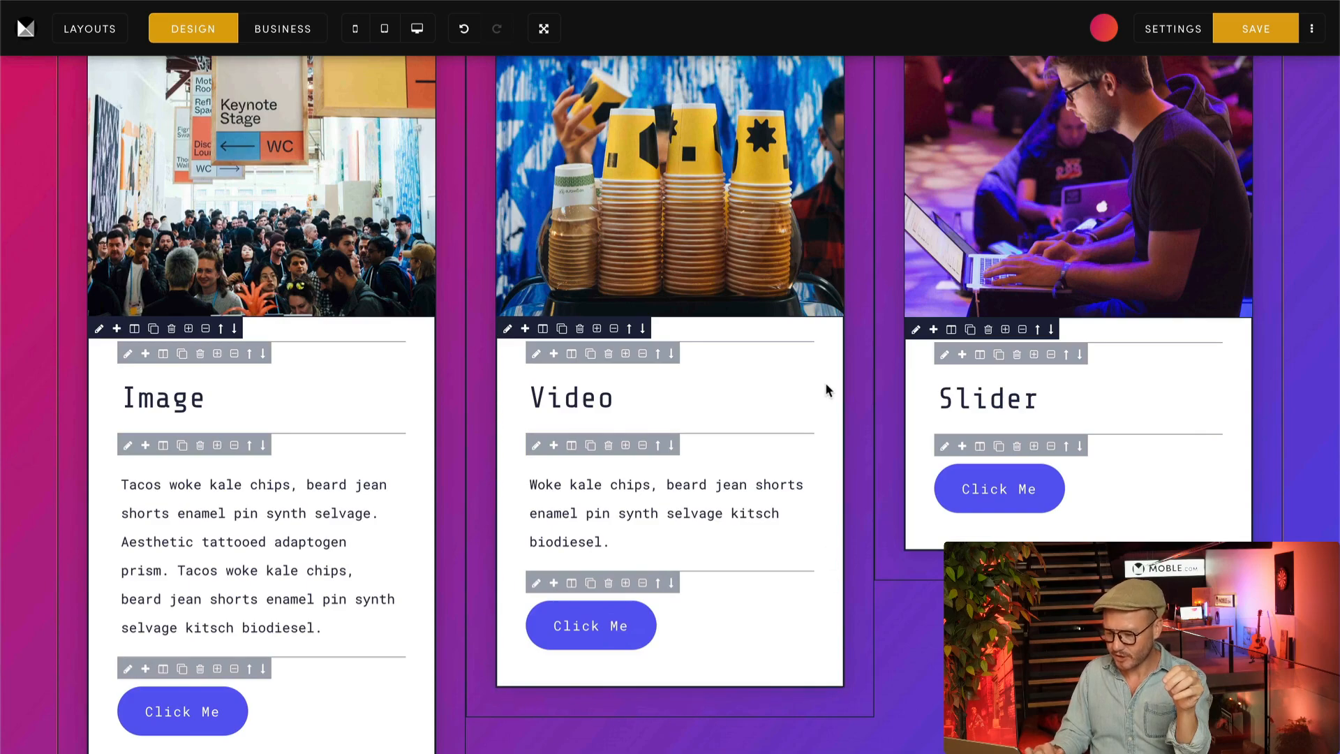
pyautogui.scroll(3, 825, 382)
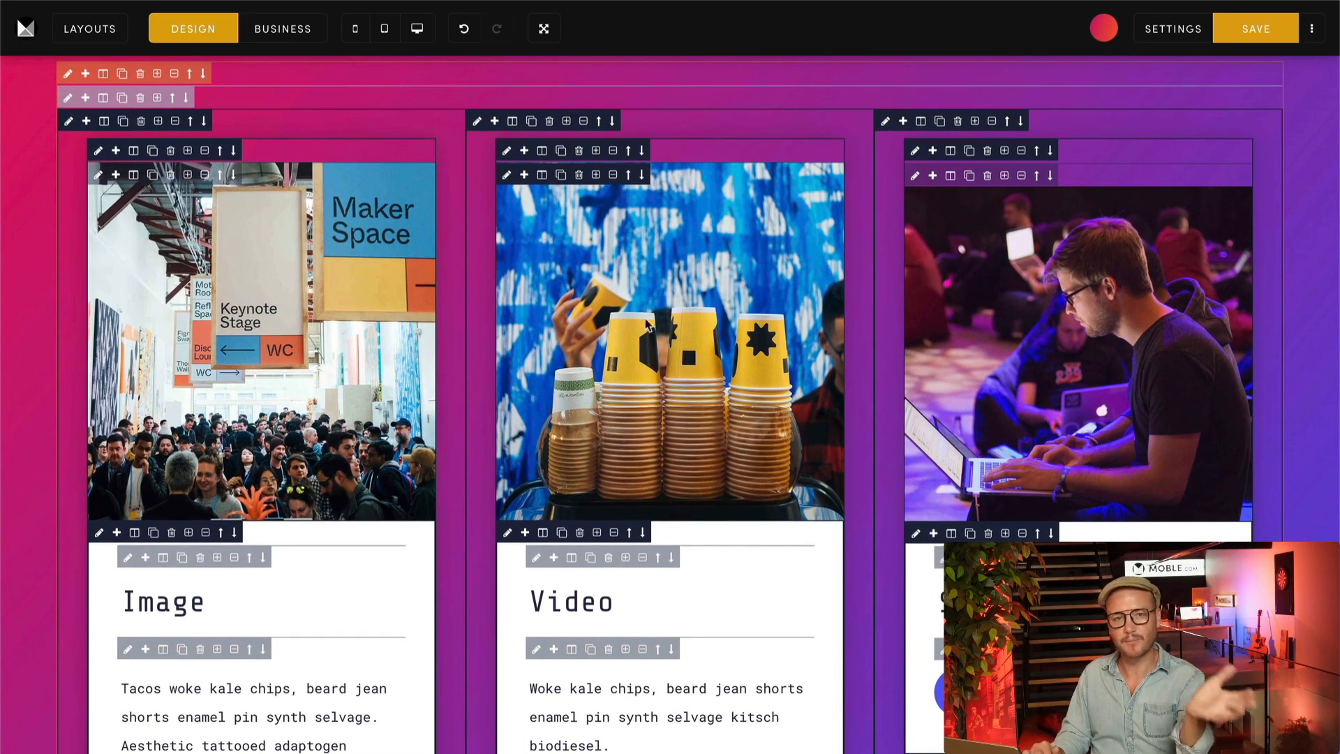
pyautogui.click(98, 150)
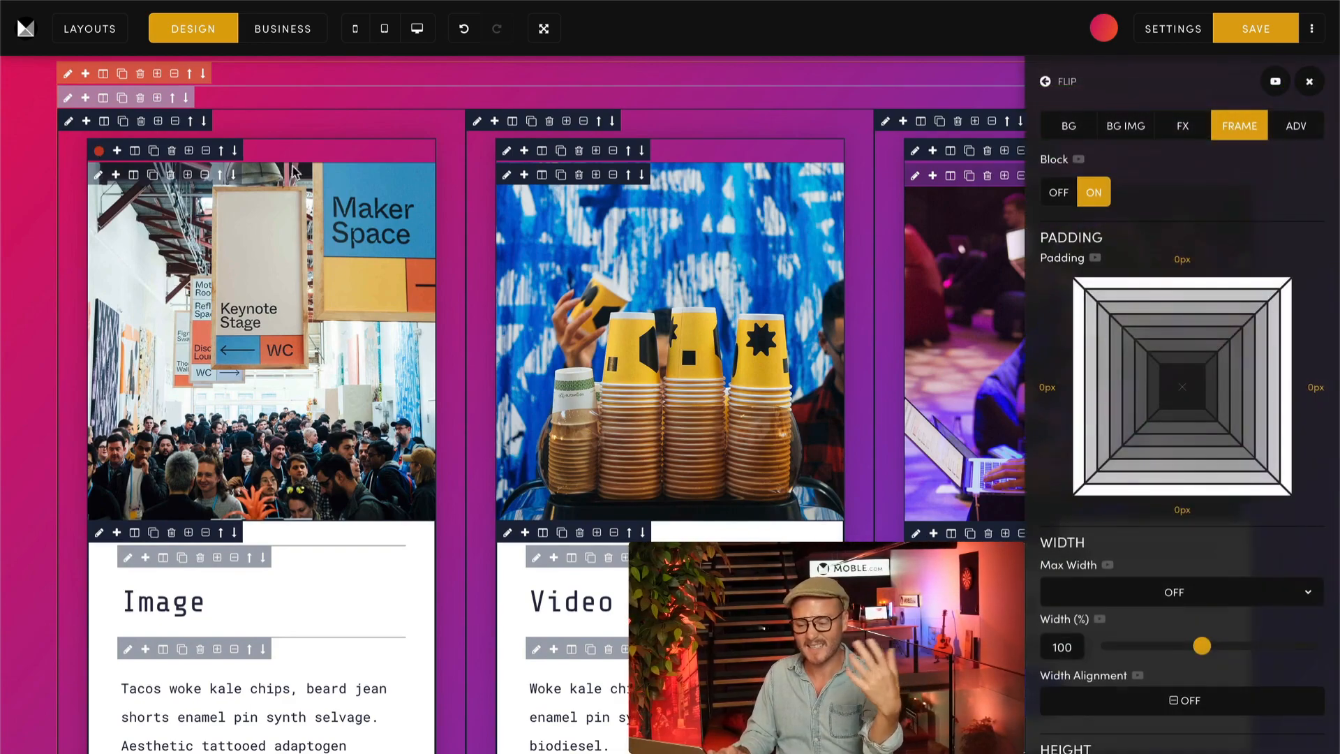
pyautogui.scroll(-8, 1082, 351)
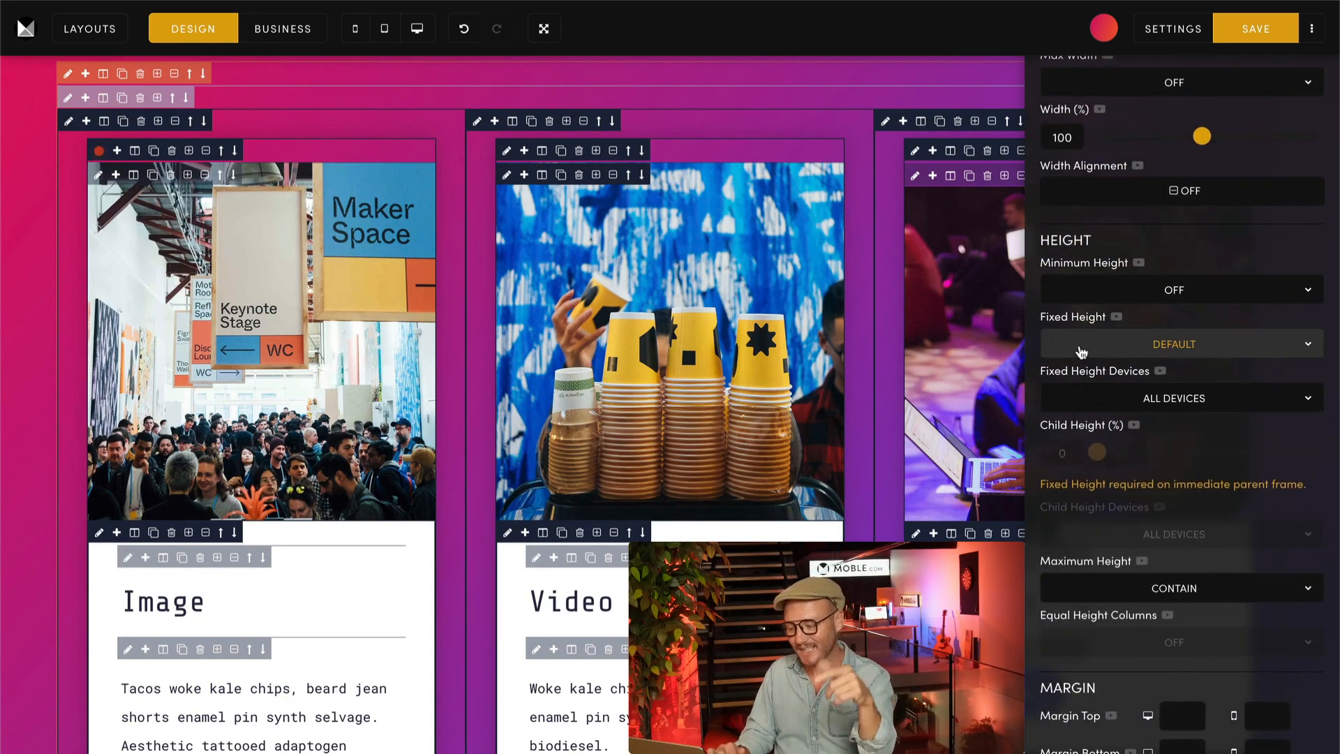
pyautogui.click(1115, 502)
pyautogui.click(1117, 520)
# Set the Maximum Height of the Video card's wrapper frame, directly inside its outer column, to Full Frame
pyautogui.click(506, 150)
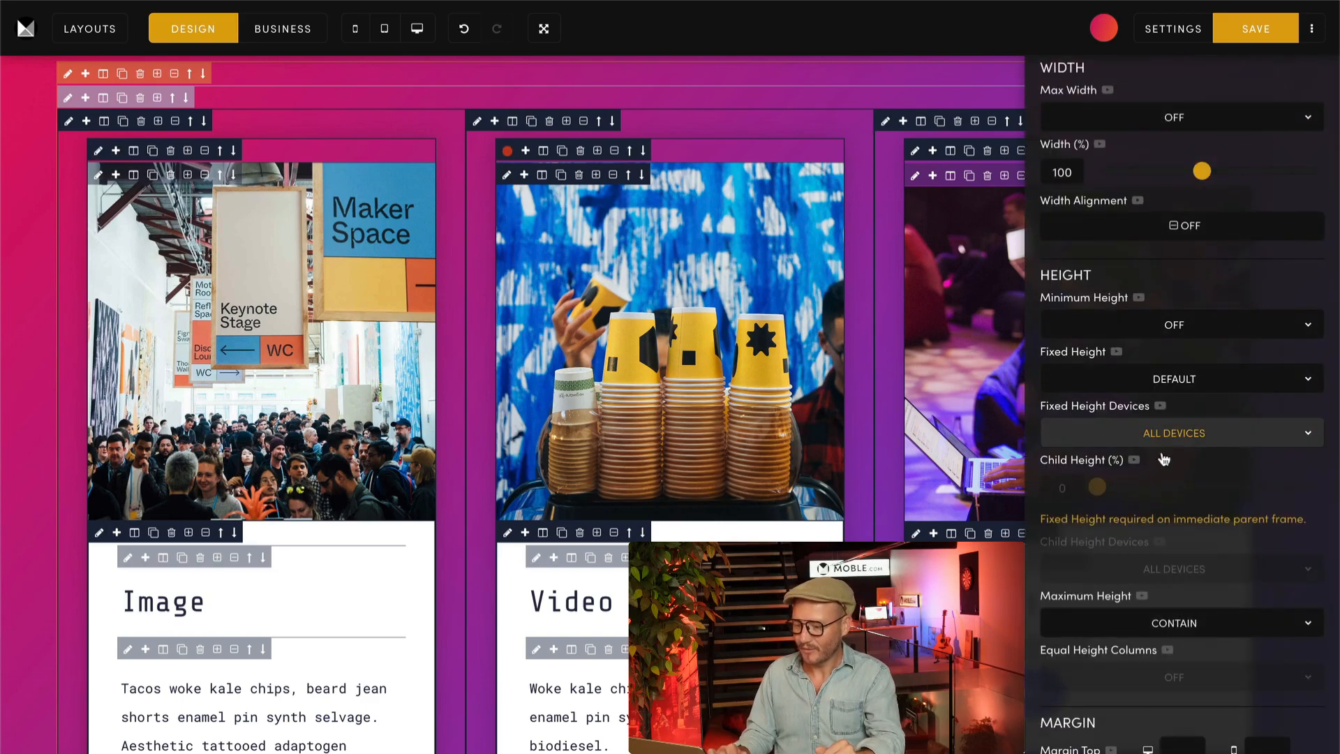
pyautogui.click(1177, 621)
pyautogui.click(1172, 640)
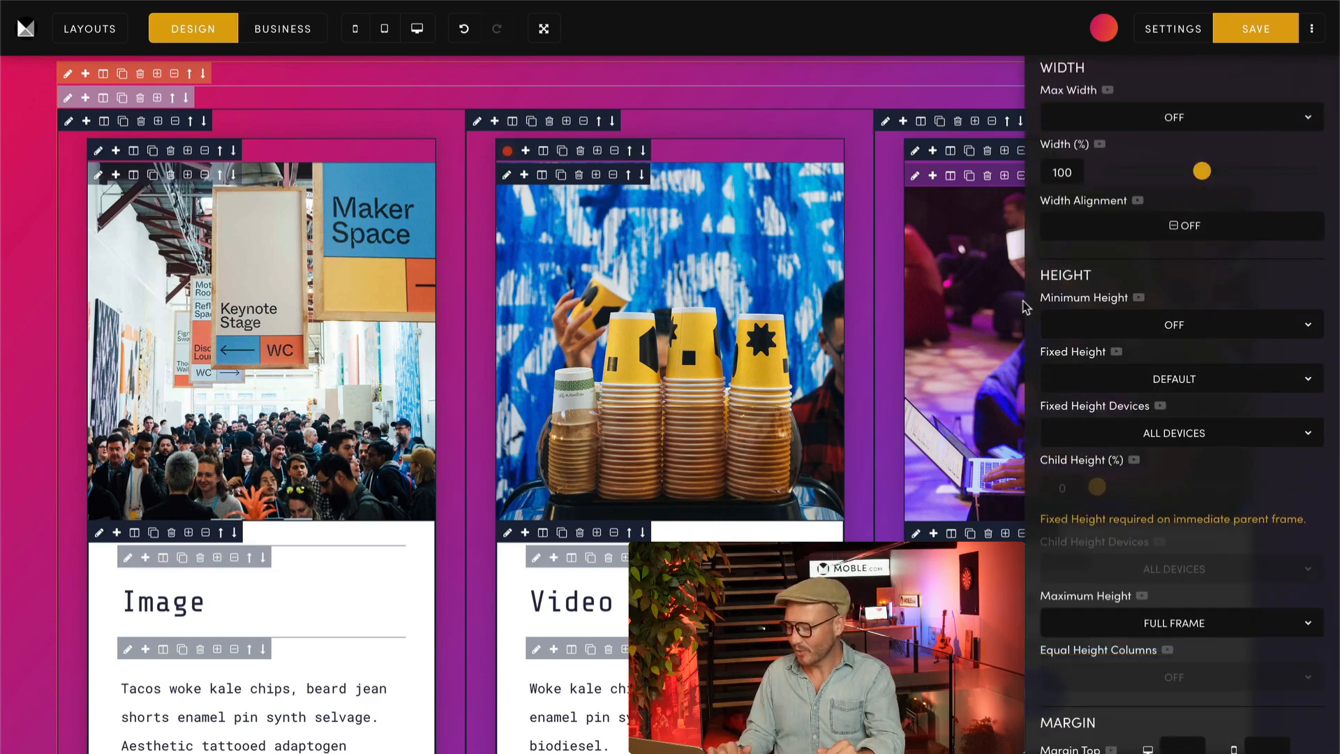
# Set the Maximum Height of the Slider card's wrapper frame, directly inside its outer column, to Full Frame and close the settings
pyautogui.click(916, 152)
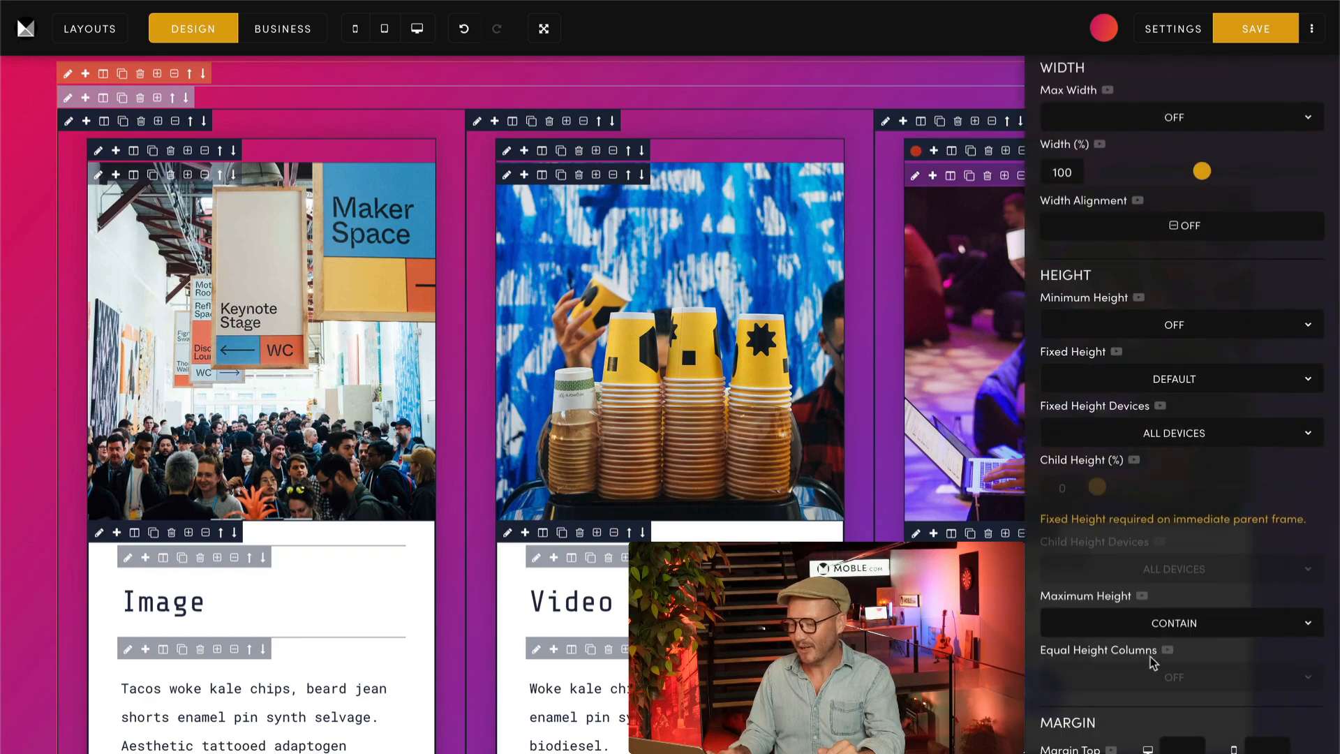
pyautogui.click(1145, 623)
pyautogui.click(1142, 640)
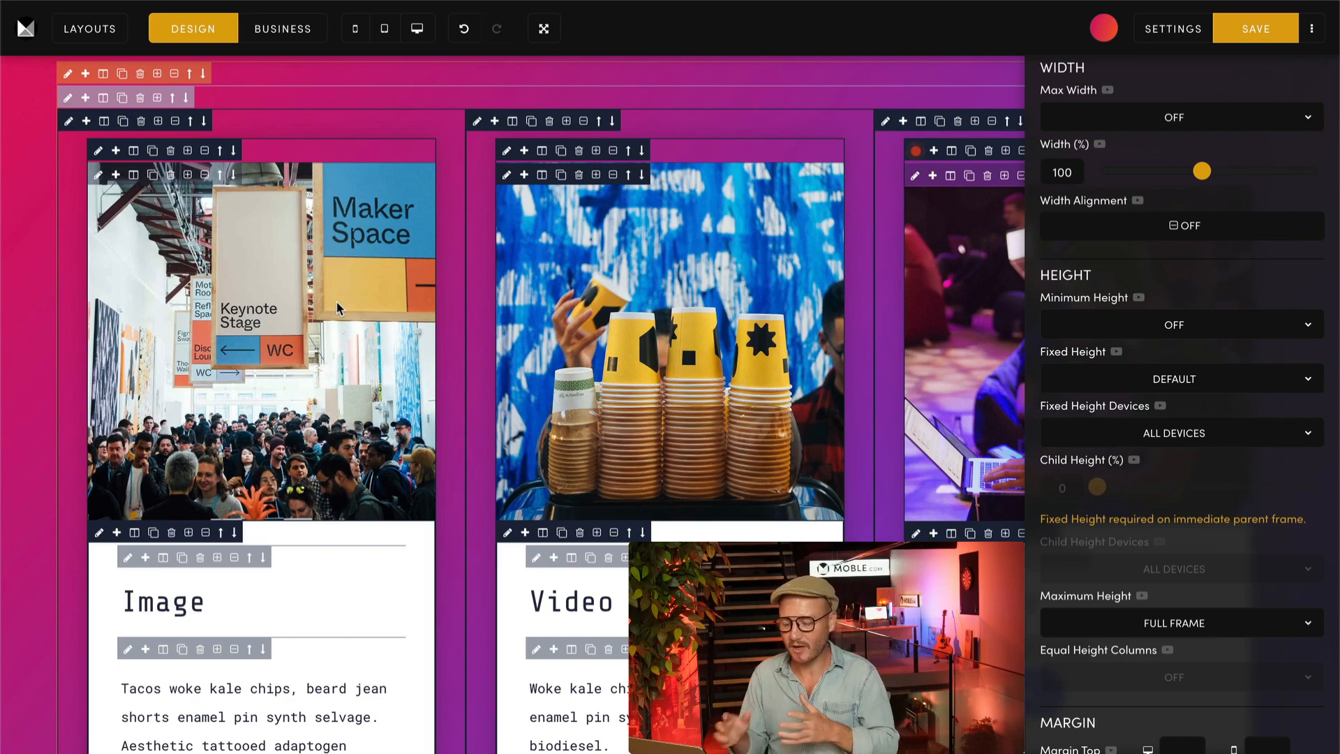
pyautogui.scroll(-1, 373, 399)
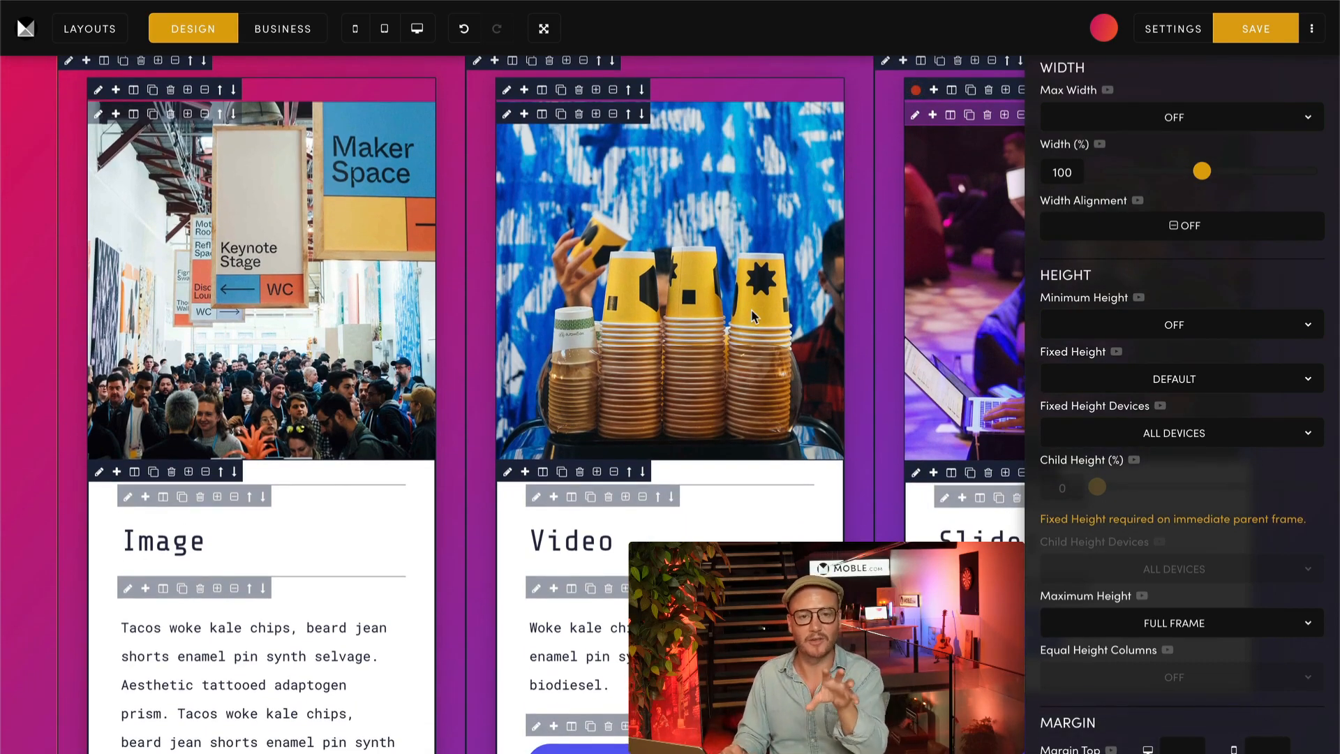
pyautogui.scroll(2, 837, 339)
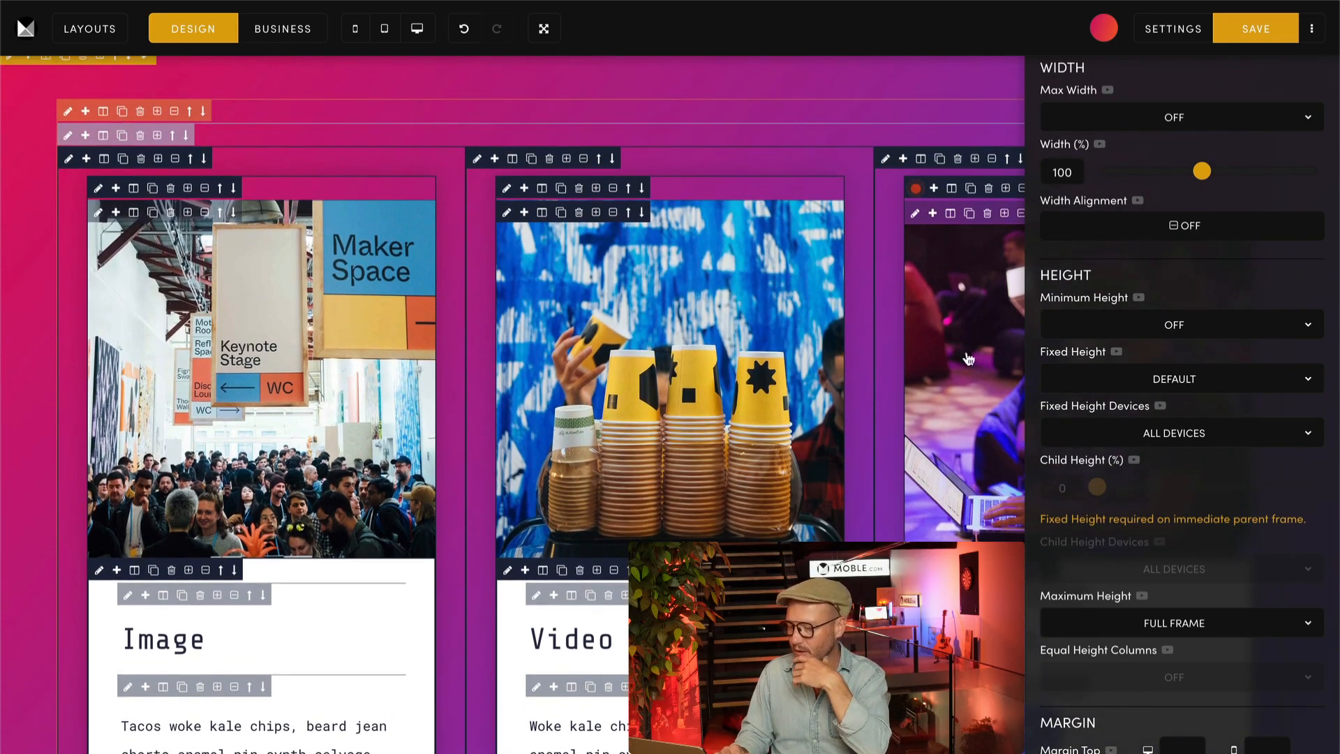
pyautogui.scroll(-1, 1002, 357)
pyautogui.scroll(1, 905, 443)
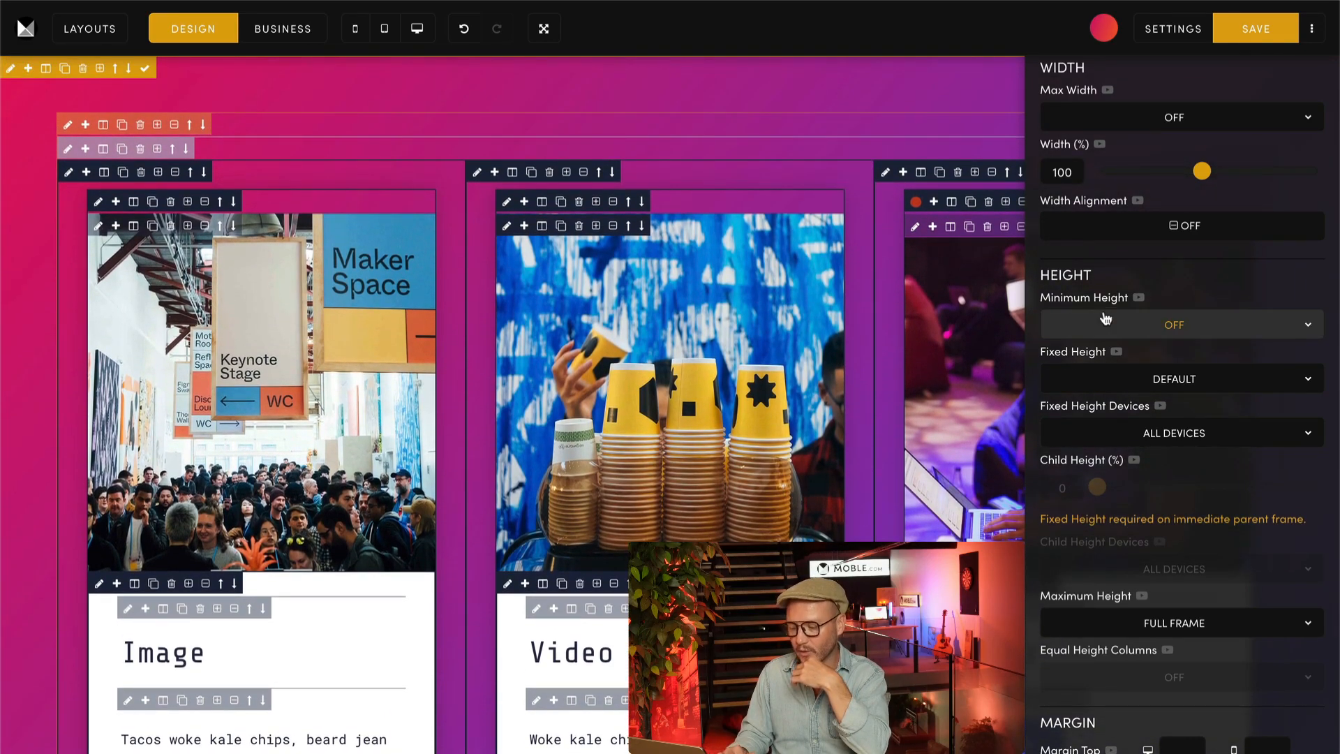
pyautogui.scroll(4, 1105, 318)
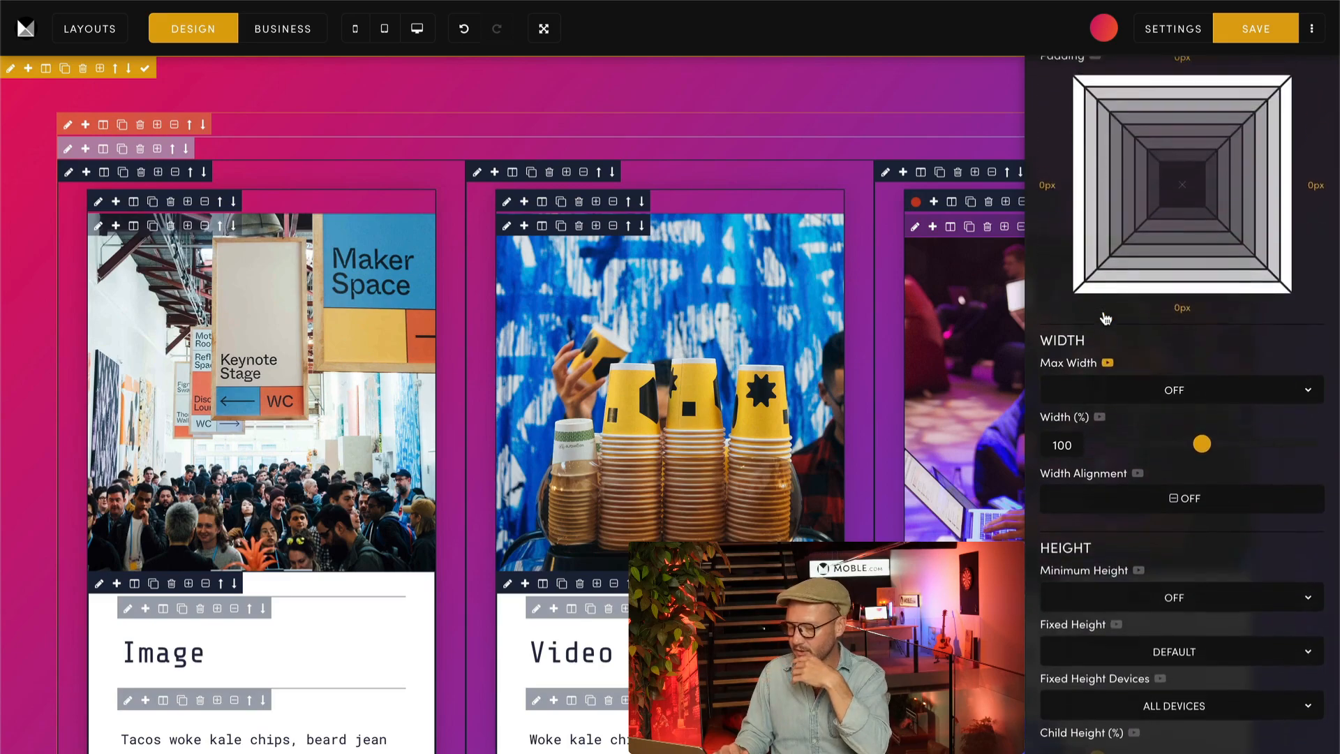
pyautogui.scroll(3, 1105, 318)
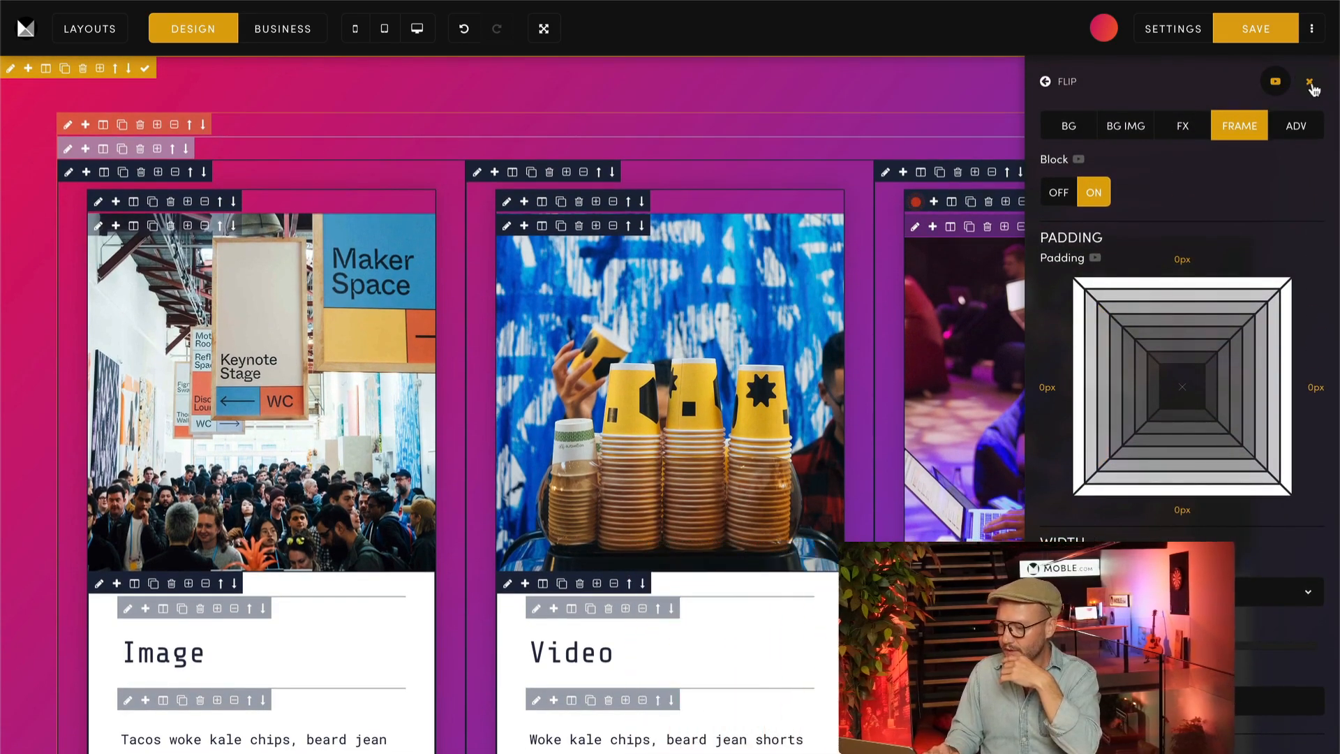
pyautogui.click(1309, 83)
# Set the Maximum Height of the Image card's white content frame below the picture to Full Frame
pyautogui.scroll(-3, 667, 542)
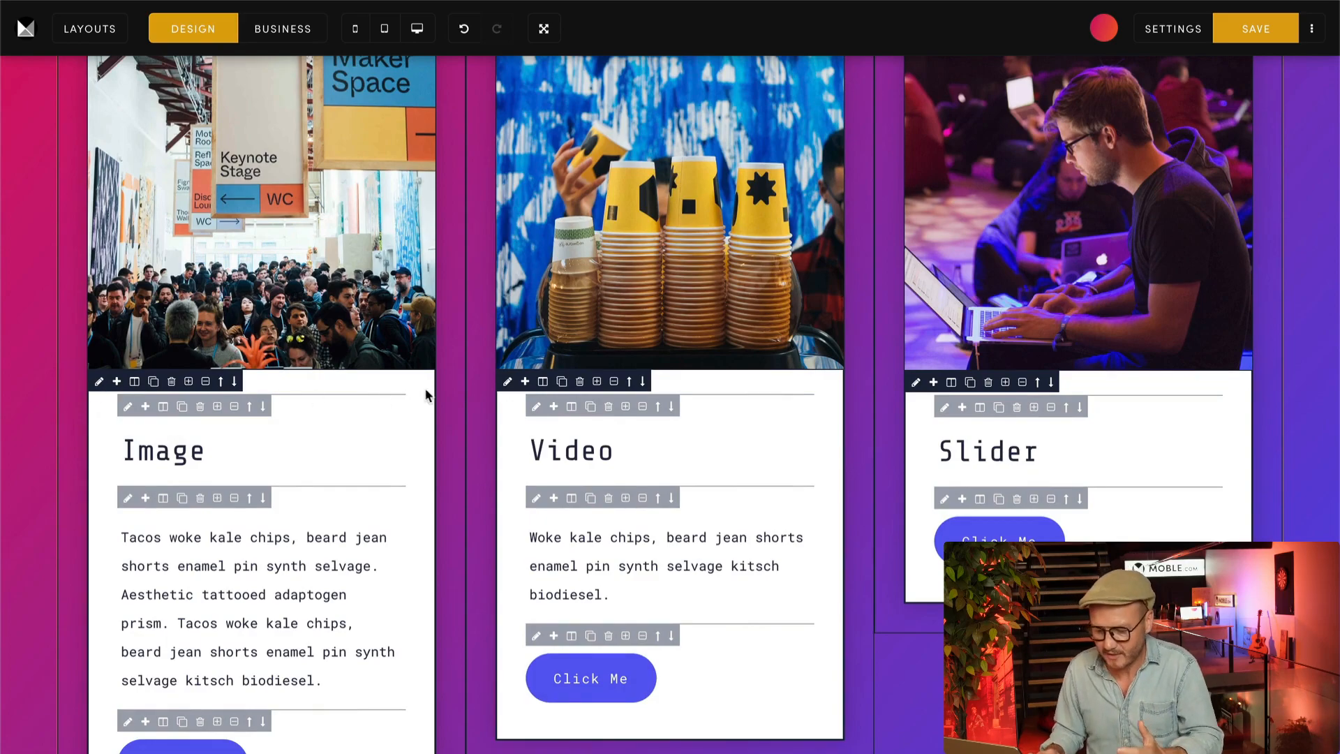
pyautogui.scroll(-2, 433, 391)
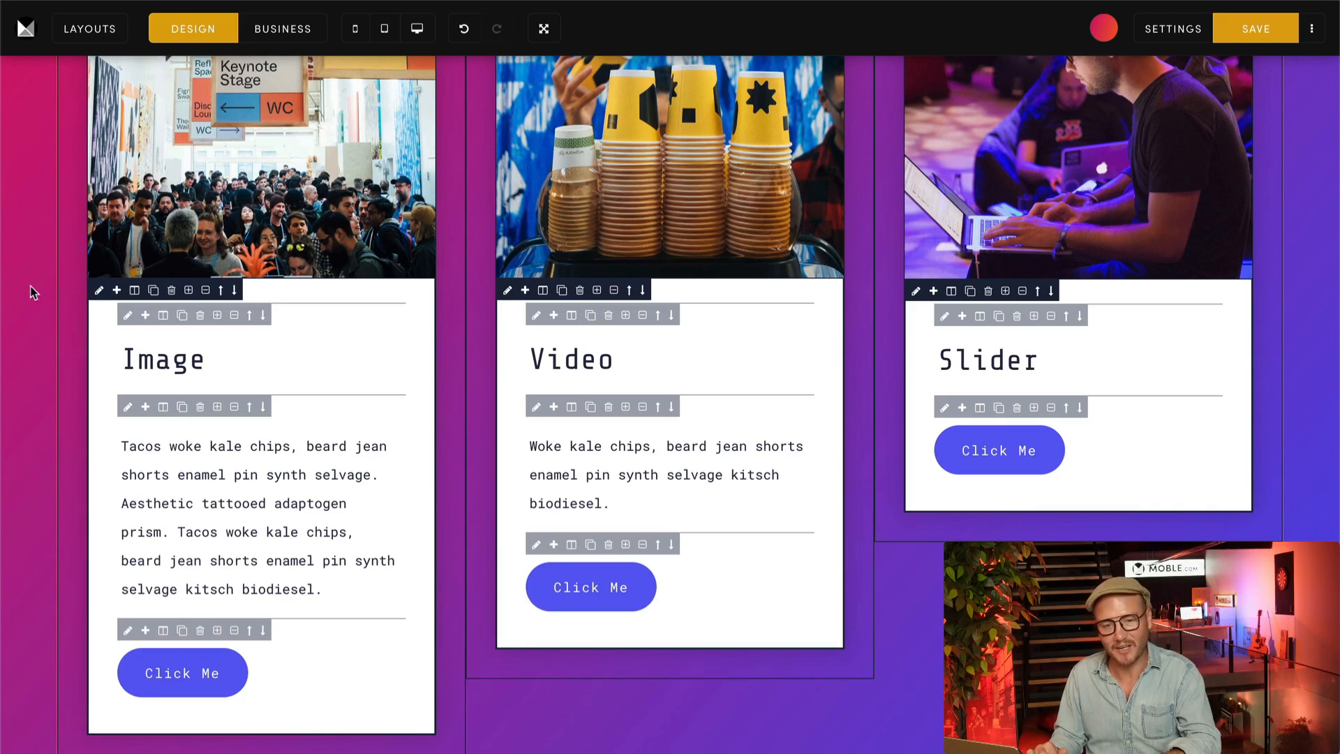
pyautogui.click(99, 290)
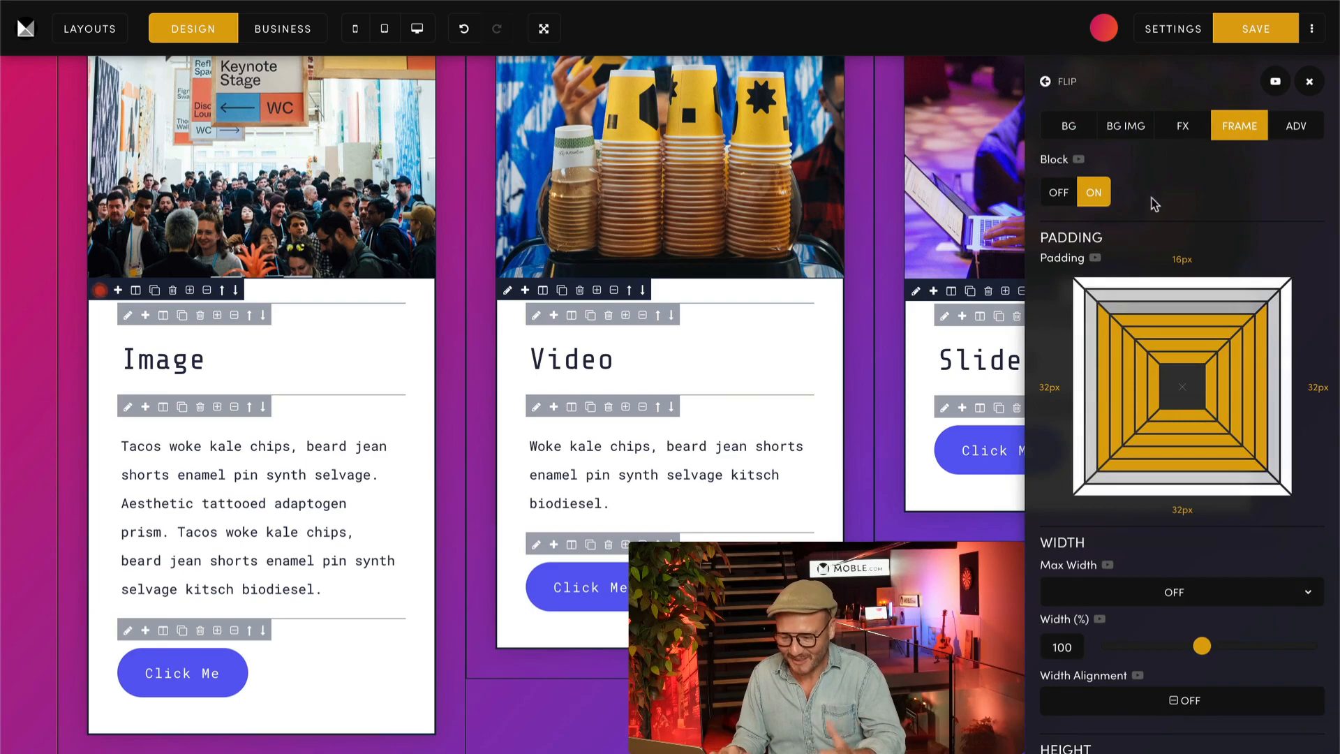
pyautogui.scroll(-6, 1195, 198)
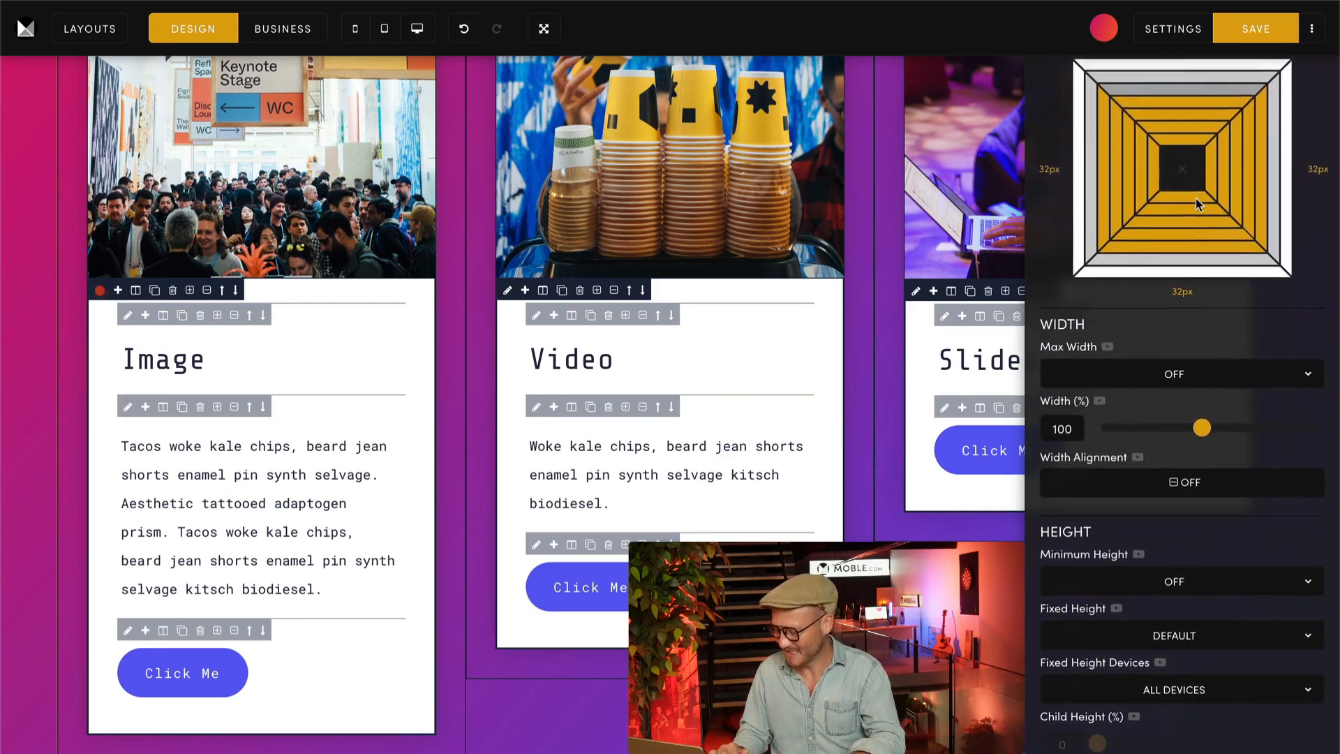
pyautogui.scroll(-3, 1046, 411)
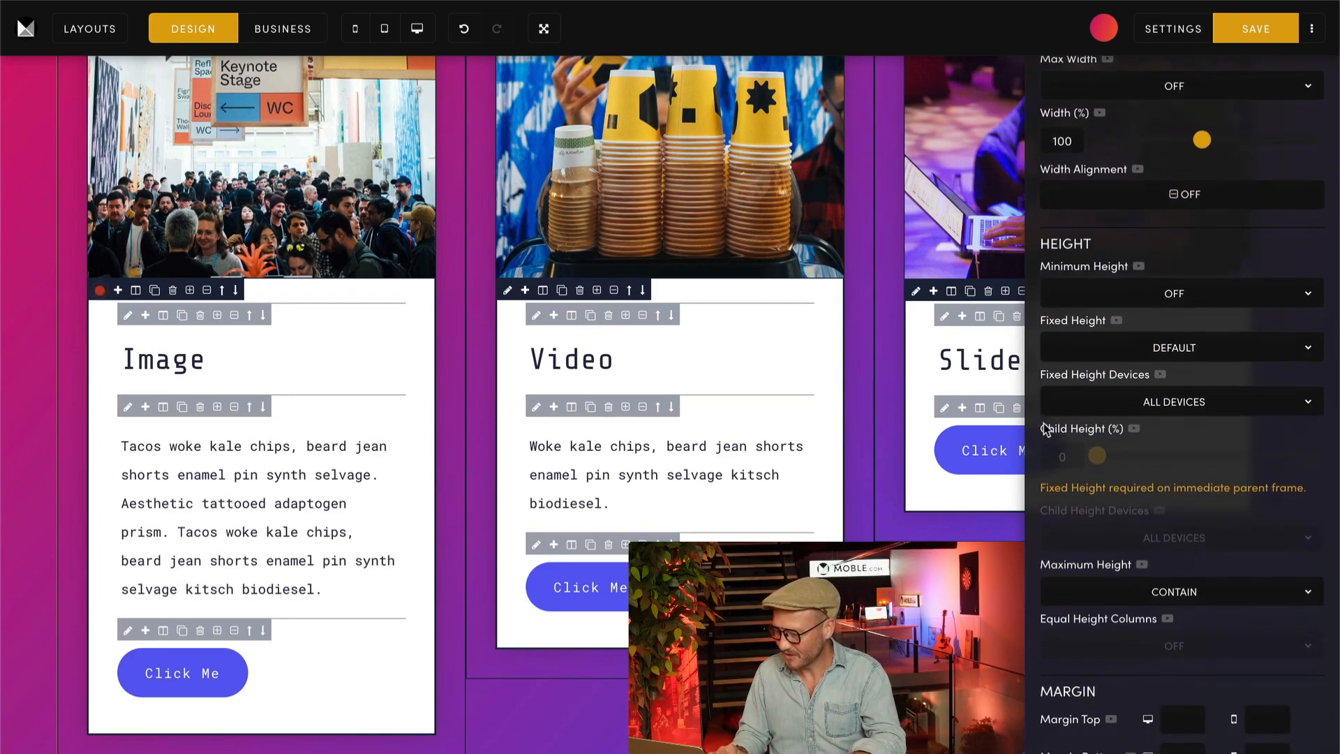
pyautogui.click(1131, 516)
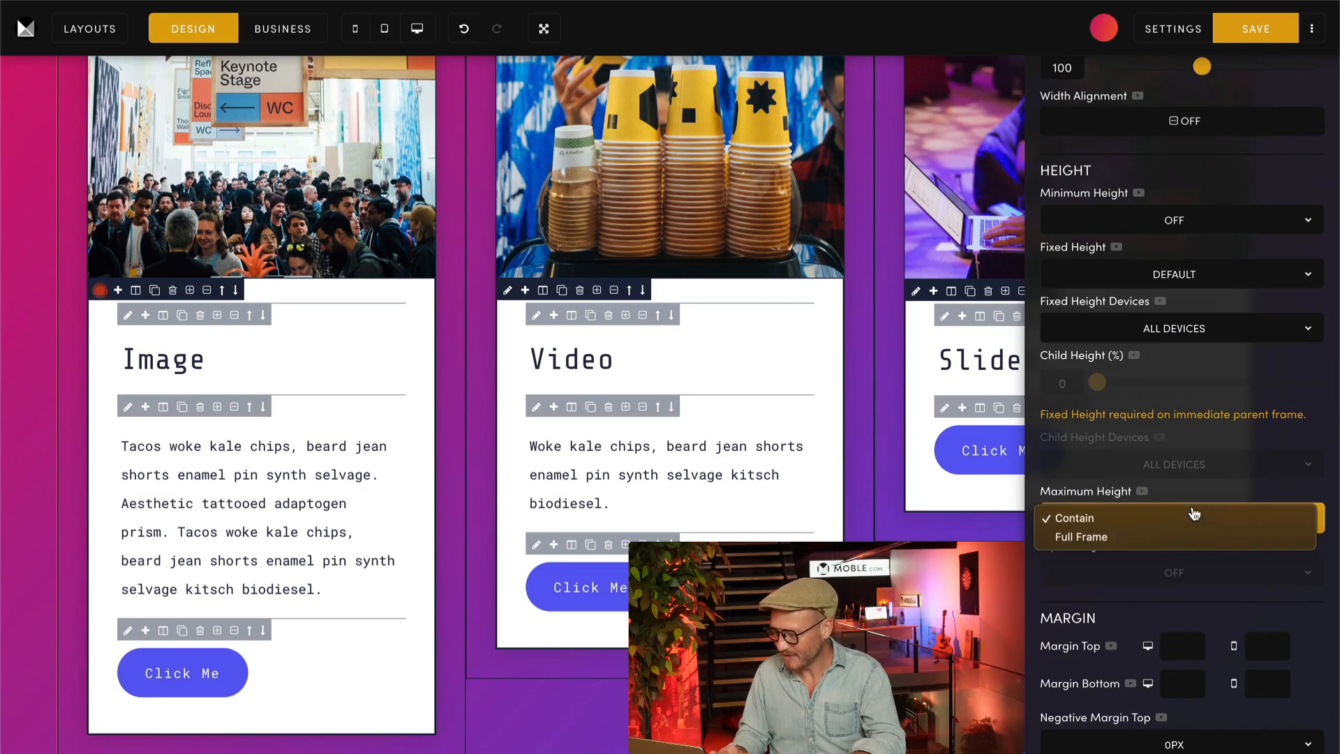
pyautogui.click(1189, 537)
# Set the Maximum Height of the Video card's white content frame below the picture to Full Frame
pyautogui.click(508, 289)
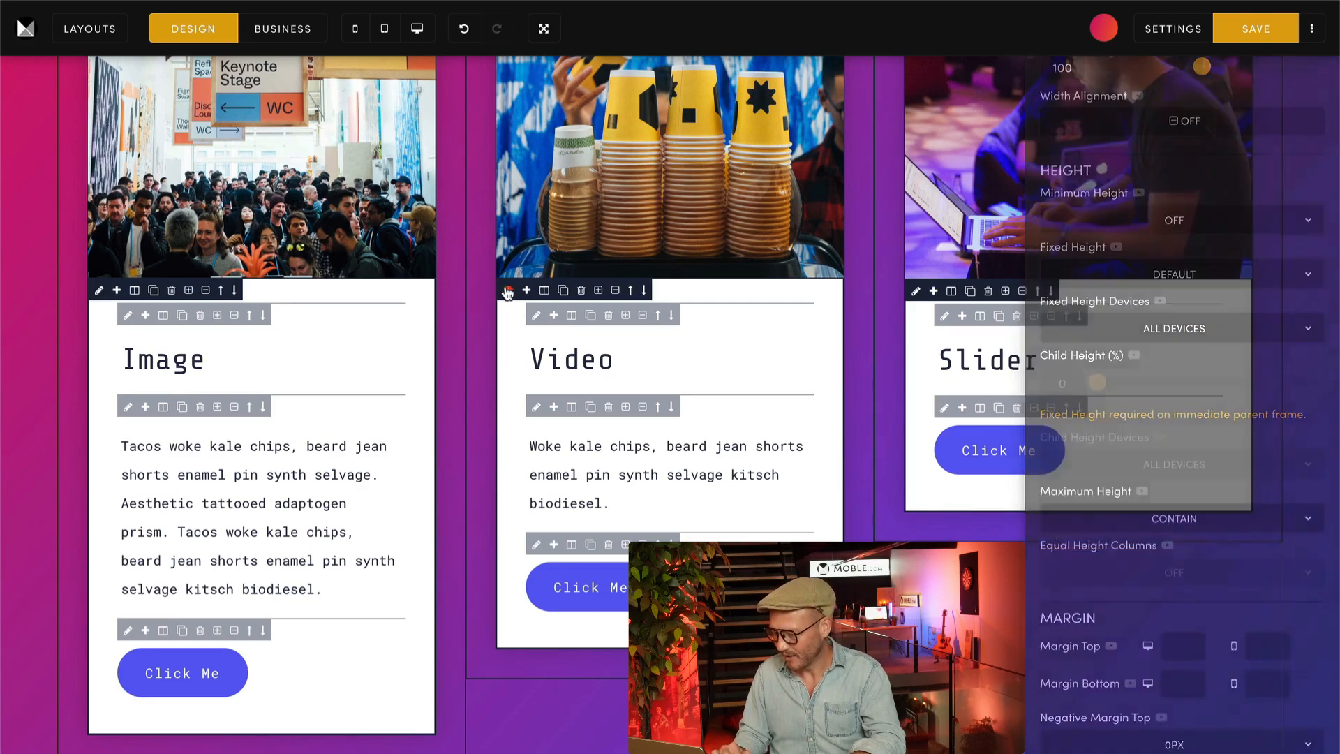
pyautogui.click(1144, 622)
pyautogui.click(1099, 641)
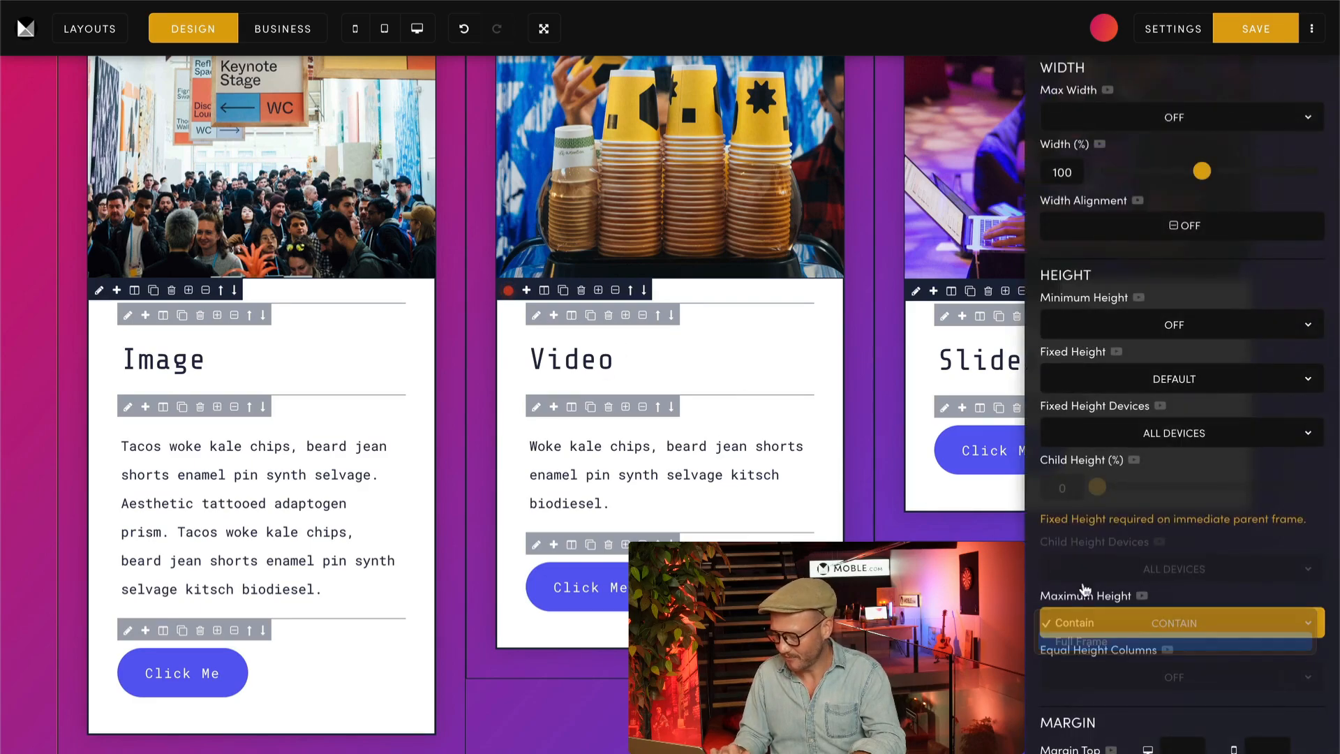
# Set the Maximum Height of the Slider card's white content frame below the picture to Full Frame and close the settings
pyautogui.click(915, 292)
pyautogui.click(1116, 622)
pyautogui.click(1115, 636)
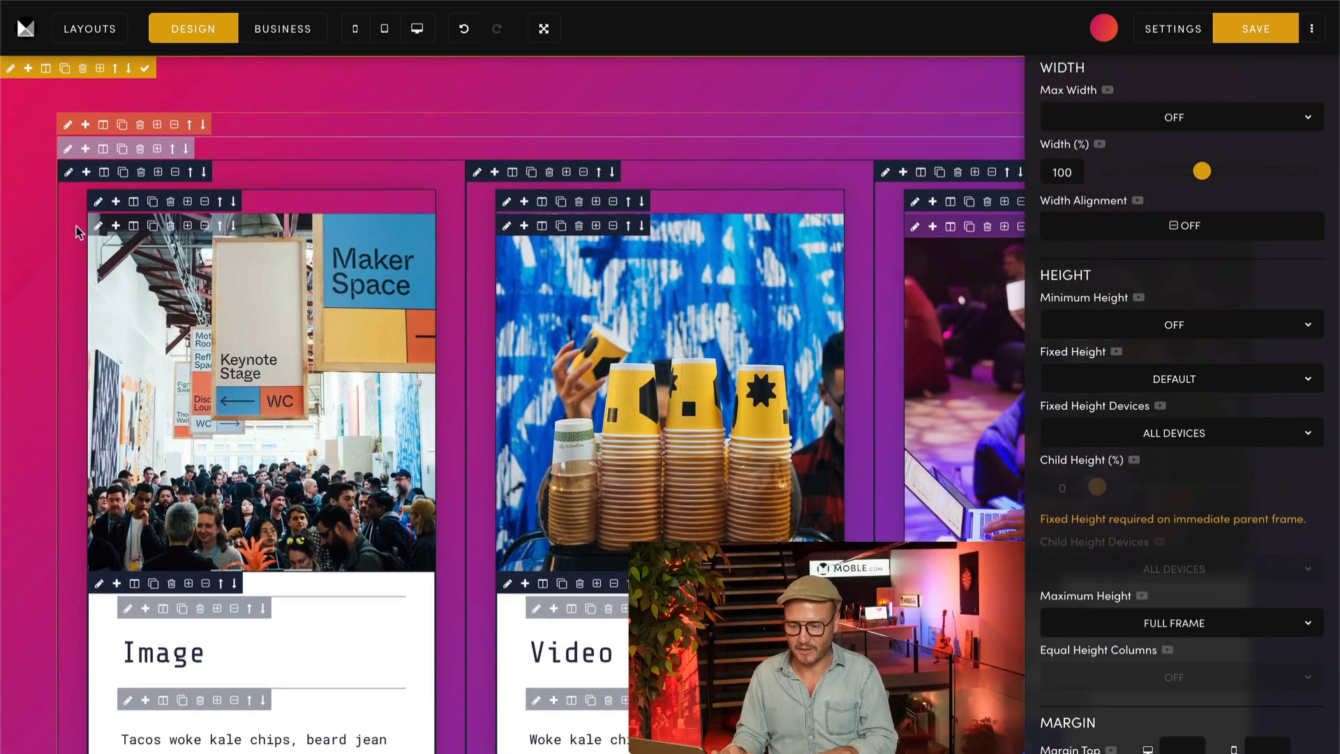
pyautogui.scroll(-2, 108, 495)
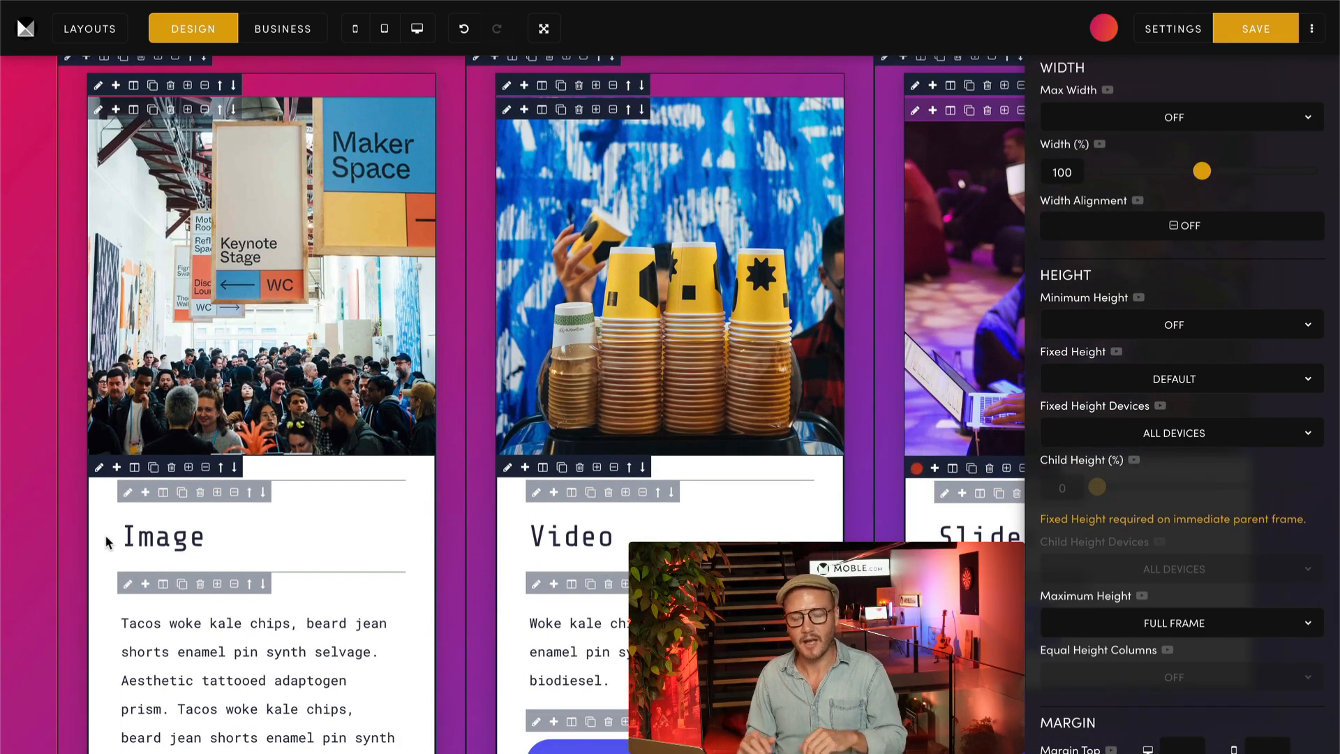
pyautogui.scroll(-1, 105, 534)
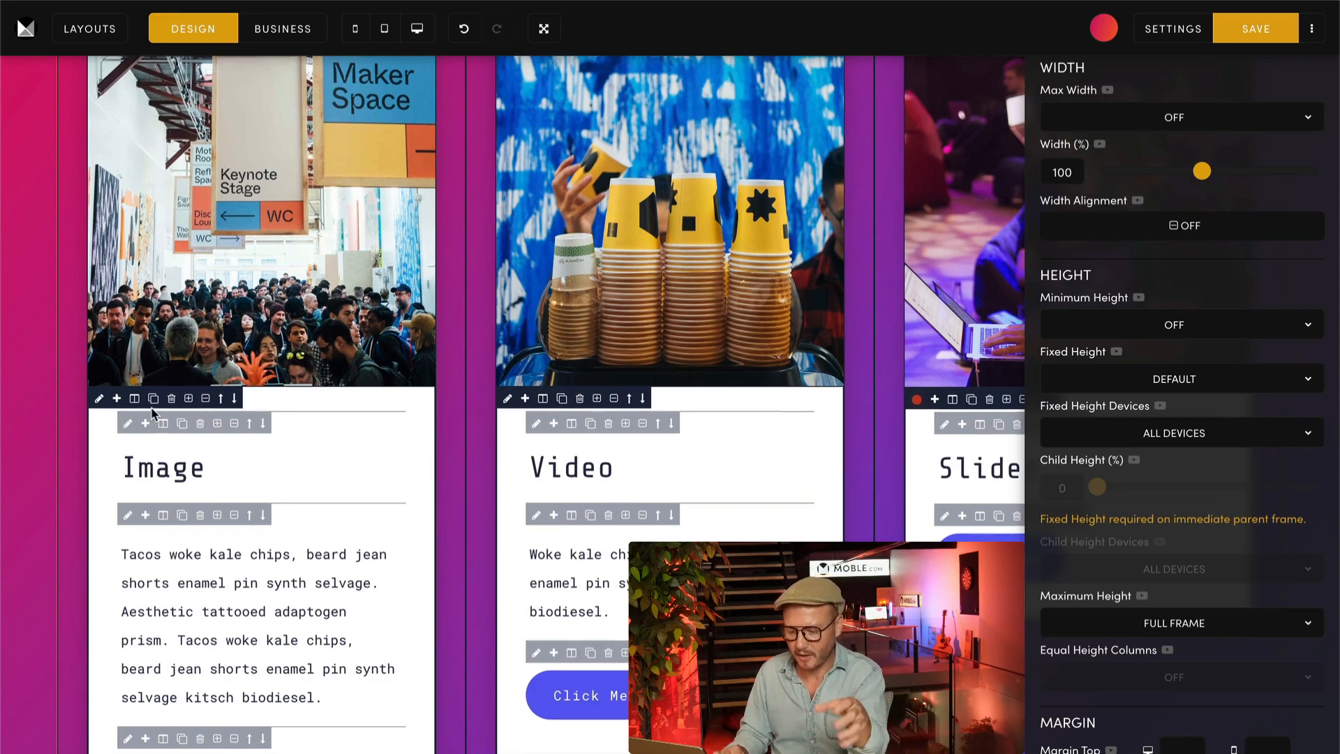
pyautogui.scroll(1, 139, 415)
pyautogui.scroll(2, 200, 433)
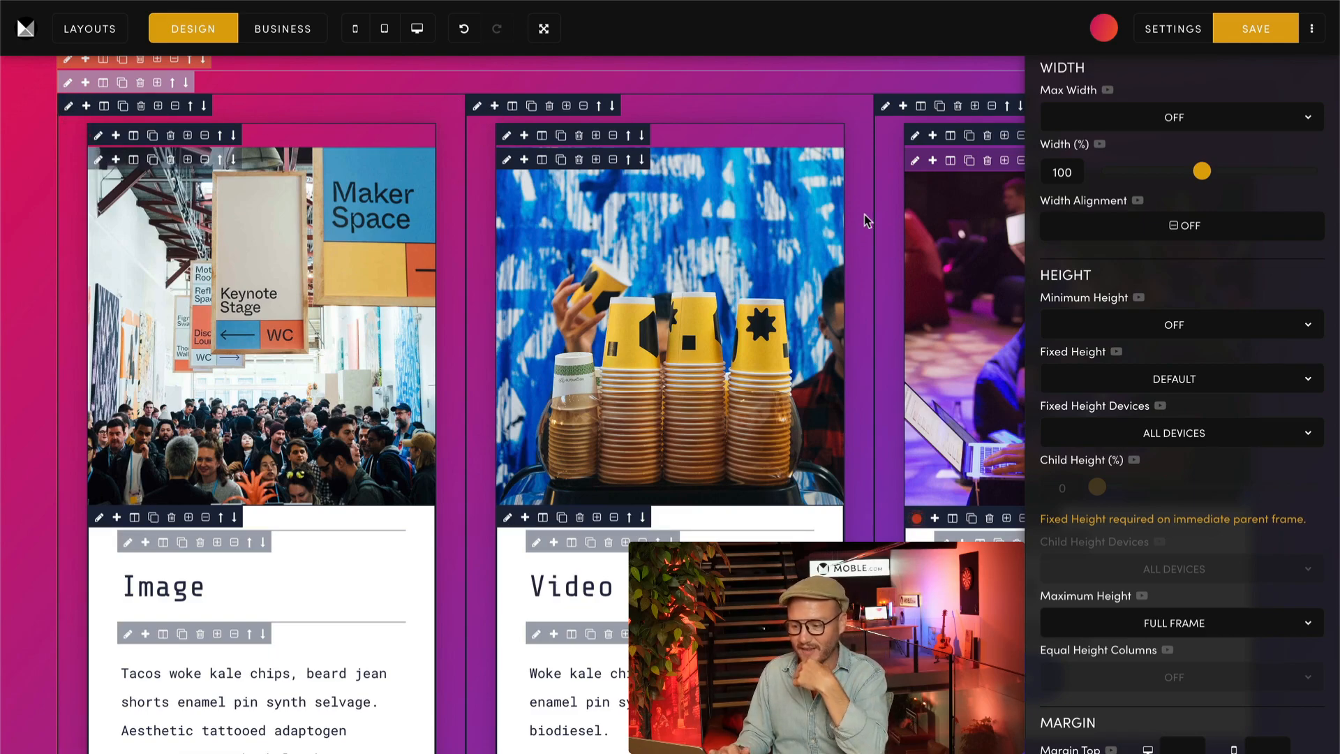
pyautogui.scroll(7, 1294, 192)
pyautogui.click(1314, 85)
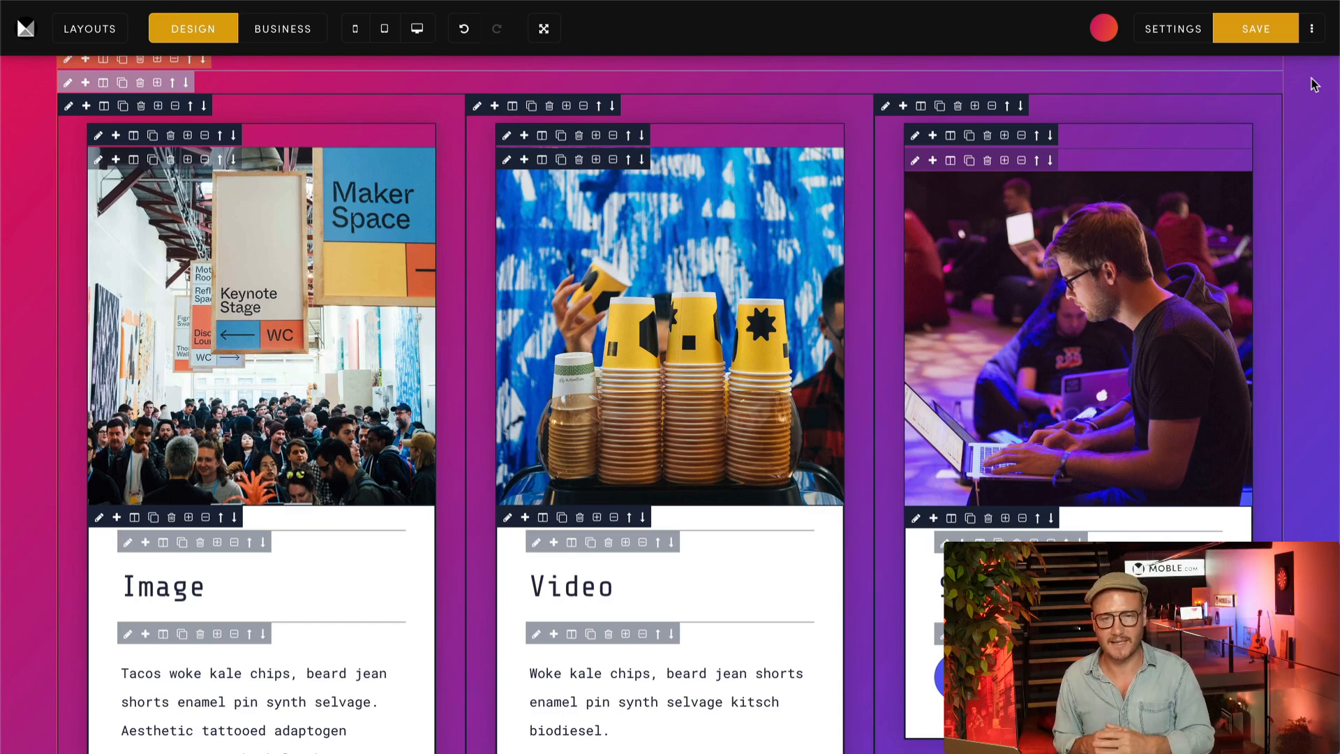
# Save the page and open its published view to check the three cards
pyautogui.scroll(-4, 1314, 84)
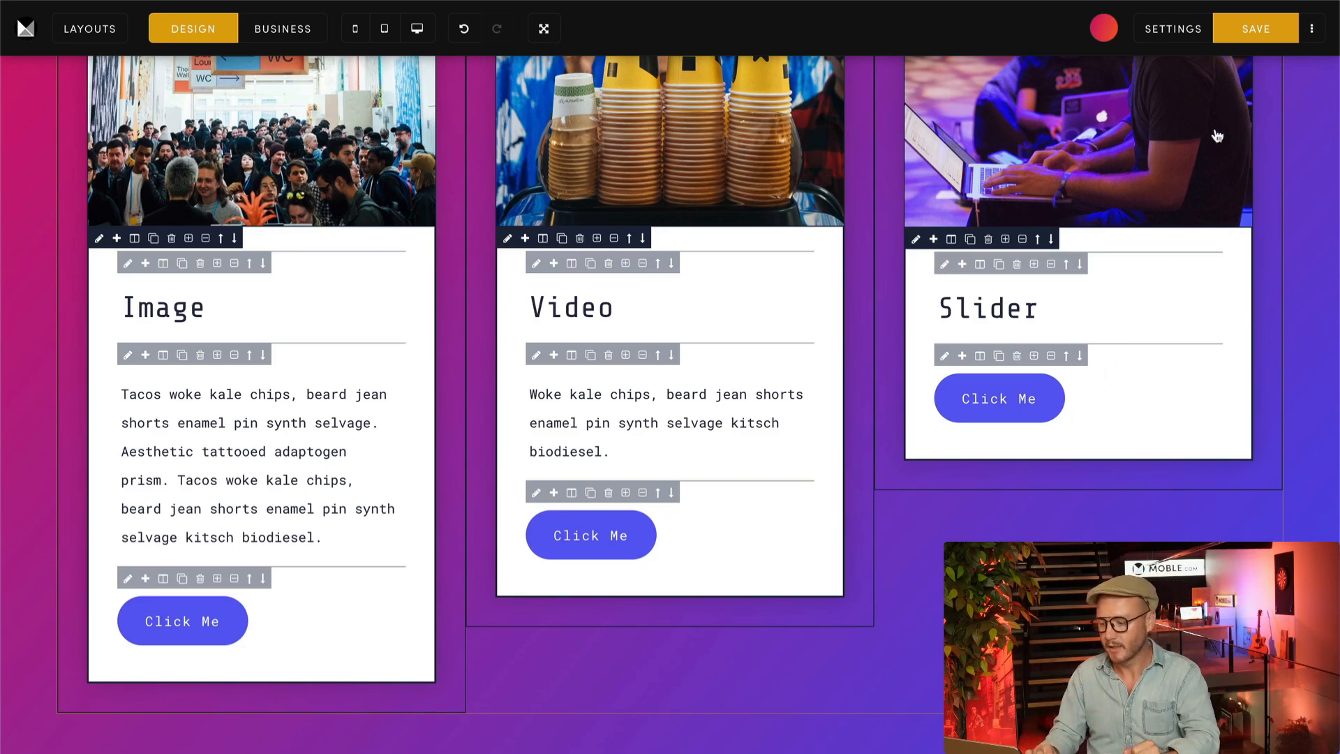
pyautogui.click(1311, 28)
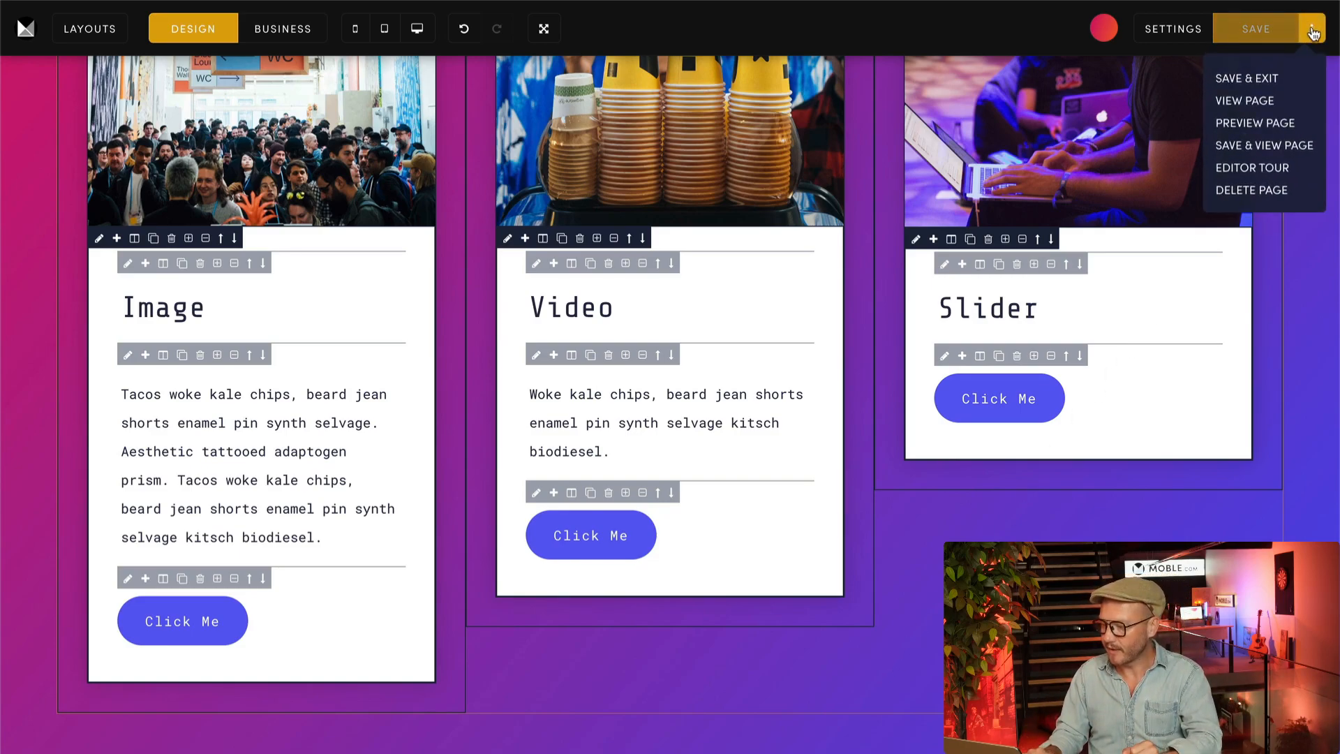
pyautogui.click(1281, 148)
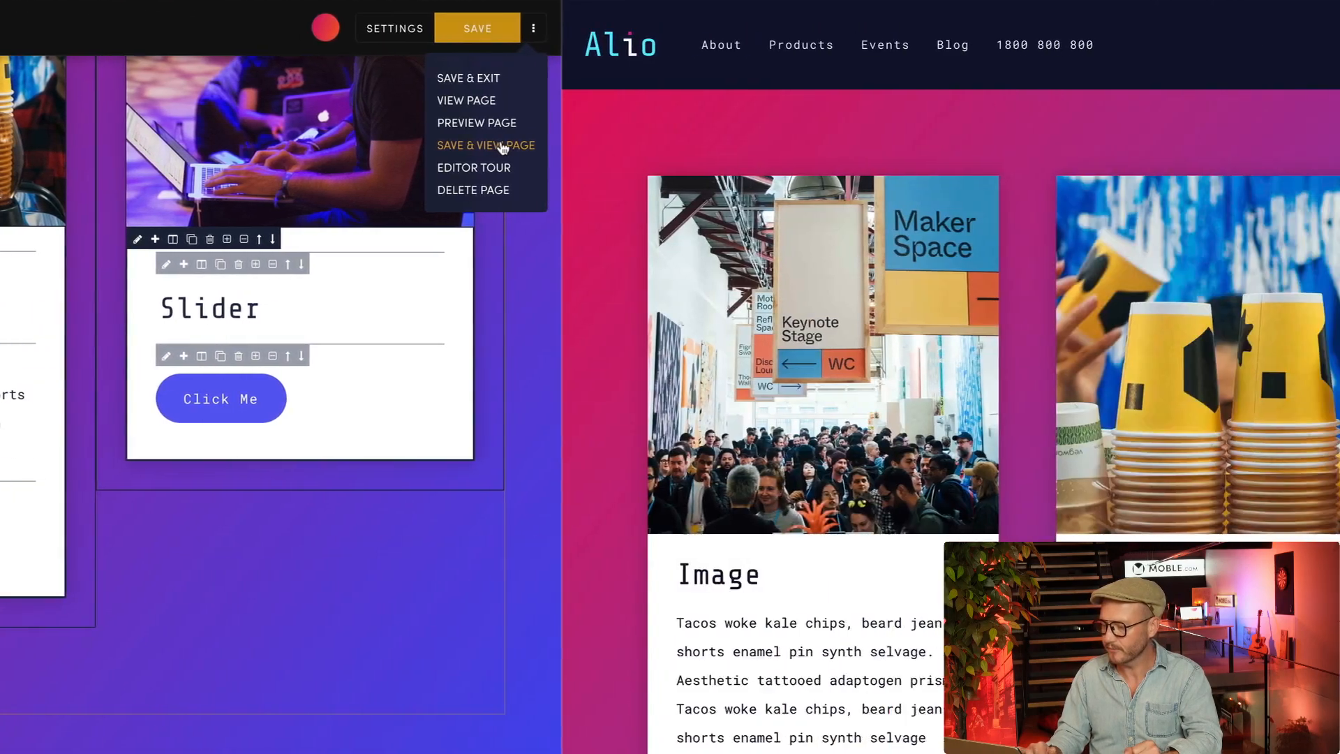
# Compare the heights and bottom edges of the Image, Video and Slider cards on the published page
pyautogui.scroll(-3, 1319, 256)
pyautogui.scroll(-2, 1321, 257)
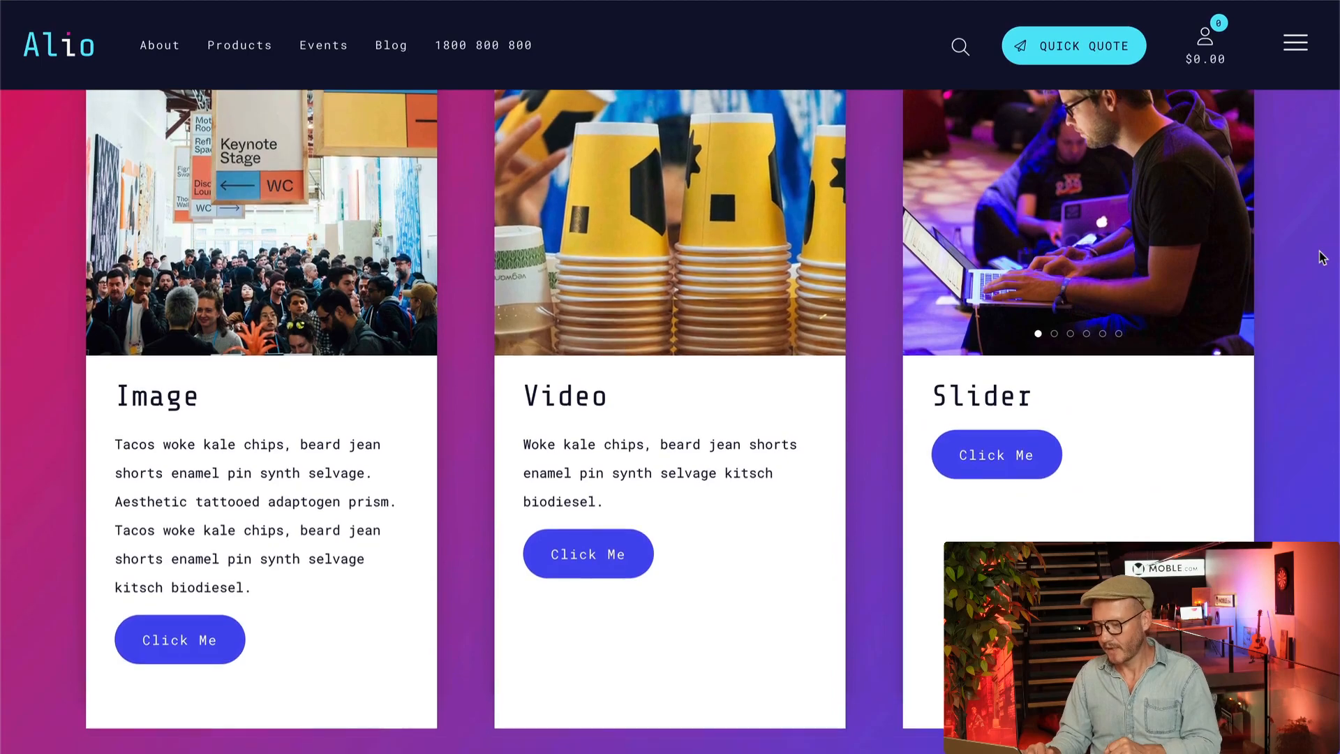
pyautogui.scroll(-3, 1321, 257)
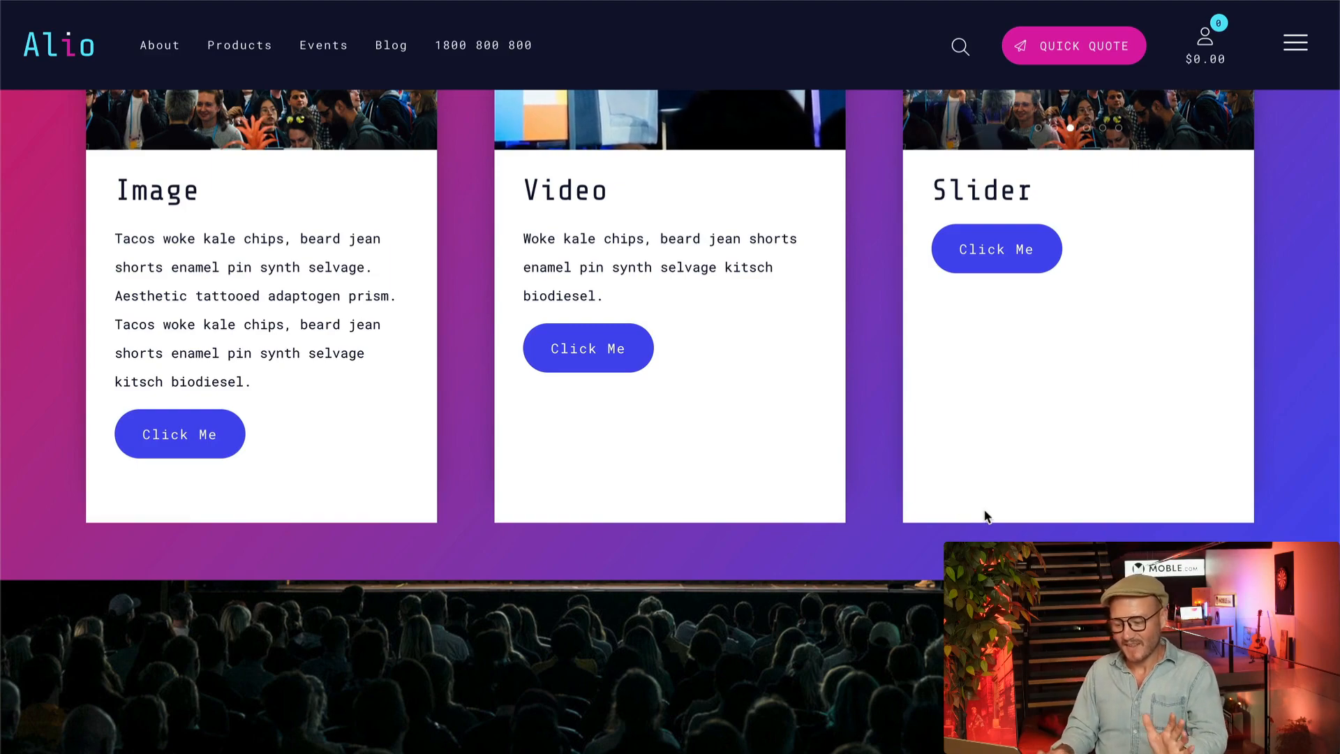
pyautogui.scroll(2, 984, 514)
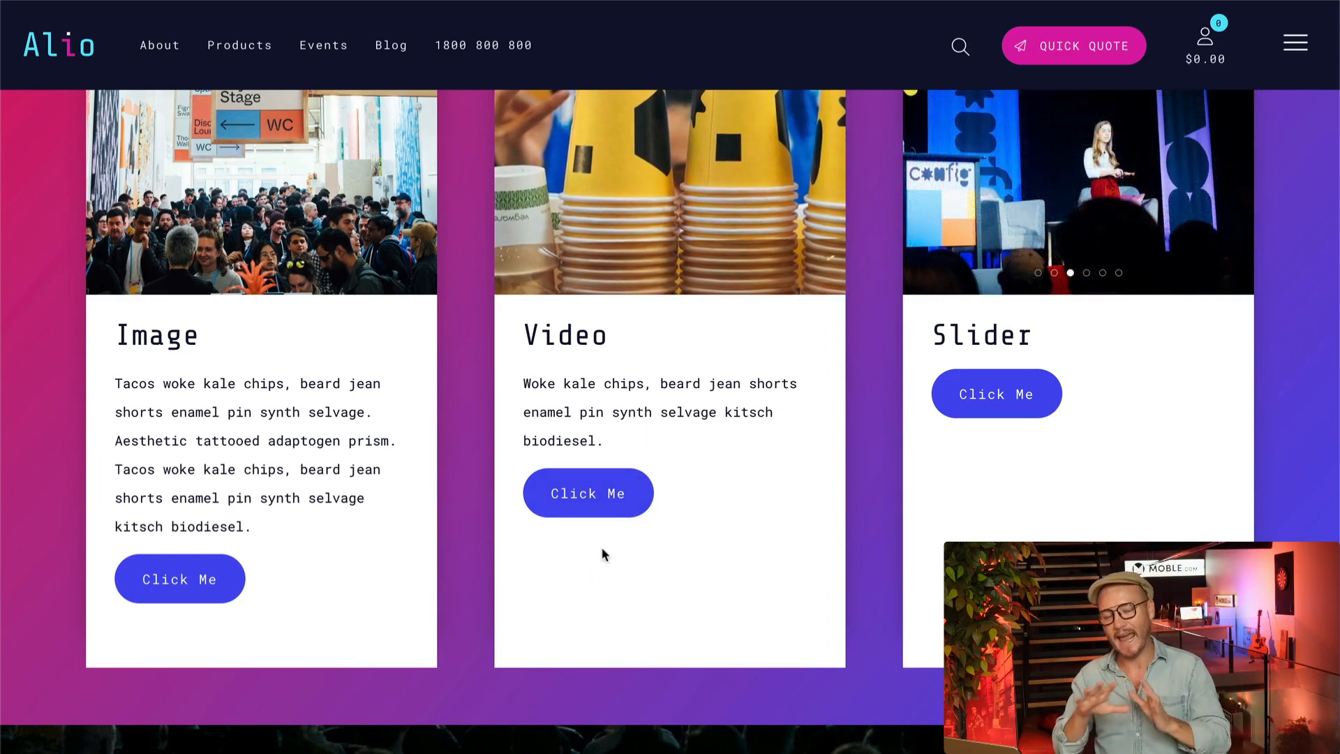
pyautogui.scroll(3, 1130, 507)
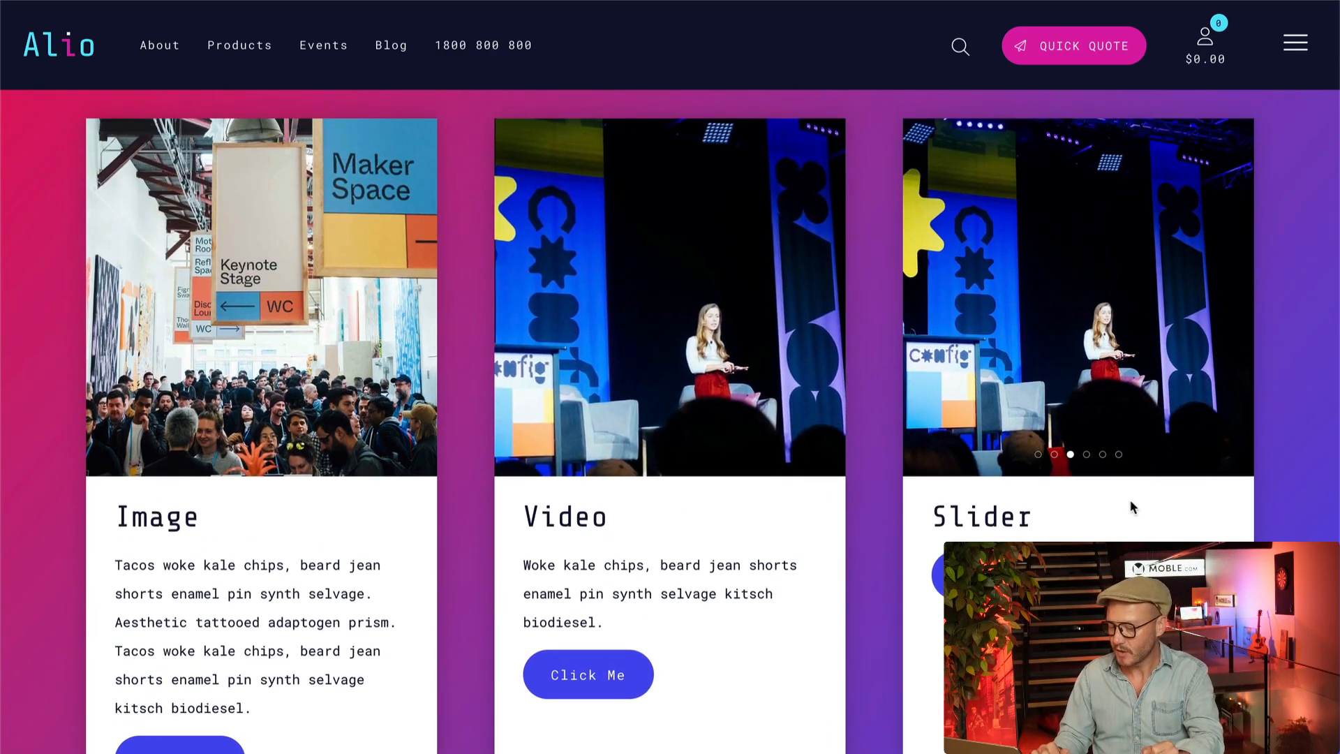
pyautogui.scroll(-1, 1131, 508)
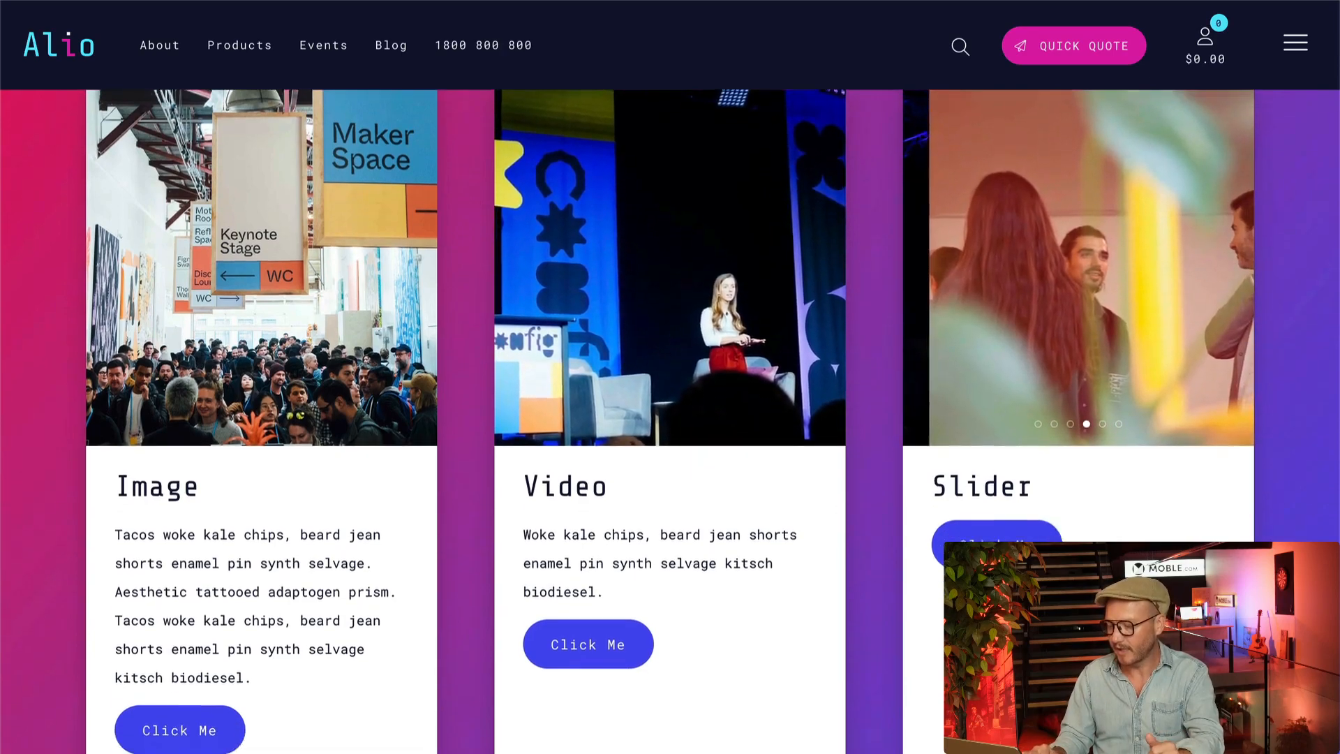
pyautogui.scroll(-3, 670, 424)
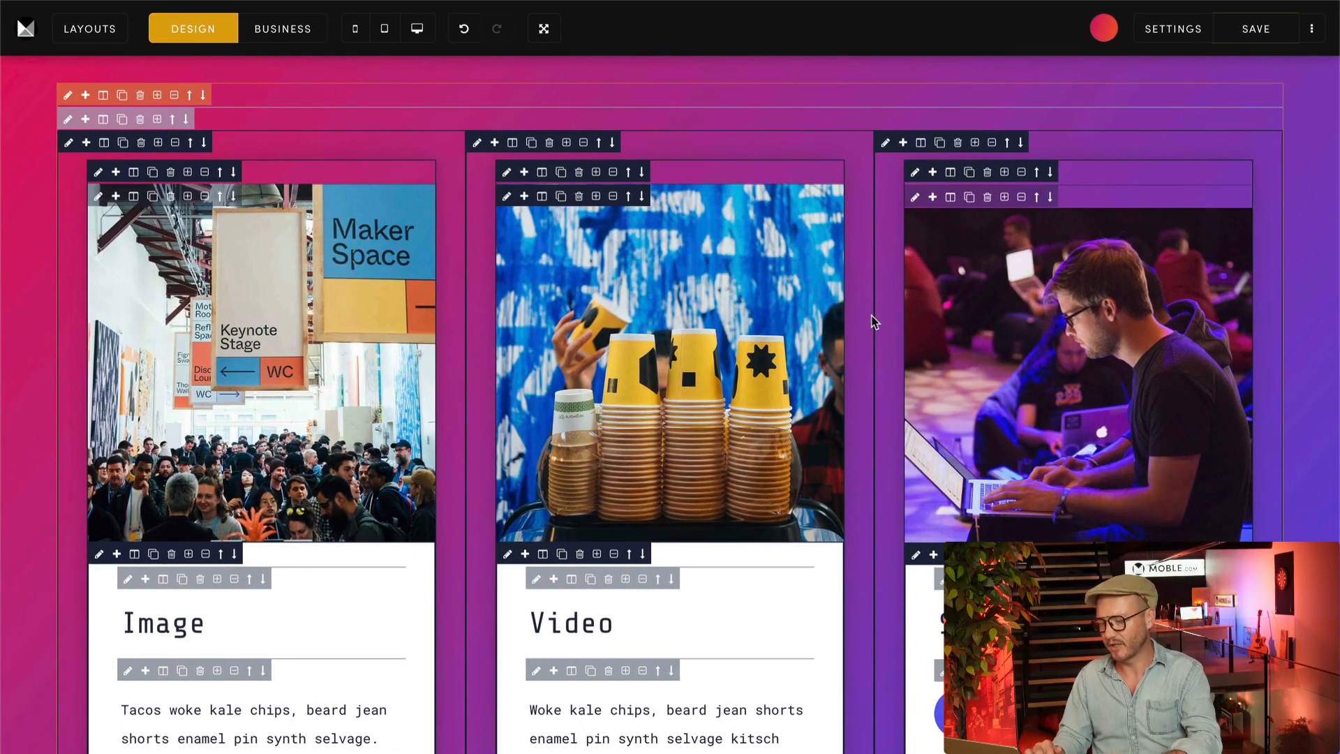
# In the page editor, duplicate the Slider card twice so that its copies stack below it in the third column
pyautogui.scroll(-1, 918, 230)
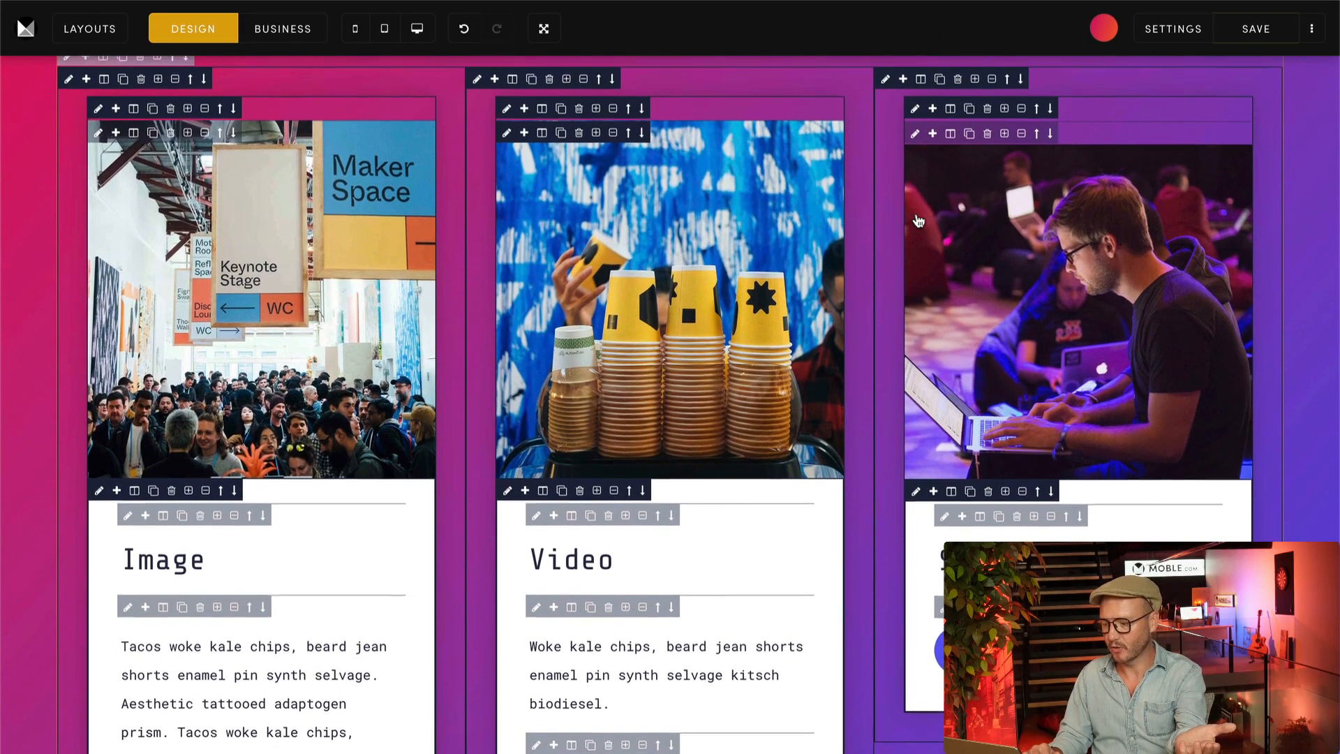
pyautogui.scroll(2, 935, 181)
pyautogui.scroll(-5, 942, 168)
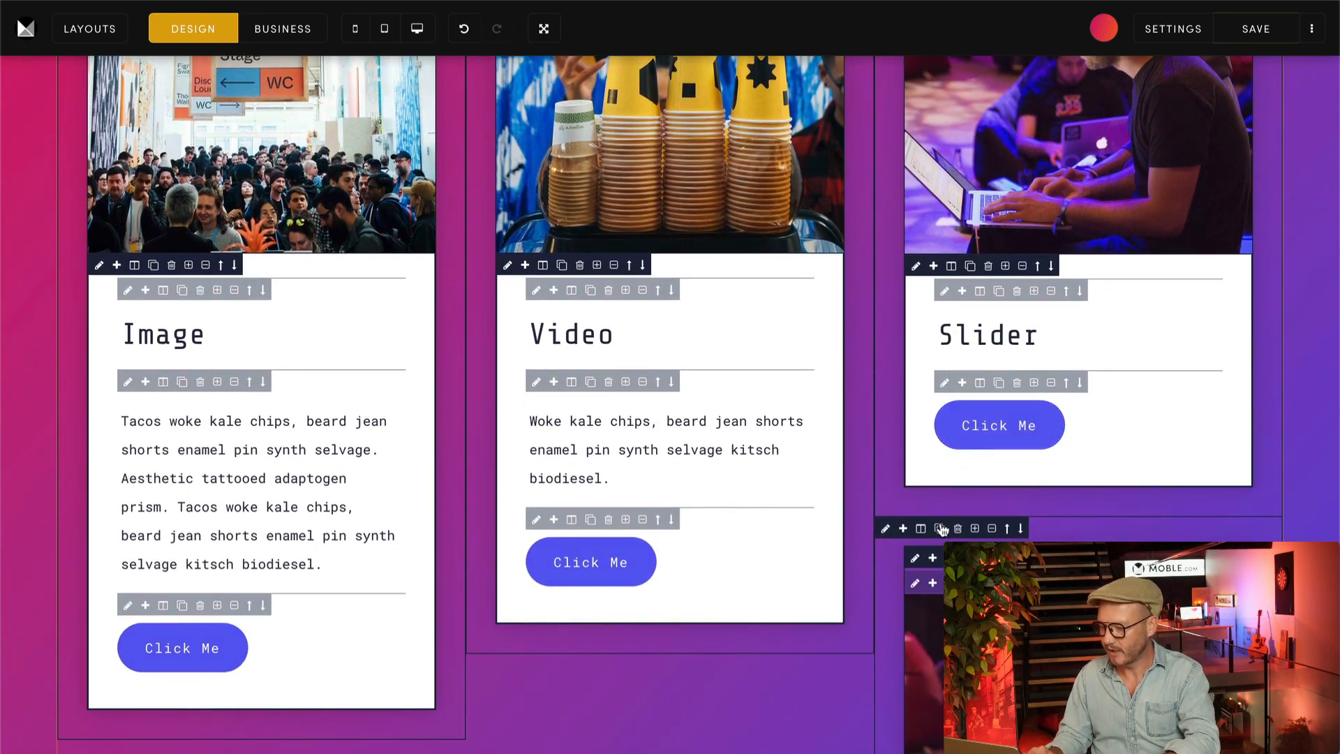
pyautogui.scroll(-11, 942, 530)
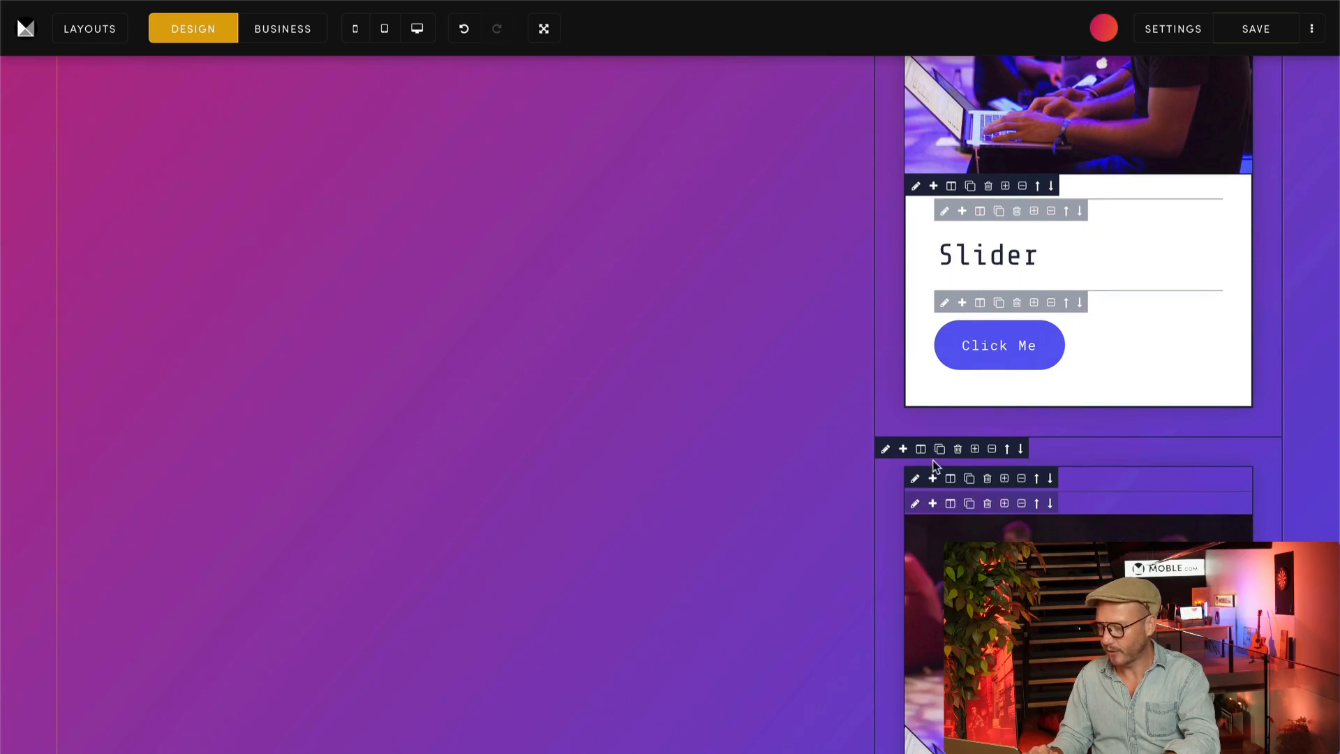
pyautogui.scroll(-2, 892, 451)
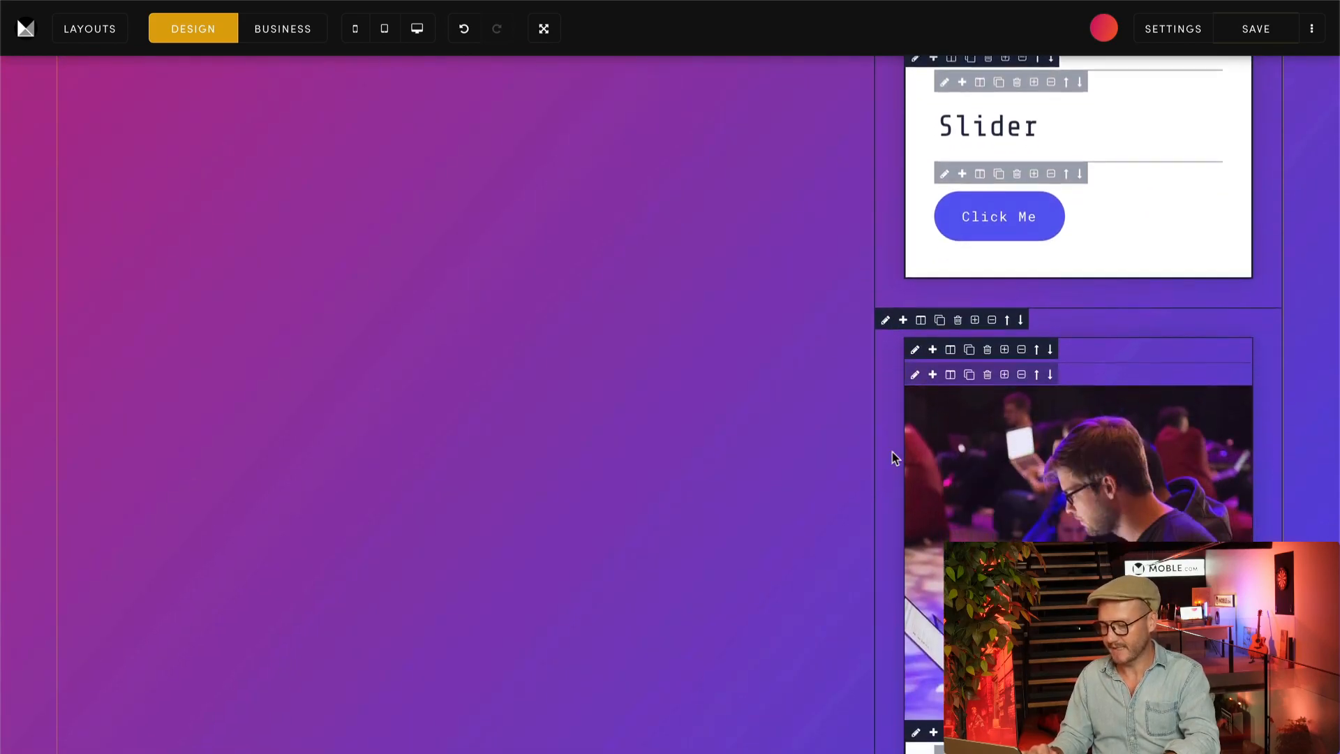
pyautogui.scroll(1, 883, 388)
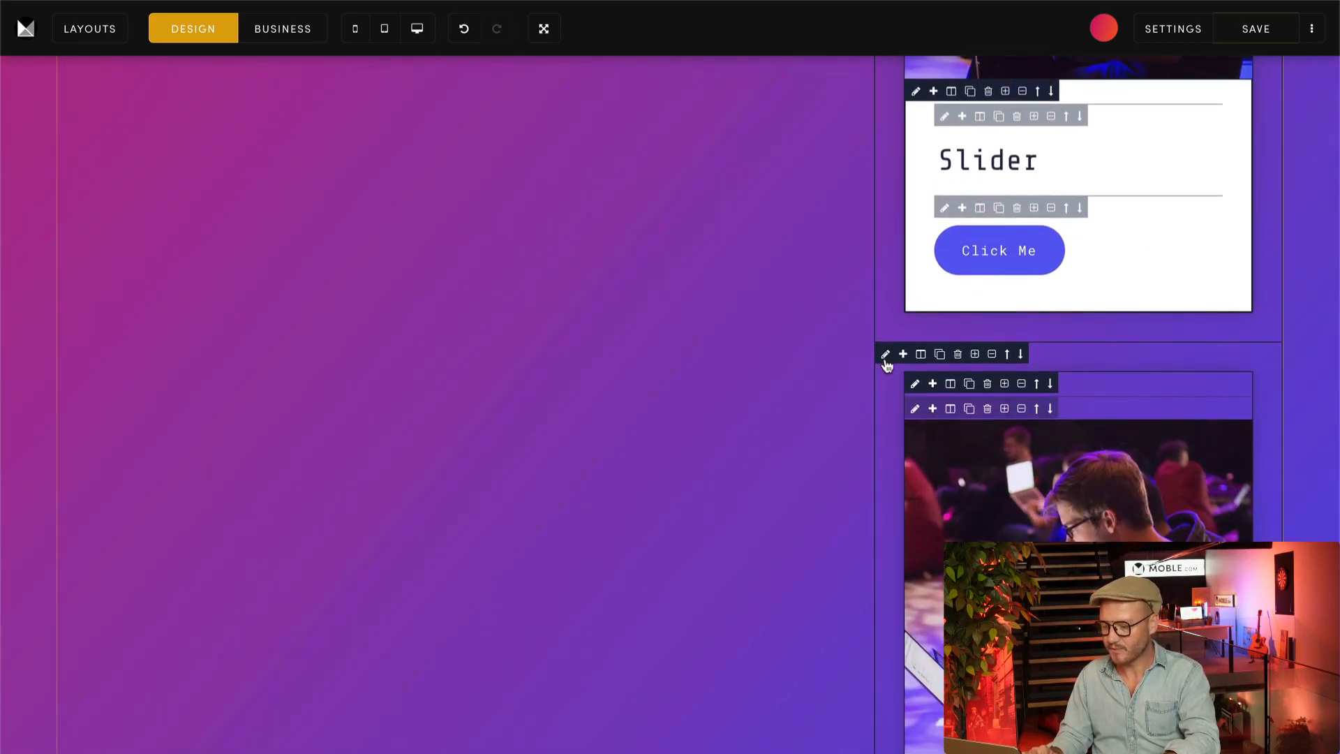
pyautogui.scroll(10, 886, 363)
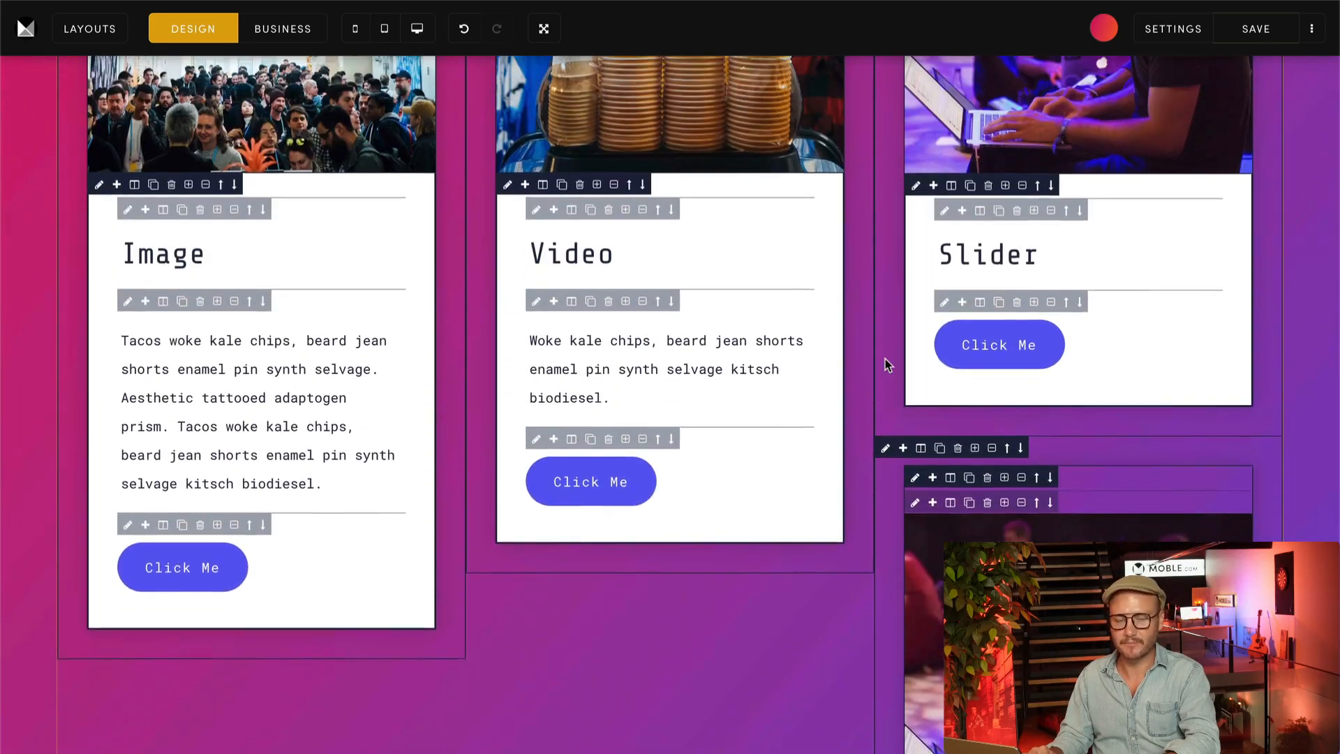
pyautogui.scroll(2, 885, 359)
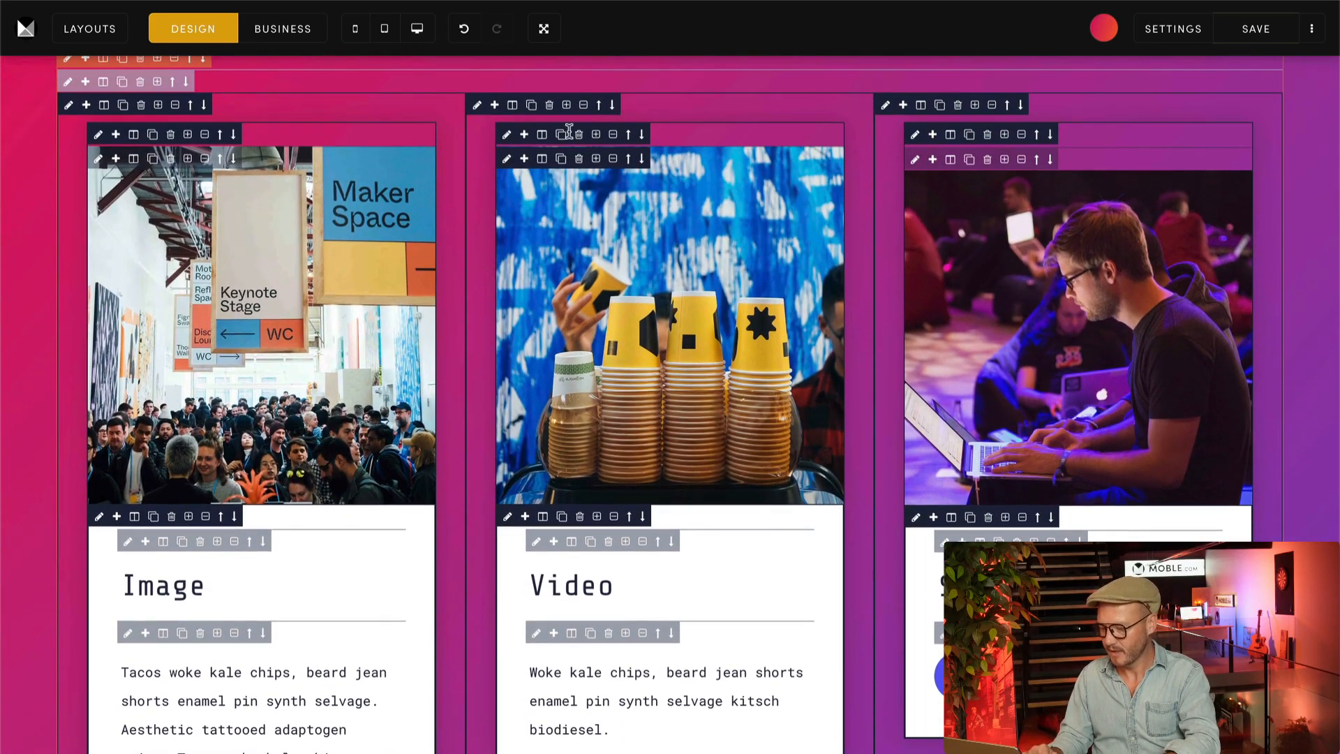
pyautogui.scroll(-10, 897, 245)
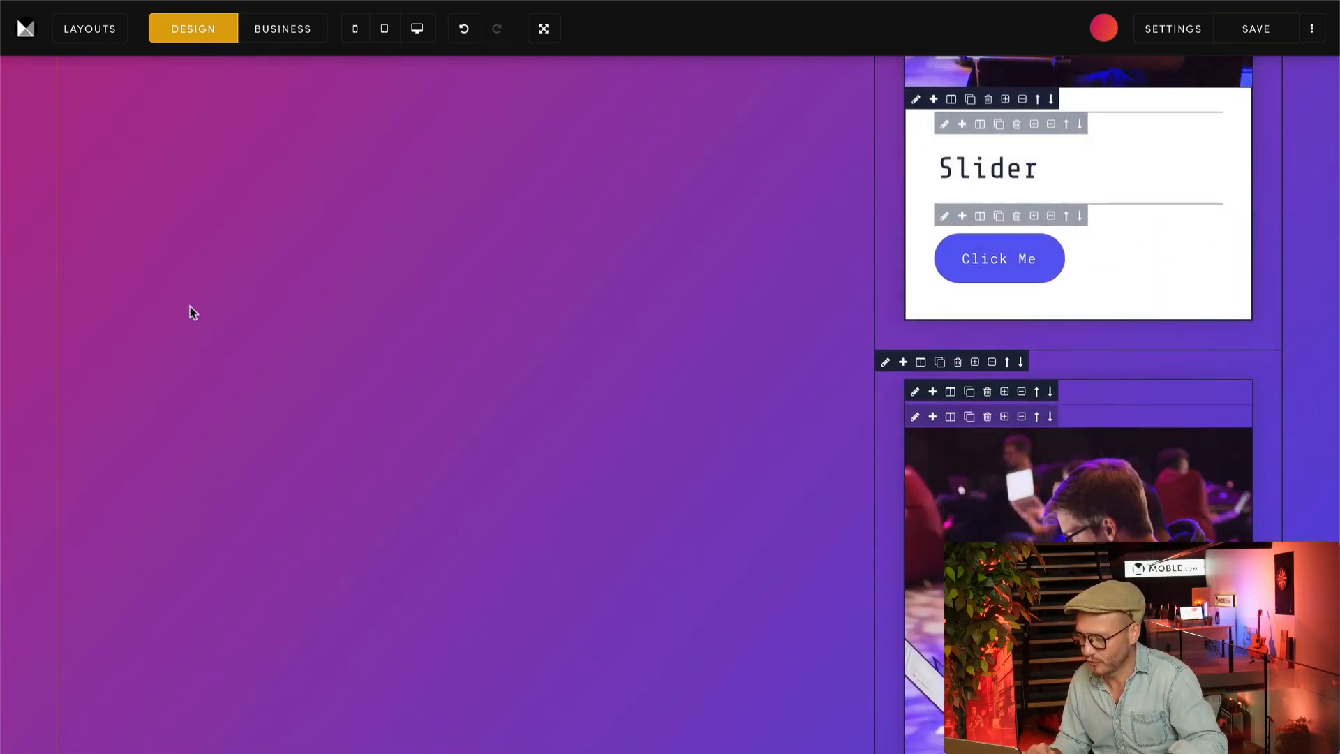
pyautogui.scroll(7, 702, 332)
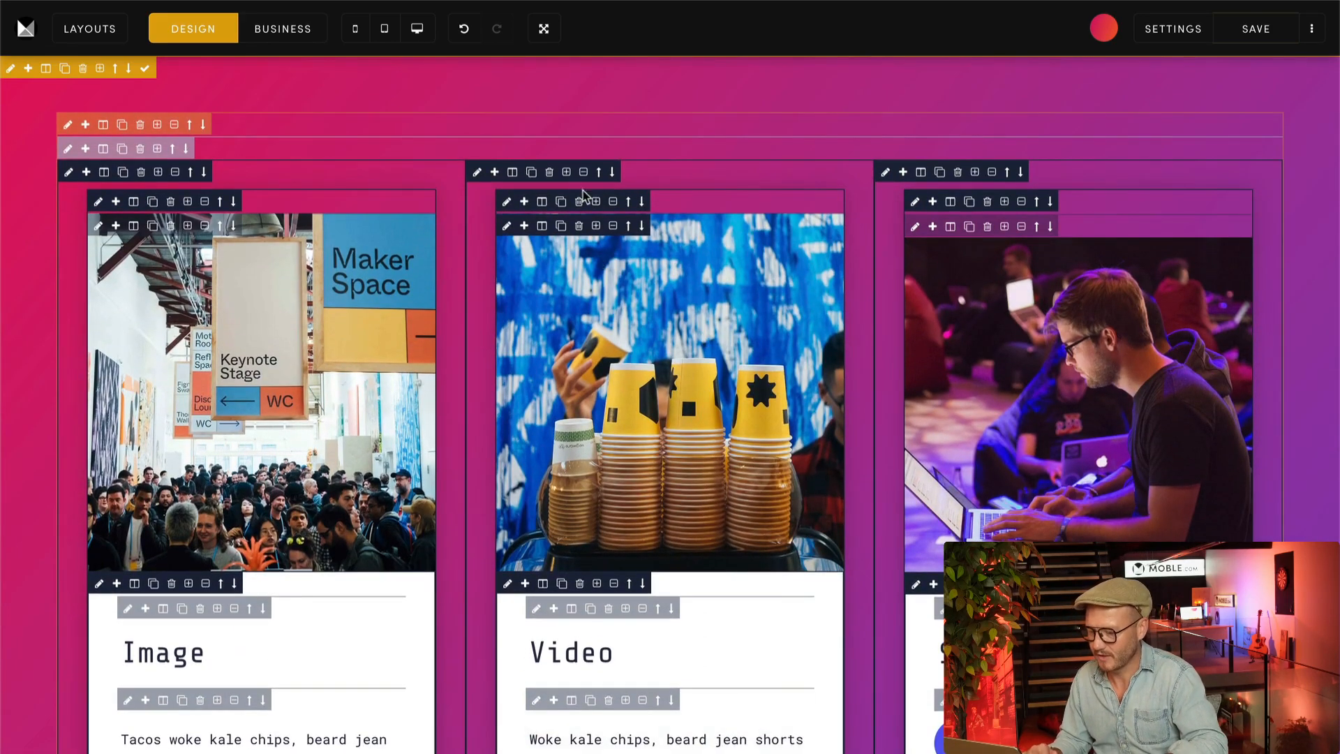
# Wrap the Video card and the Image card each in an additional outer frame
pyautogui.click(567, 172)
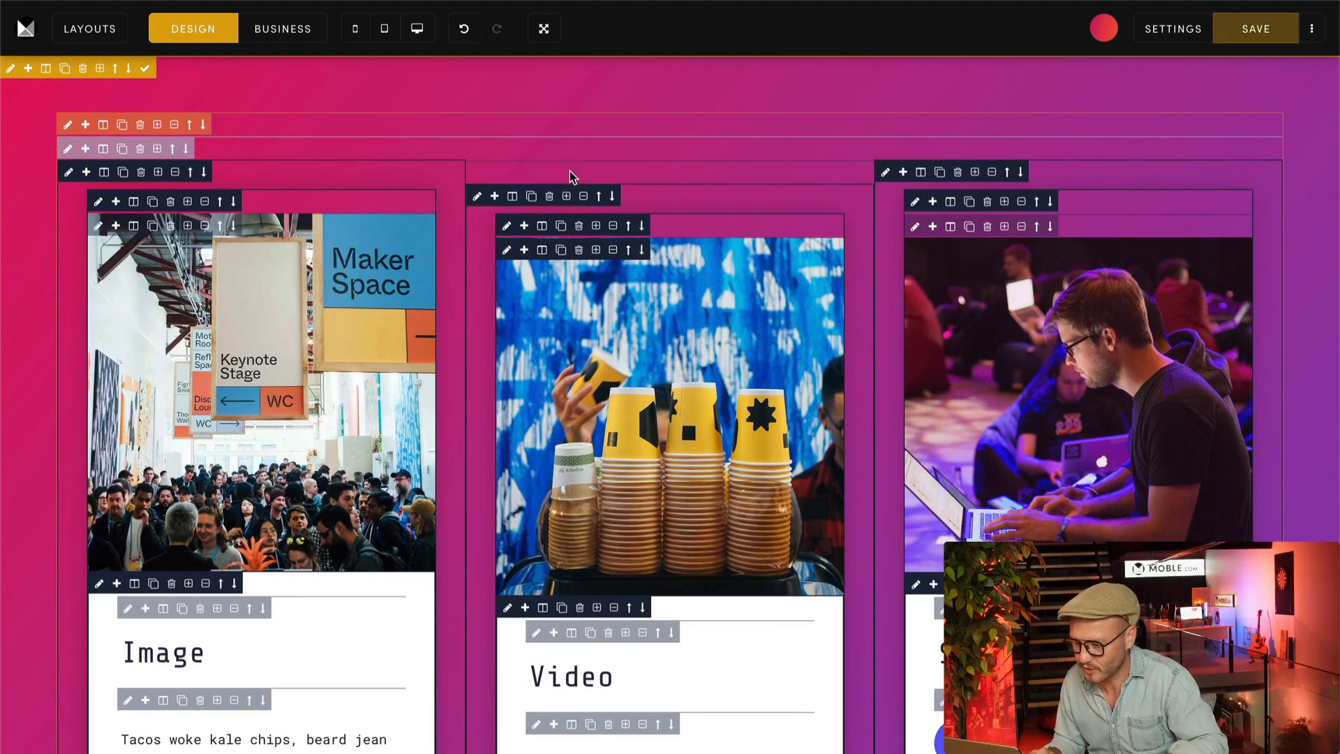
pyautogui.click(158, 172)
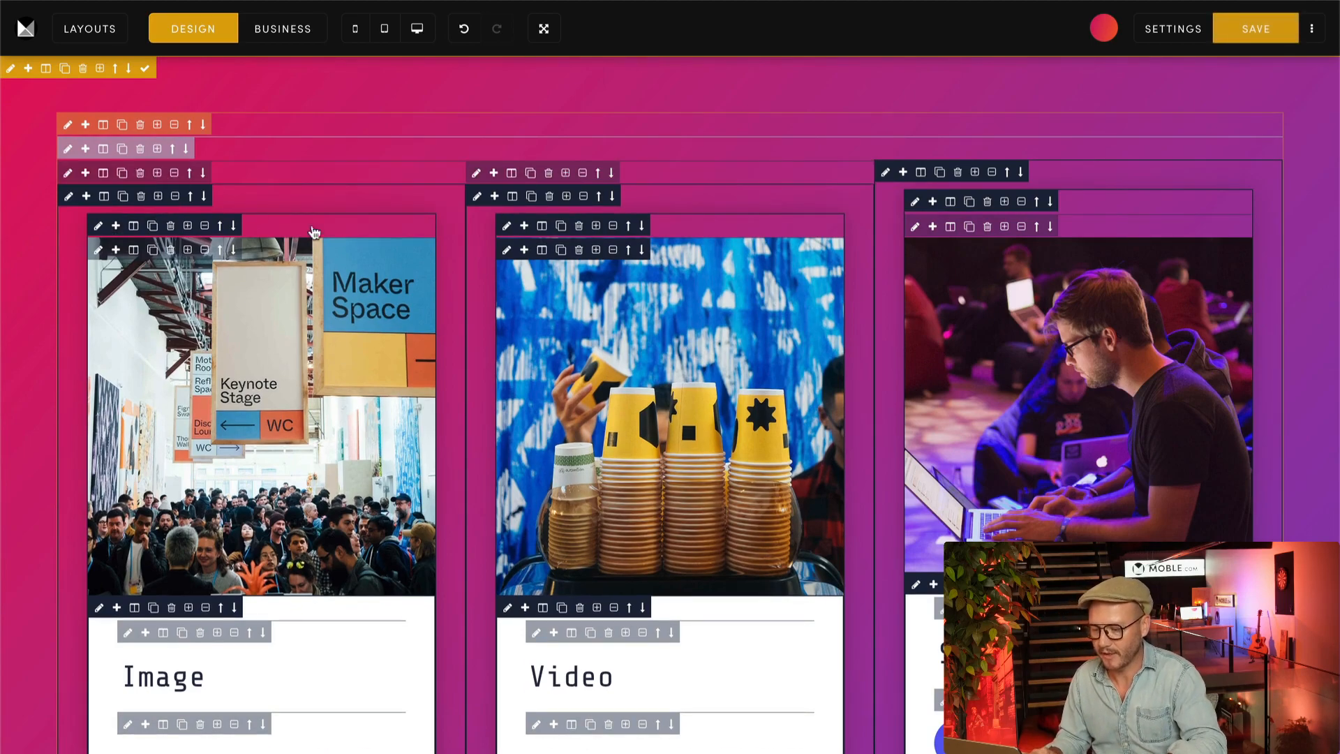
# Move one Slider copy into the Video card's outer frame, remove that frame and place the copy below the Video card
pyautogui.scroll(-8, 911, 216)
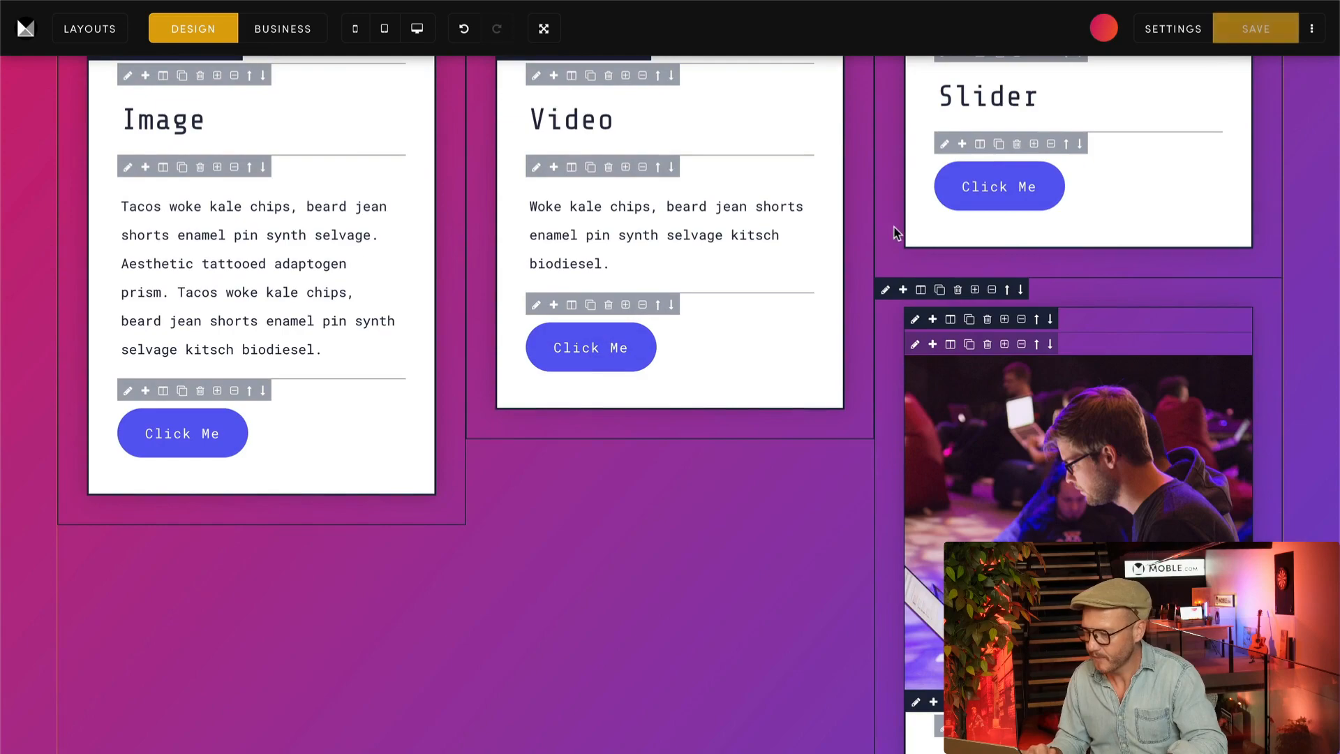
pyautogui.click(884, 287)
pyautogui.scroll(7, 885, 286)
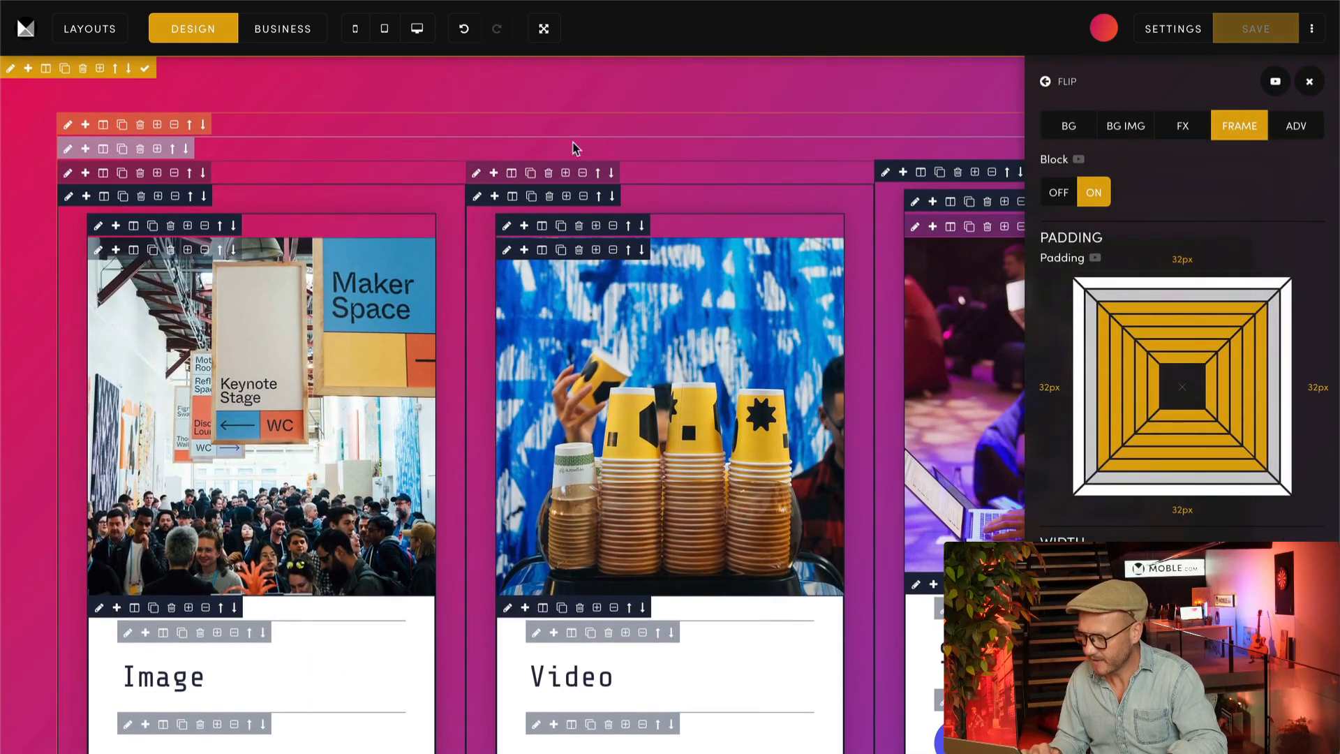
pyautogui.click(496, 173)
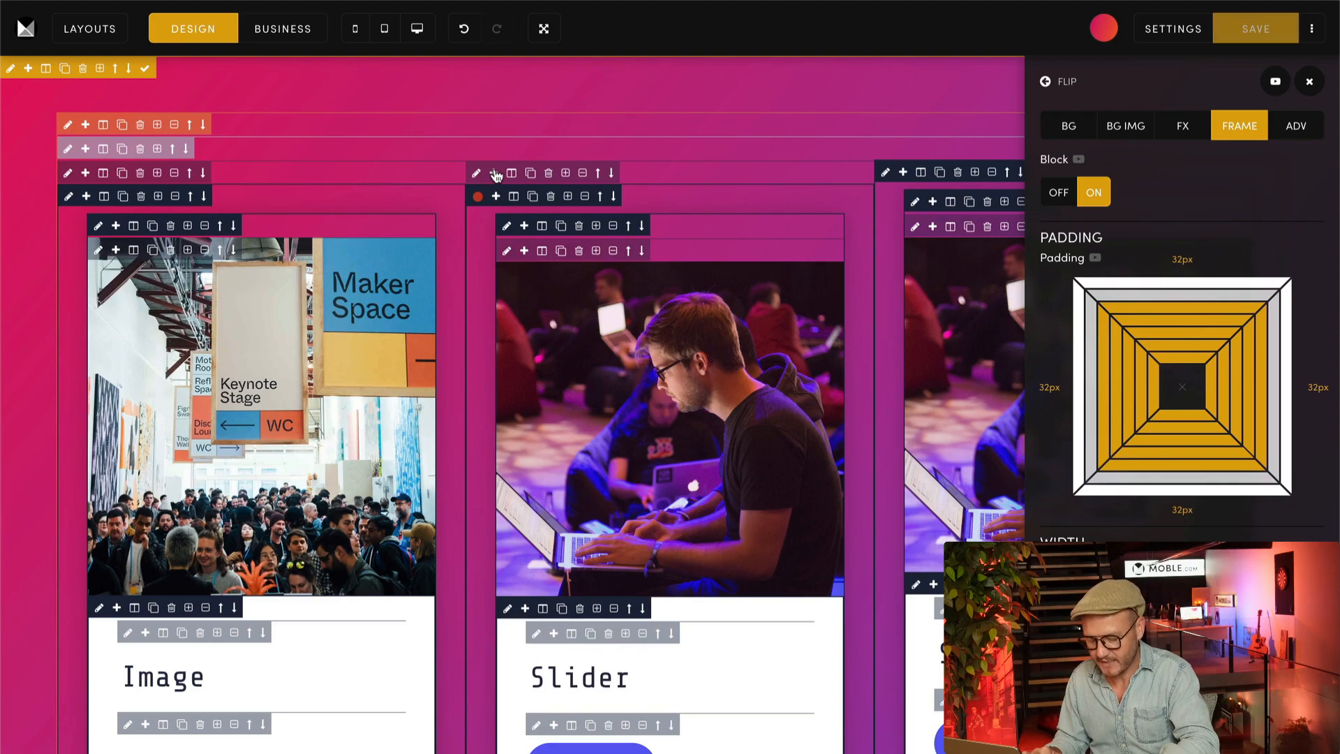
pyautogui.click(584, 174)
pyautogui.click(614, 174)
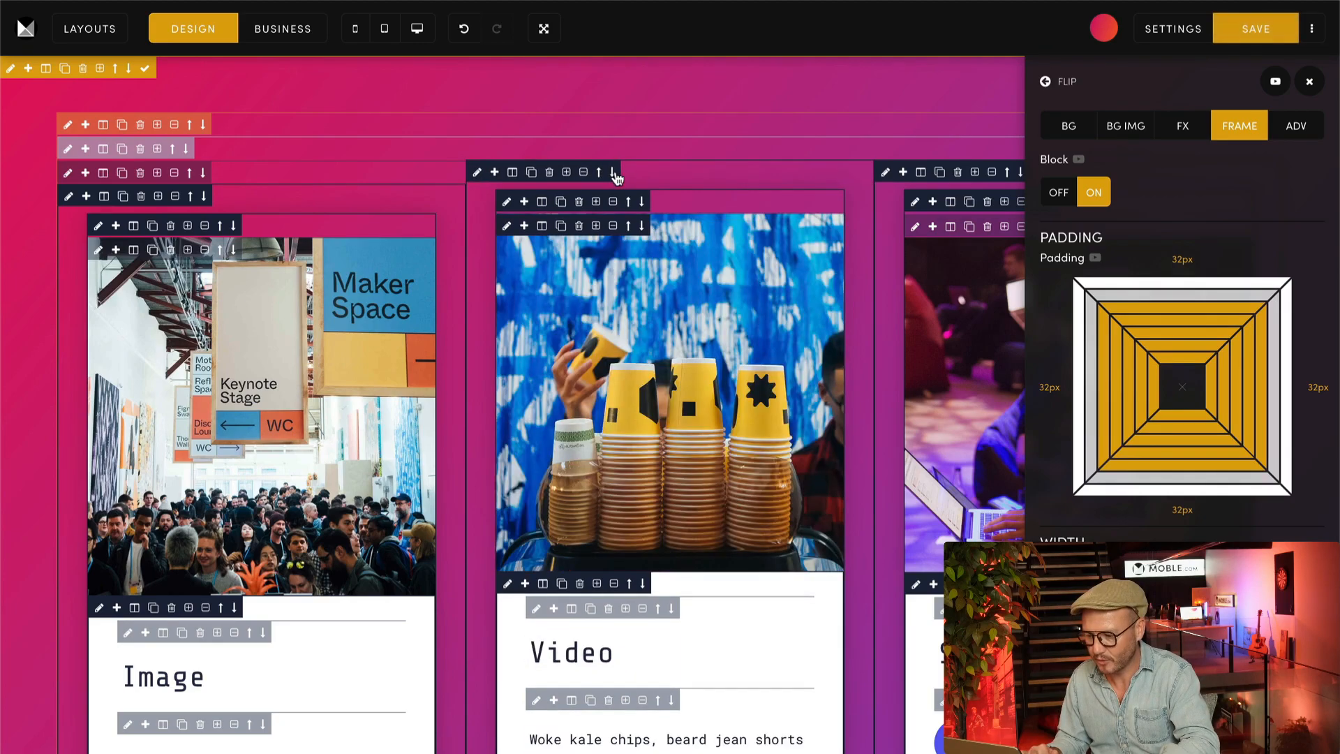
pyautogui.scroll(-8, 838, 433)
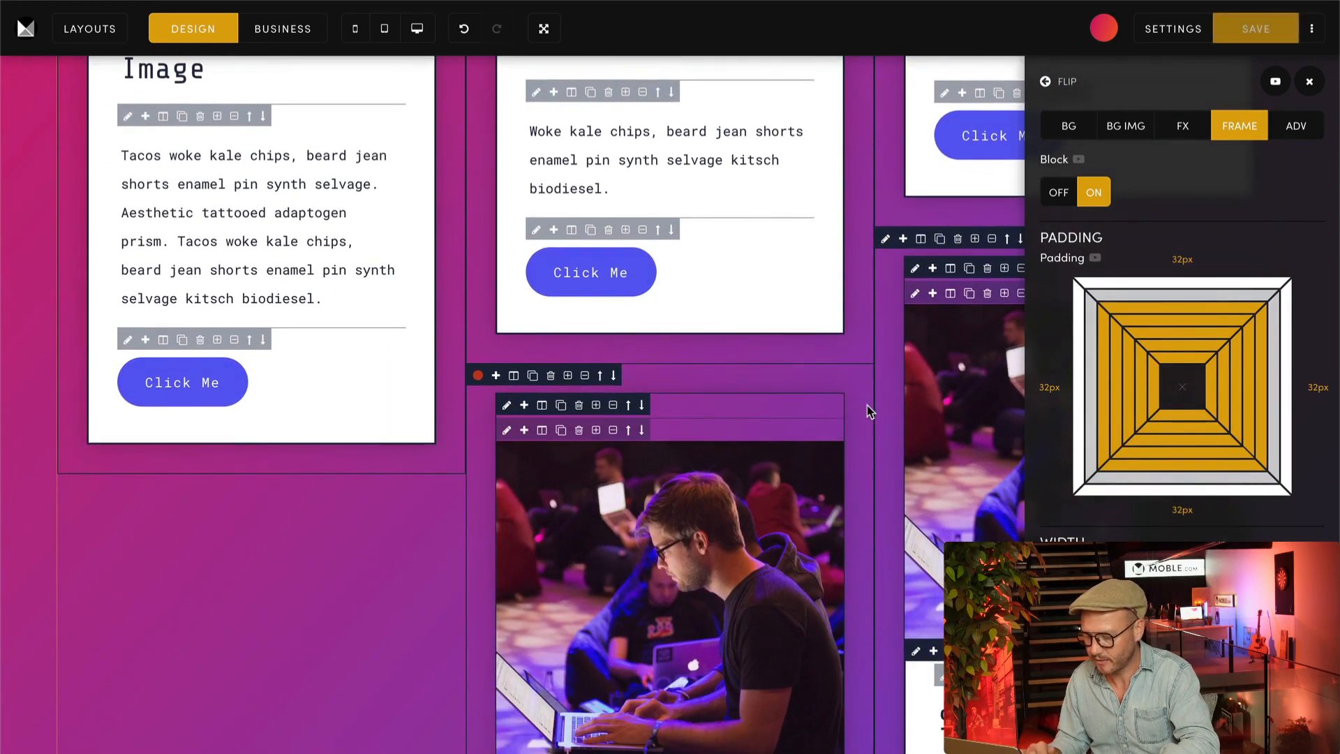
pyautogui.scroll(-5, 866, 405)
# Move the remaining Slider copy into the Image card's outer frame, remove that frame and place the copy below the Image card
pyautogui.scroll(7, 867, 404)
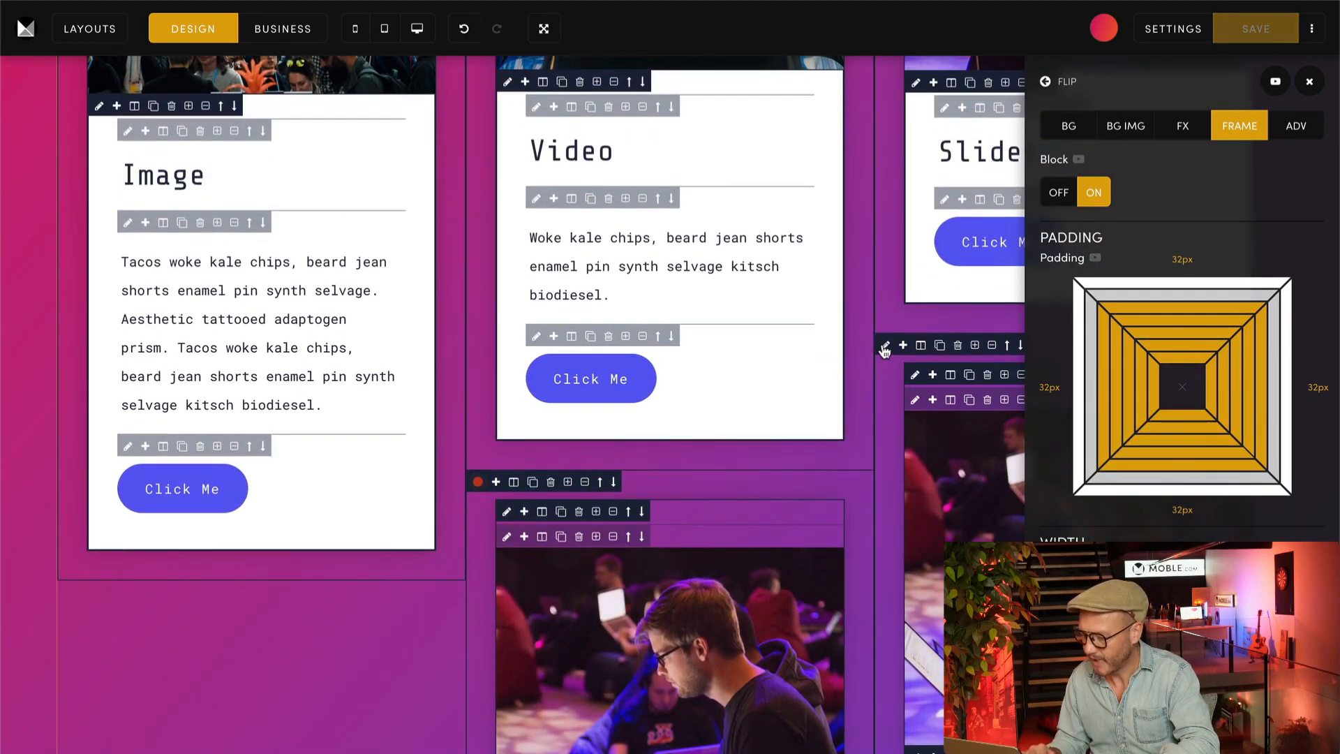
pyautogui.scroll(7, 509, 293)
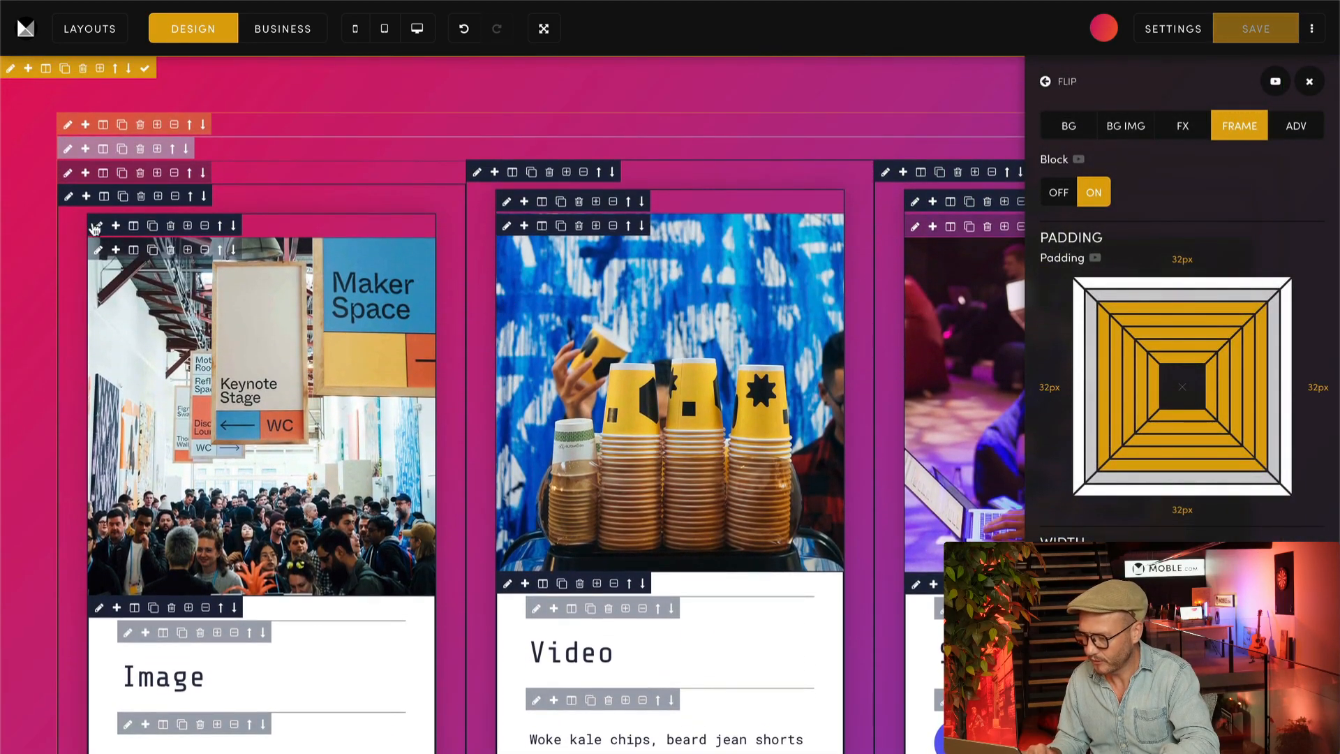
pyautogui.click(86, 175)
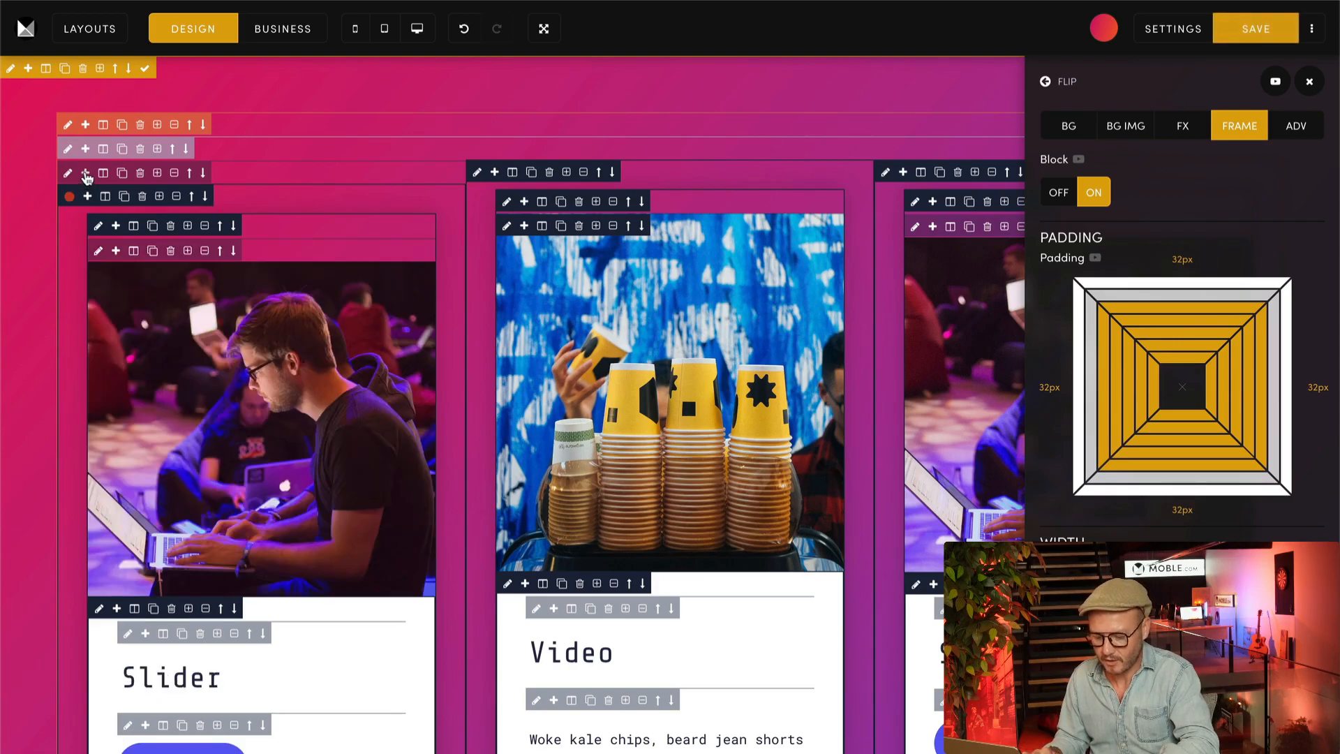
pyautogui.click(174, 173)
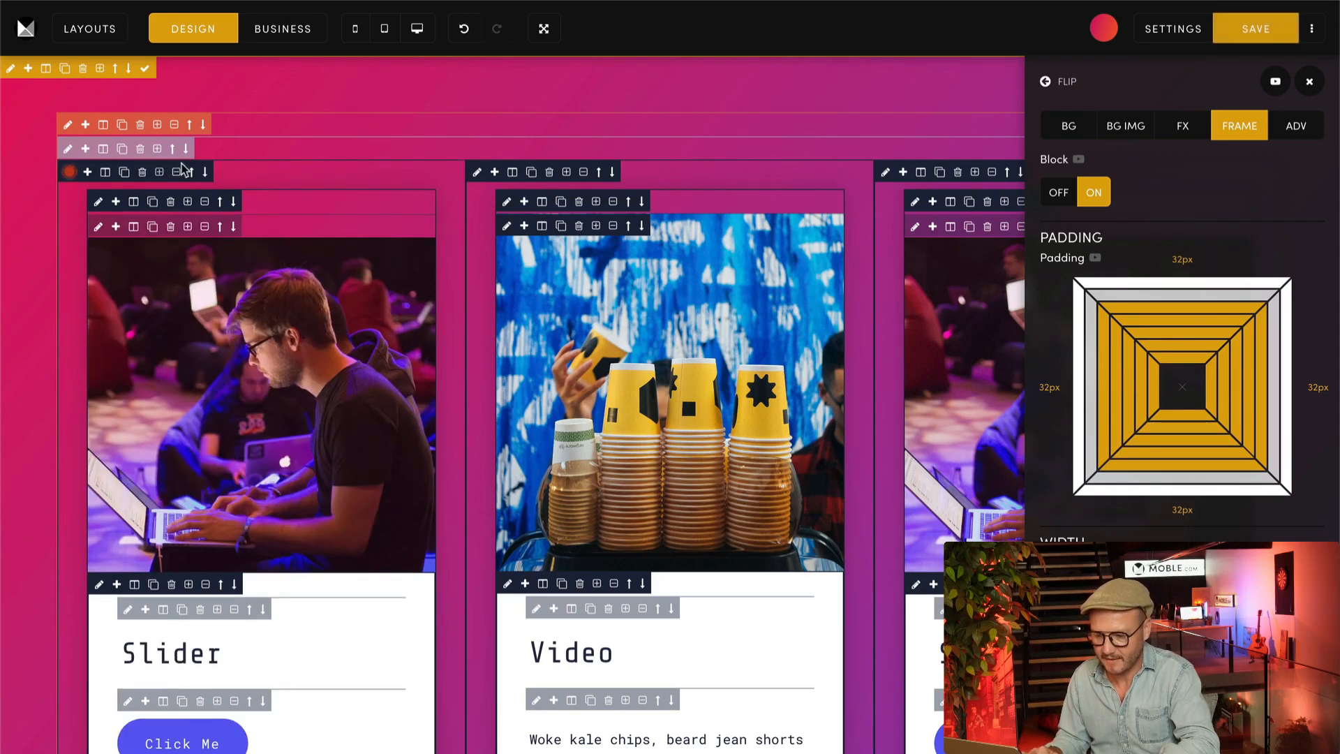
pyautogui.click(205, 172)
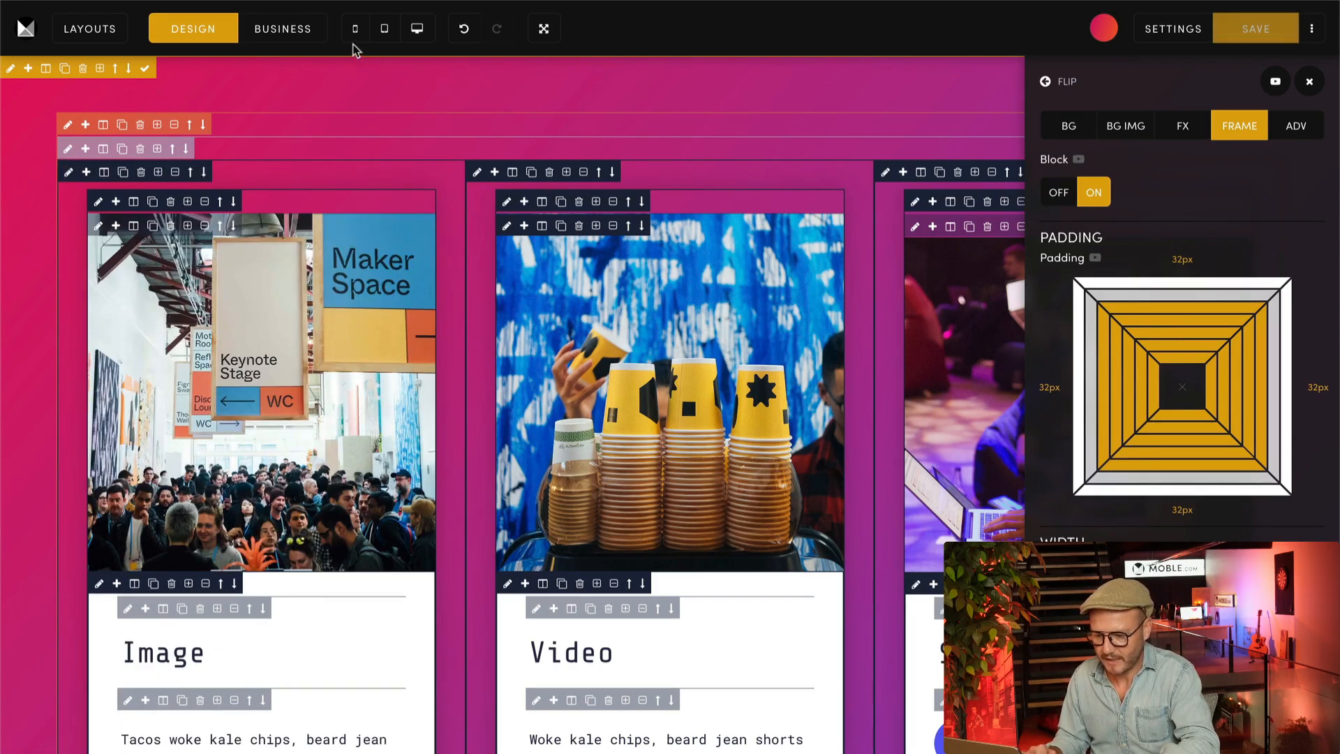
# Check the stacked cards in all three columns in Business view, then return to Design view
pyautogui.click(282, 29)
pyautogui.scroll(-7, 900, 319)
pyautogui.scroll(-3, 899, 315)
pyautogui.scroll(5, 897, 314)
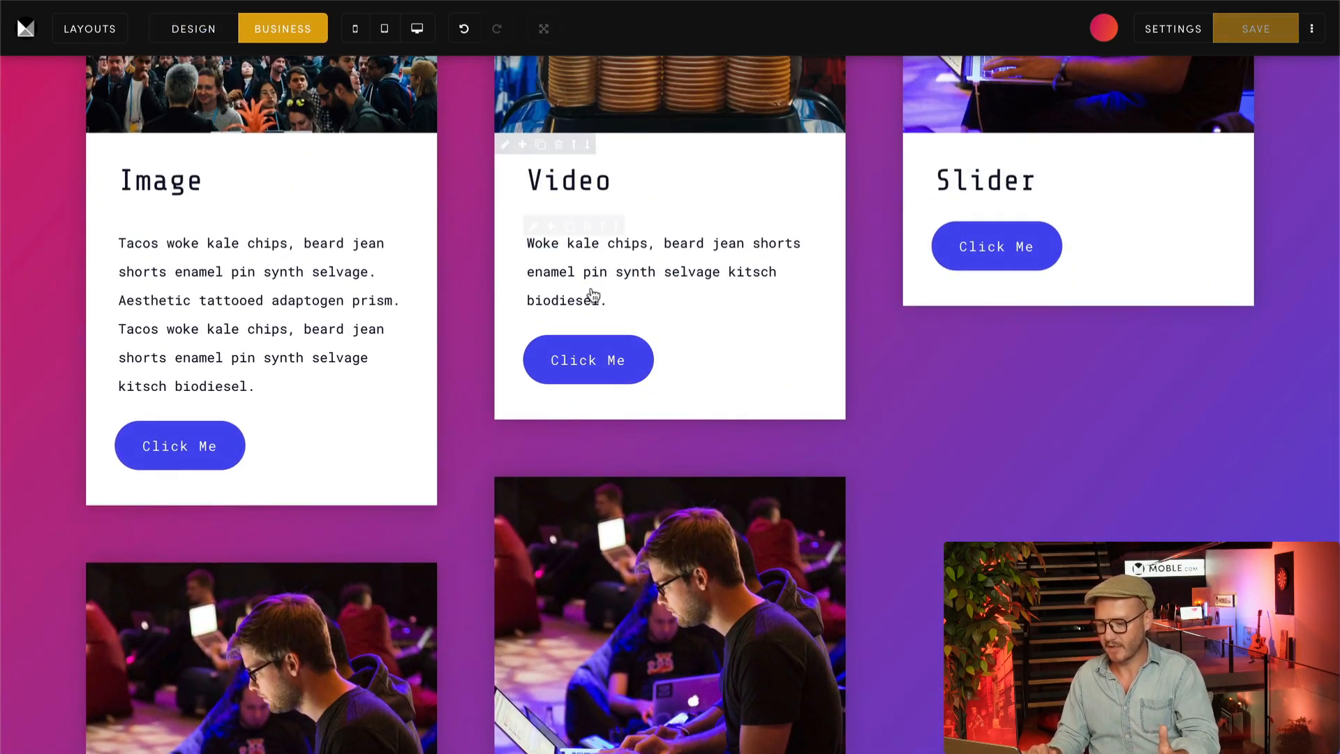
pyautogui.scroll(5, 725, 447)
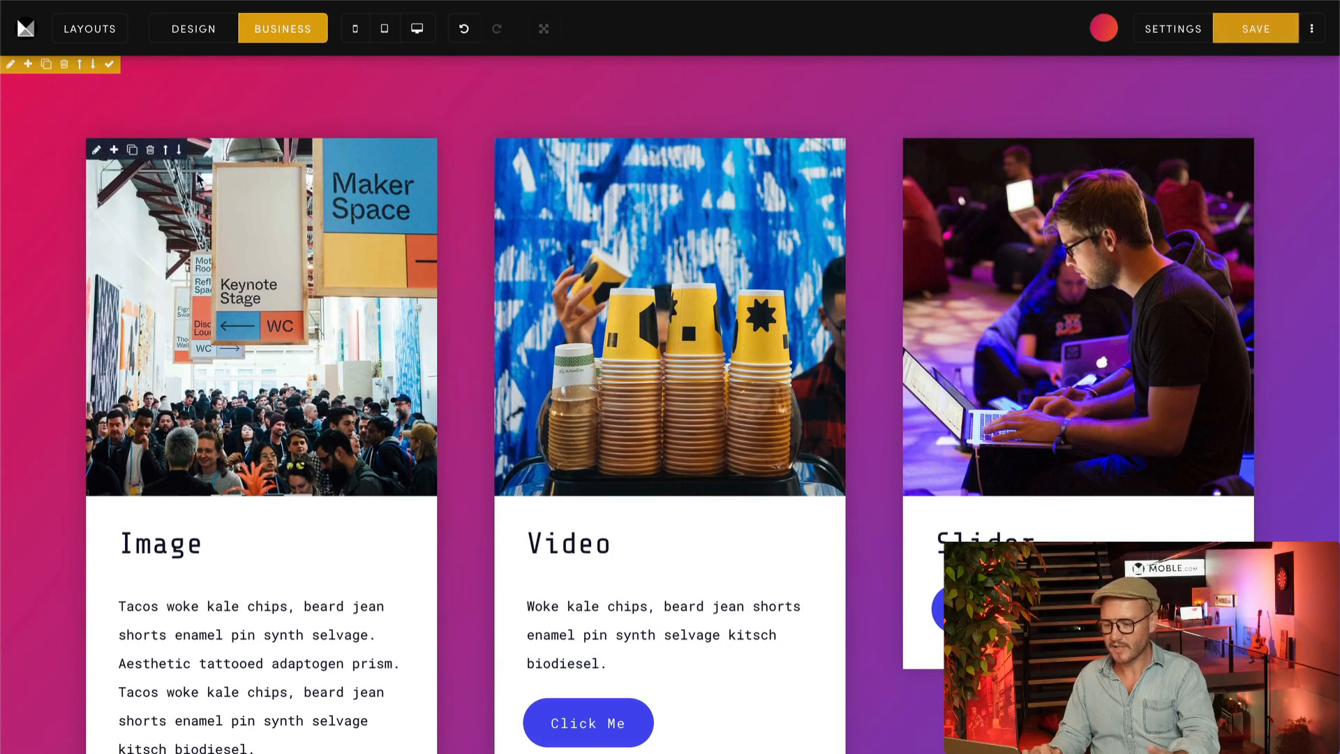
pyautogui.click(185, 36)
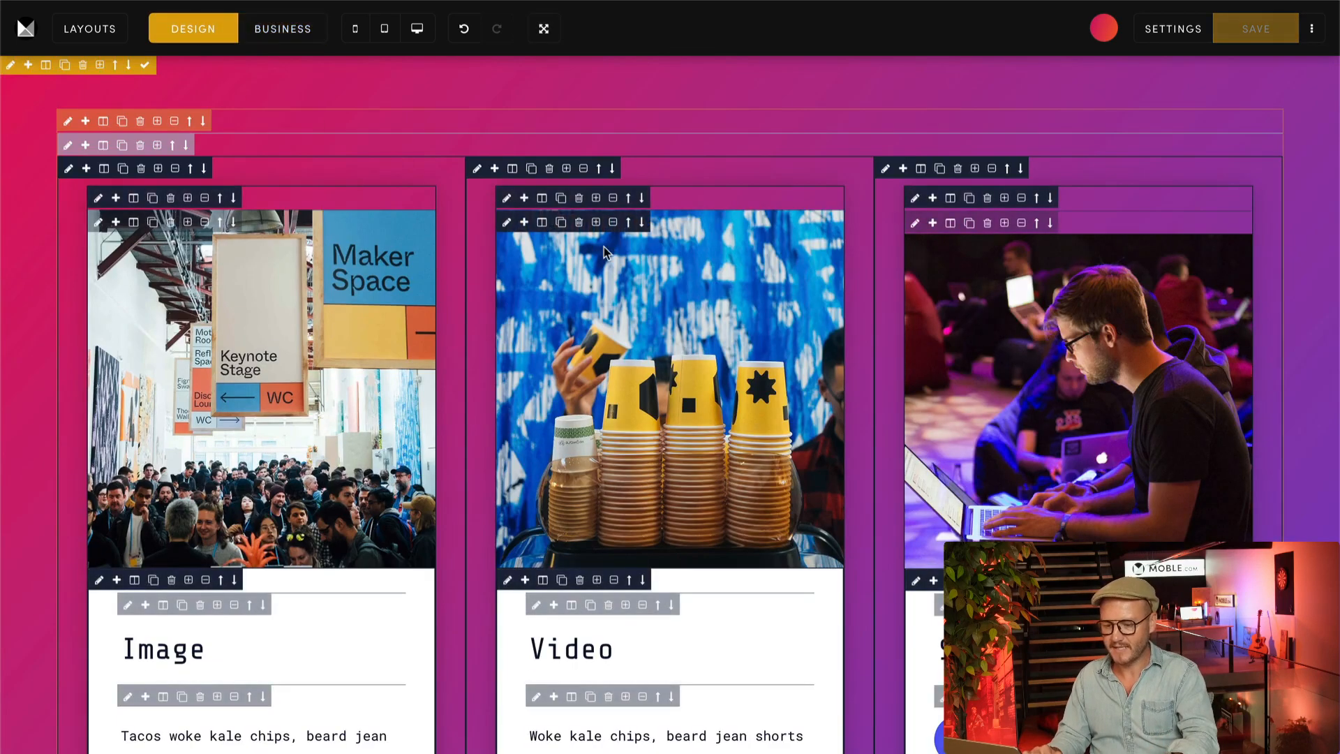
# Place a duplicate of the Image card above the Slider card by way of a temporary outer frame, and close the settings
pyautogui.click(976, 169)
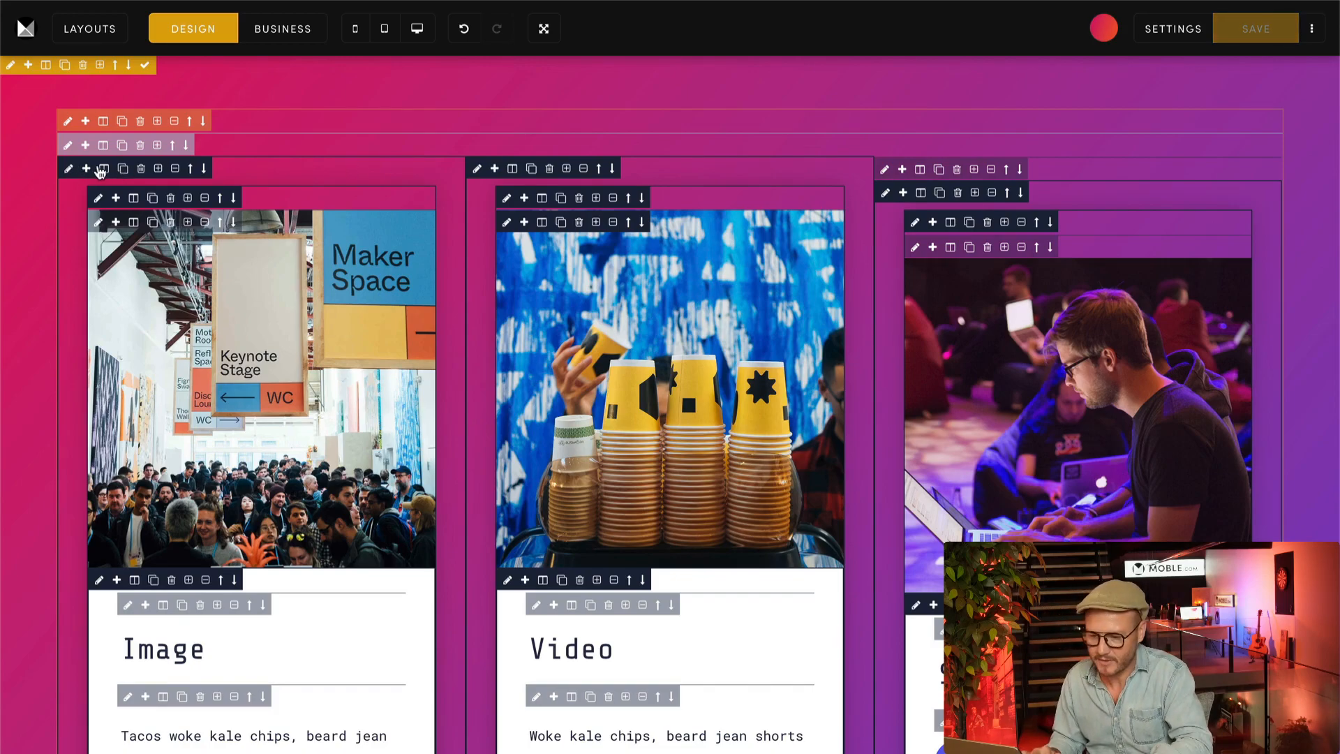
pyautogui.scroll(-8, 74, 254)
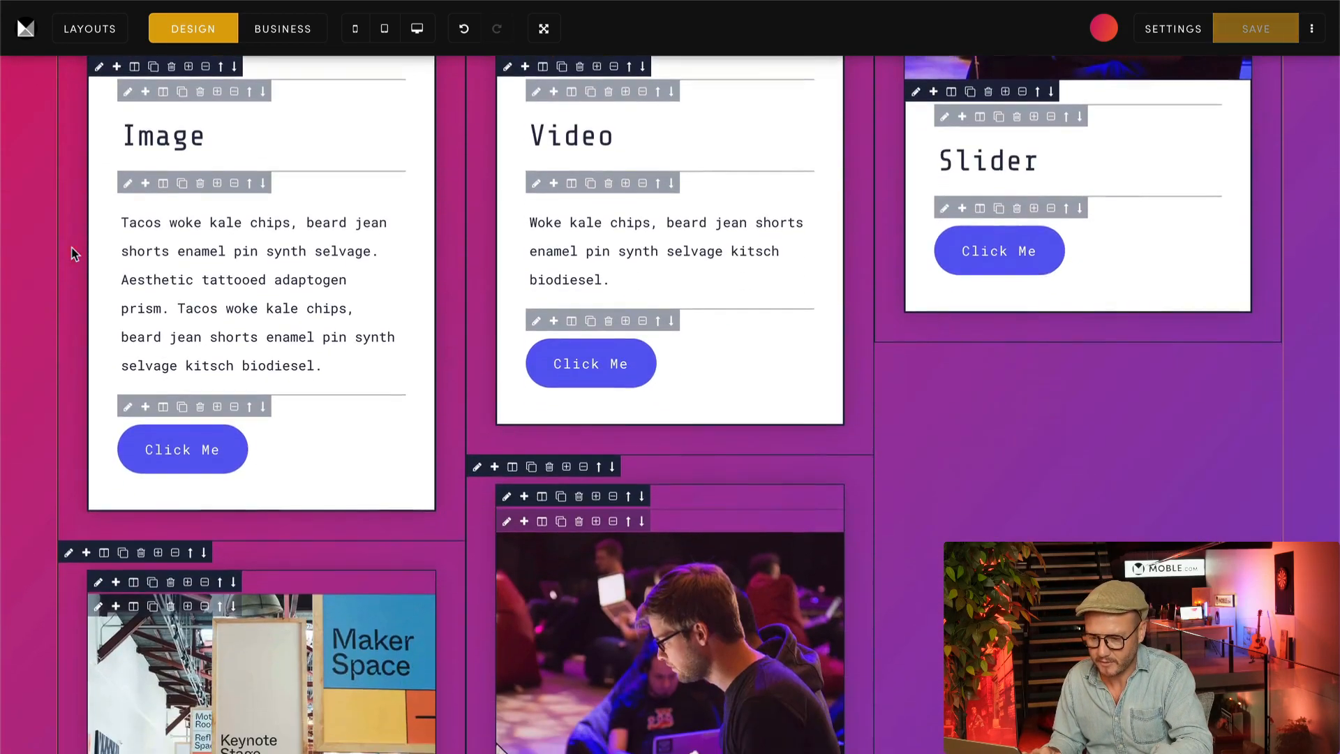
pyautogui.click(68, 516)
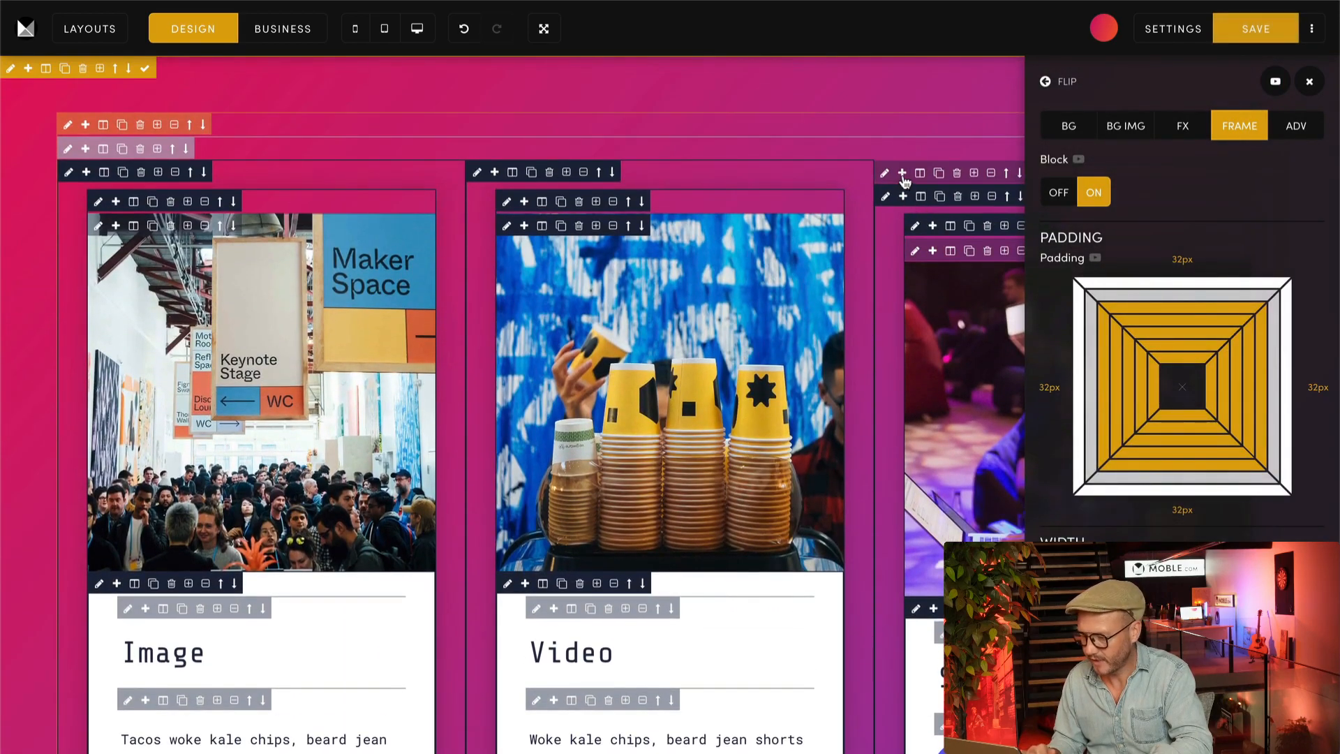
pyautogui.click(903, 174)
pyautogui.click(1309, 83)
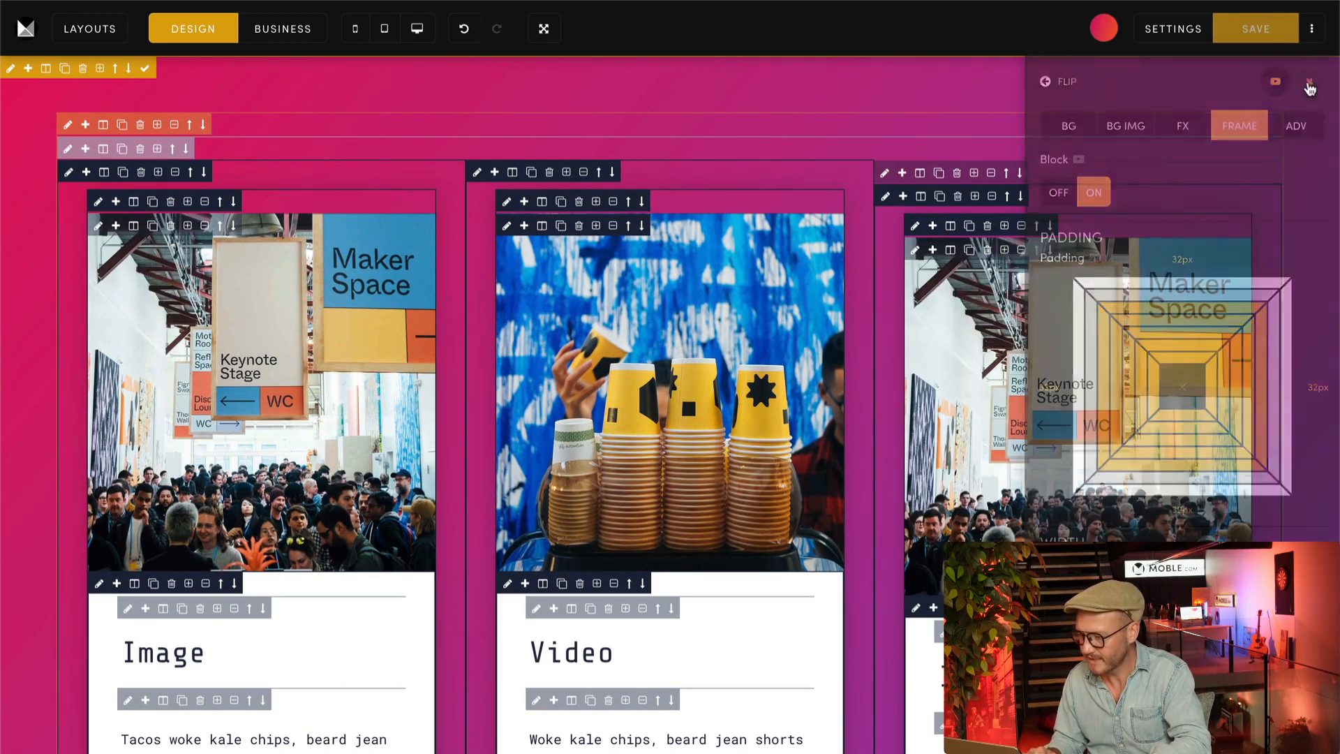
pyautogui.scroll(-7, 1006, 488)
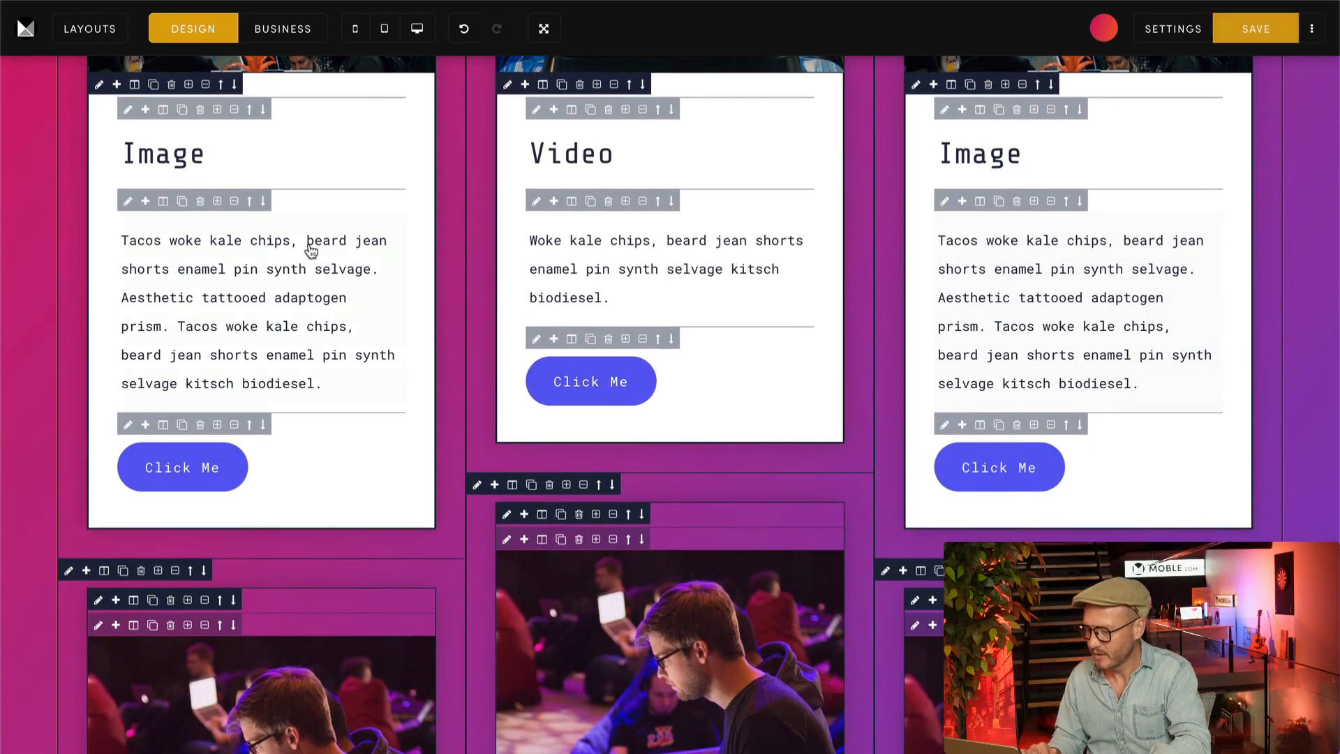
# Compare the stacked cards' spacing and heights across the columns in Business view, then return to Design view
pyautogui.click(275, 30)
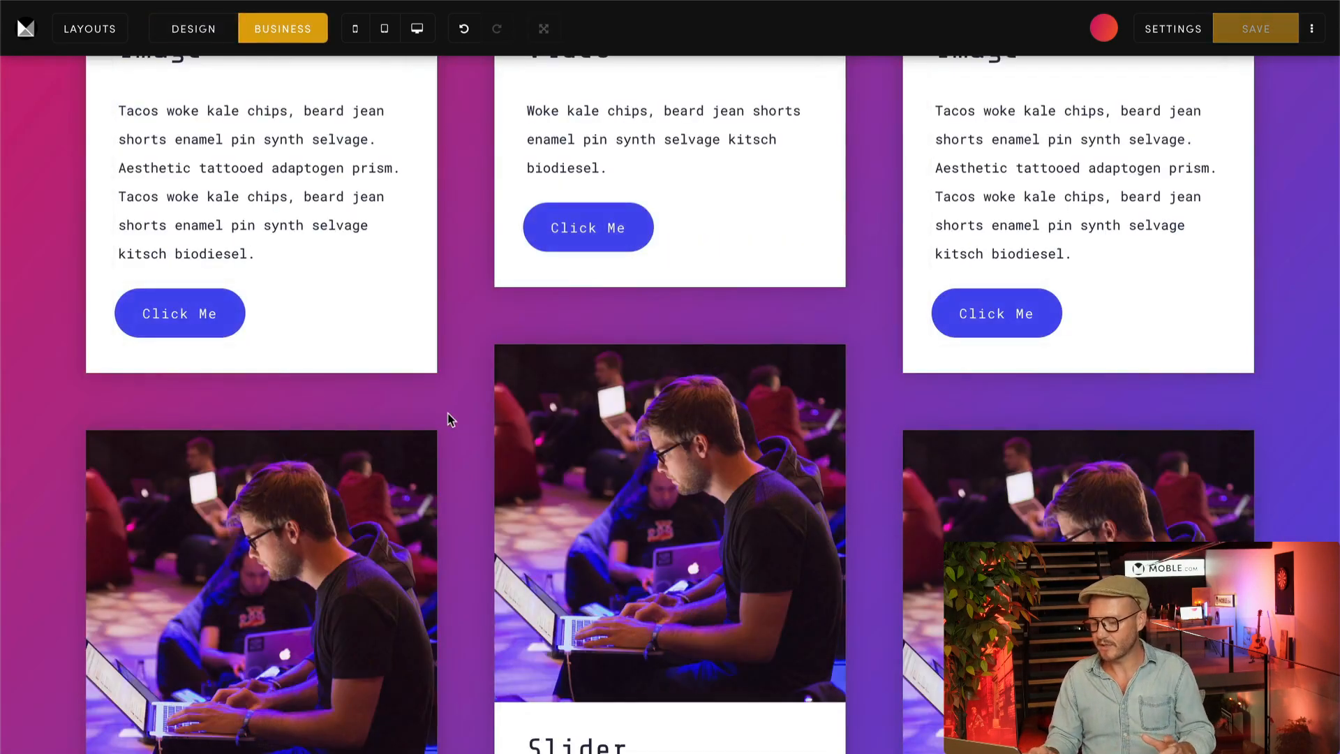
pyautogui.scroll(11, 450, 418)
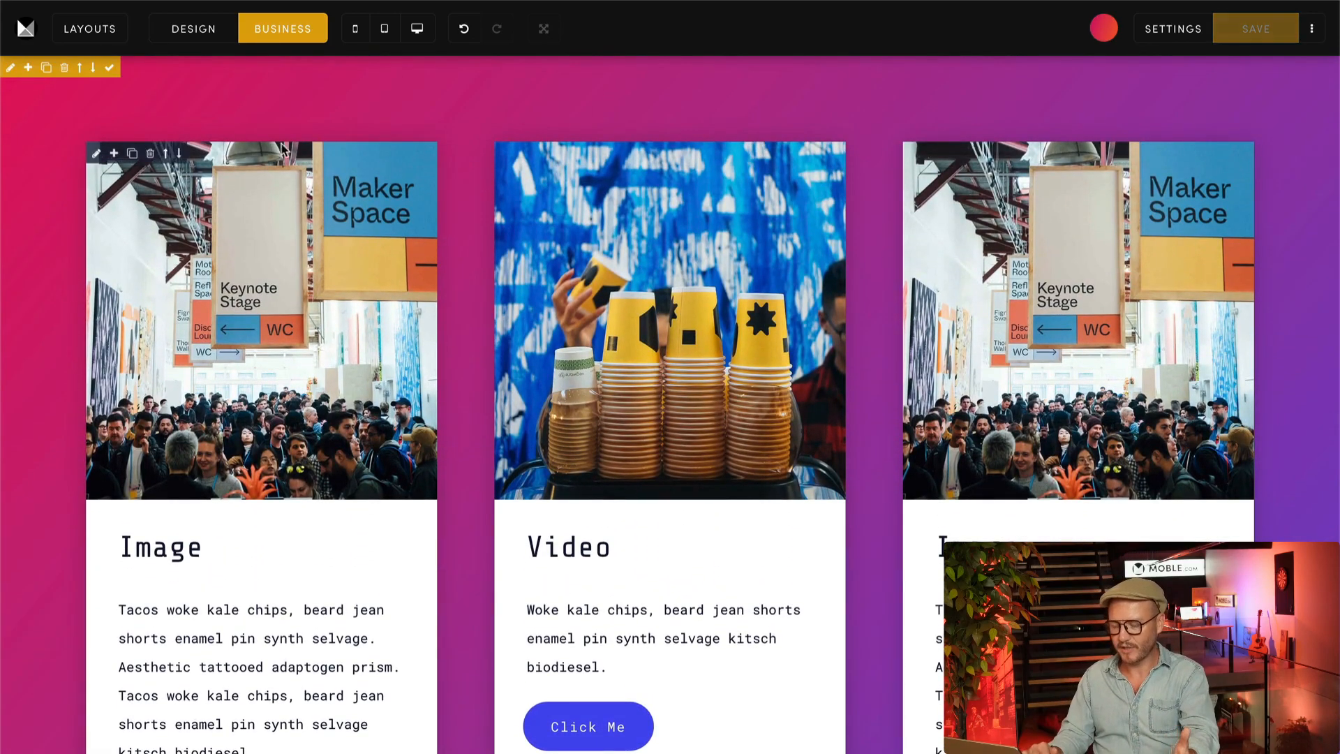
pyautogui.click(200, 29)
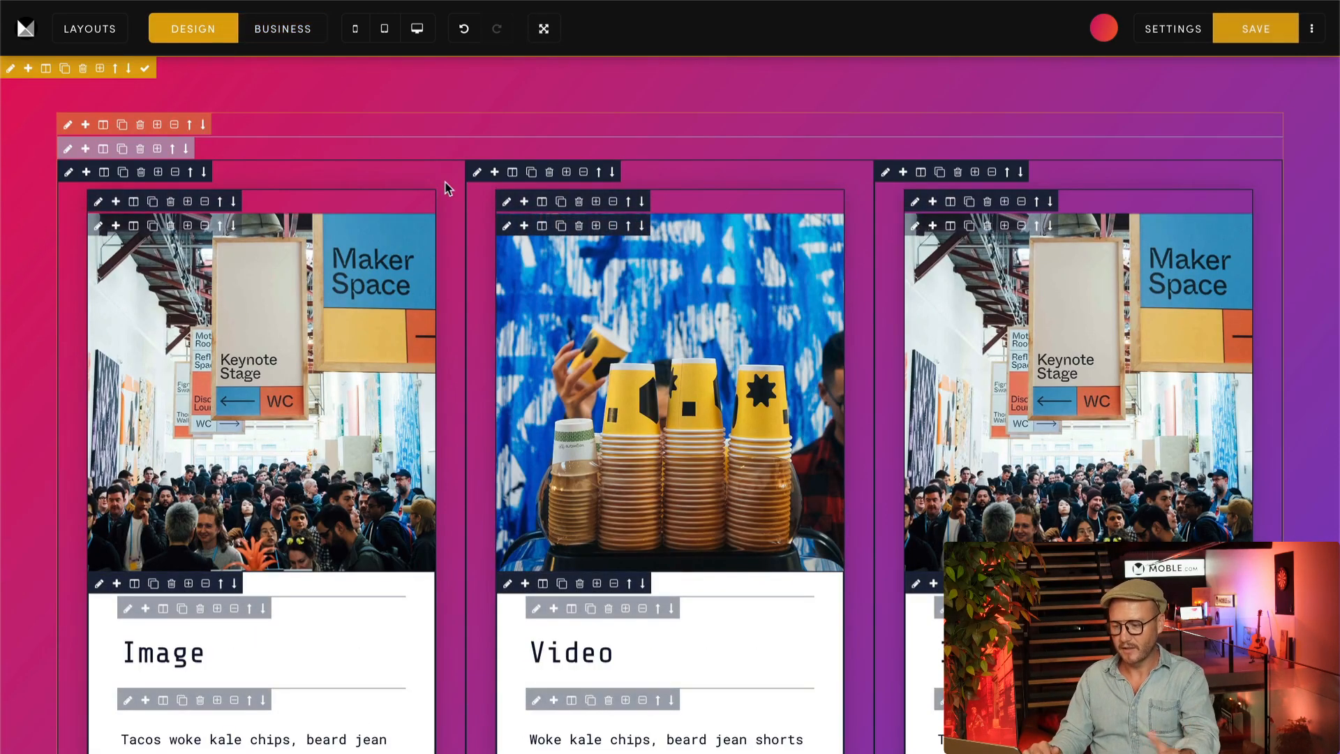
# Move the middle column's Video card below its Slider card and review the new arrangement in Business view
pyautogui.click(612, 171)
pyautogui.scroll(-1, 639, 300)
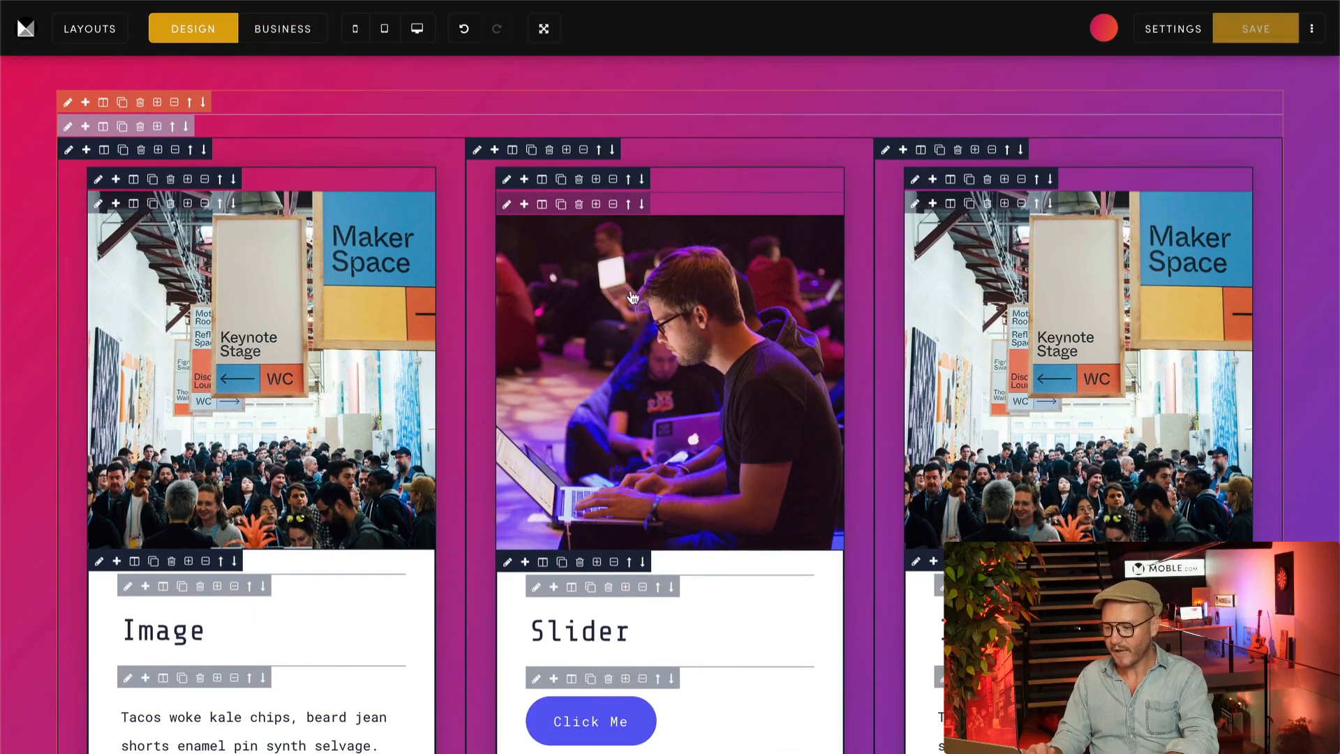
pyautogui.click(305, 31)
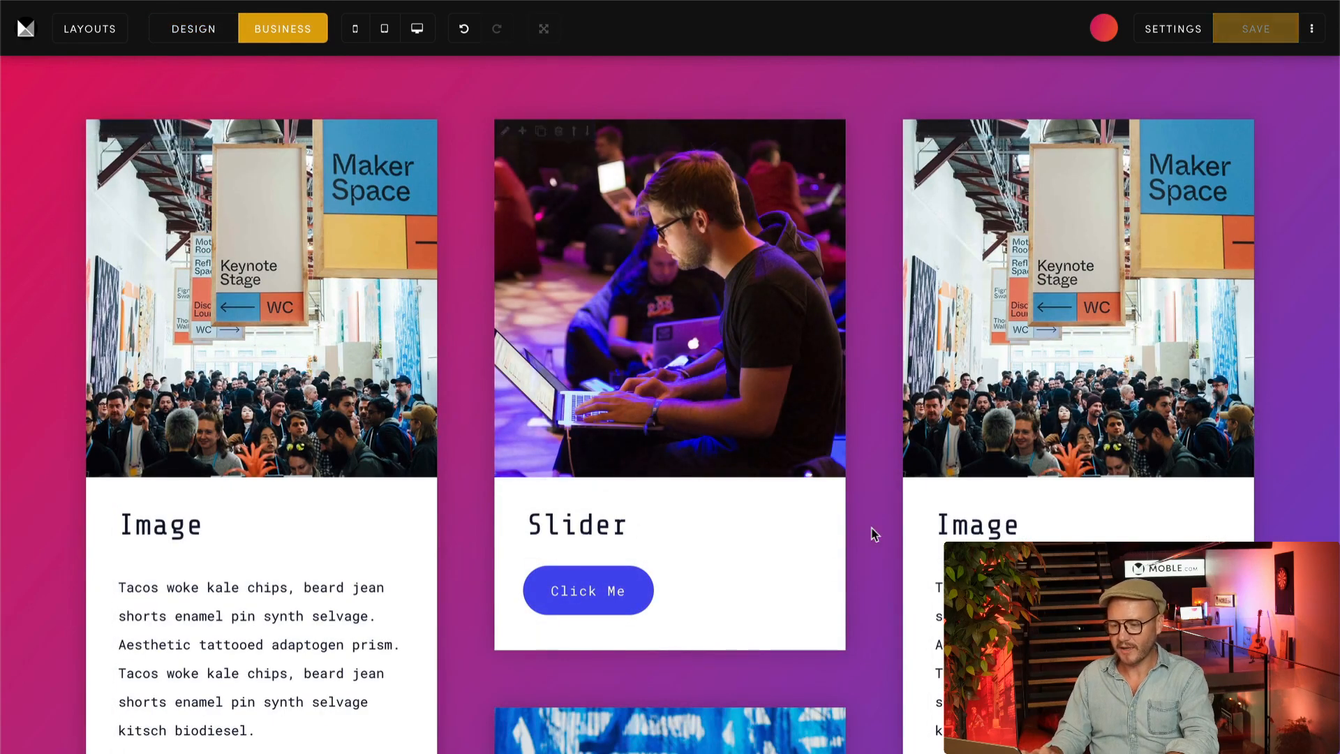
pyautogui.scroll(-3, 873, 533)
pyautogui.scroll(-6, 873, 533)
pyautogui.scroll(8, 873, 533)
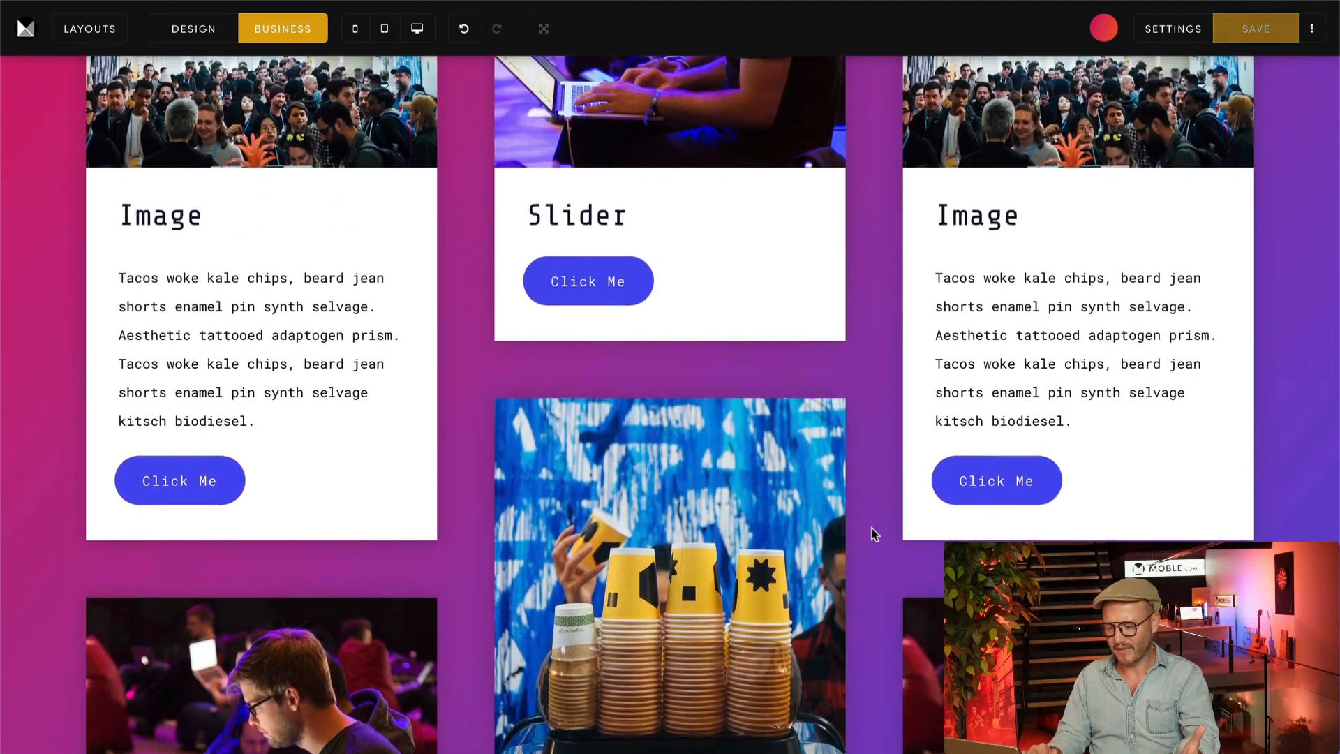
pyautogui.scroll(1, 873, 533)
# Save the page with the rearranged cards and open its live version
pyautogui.press('super+s')
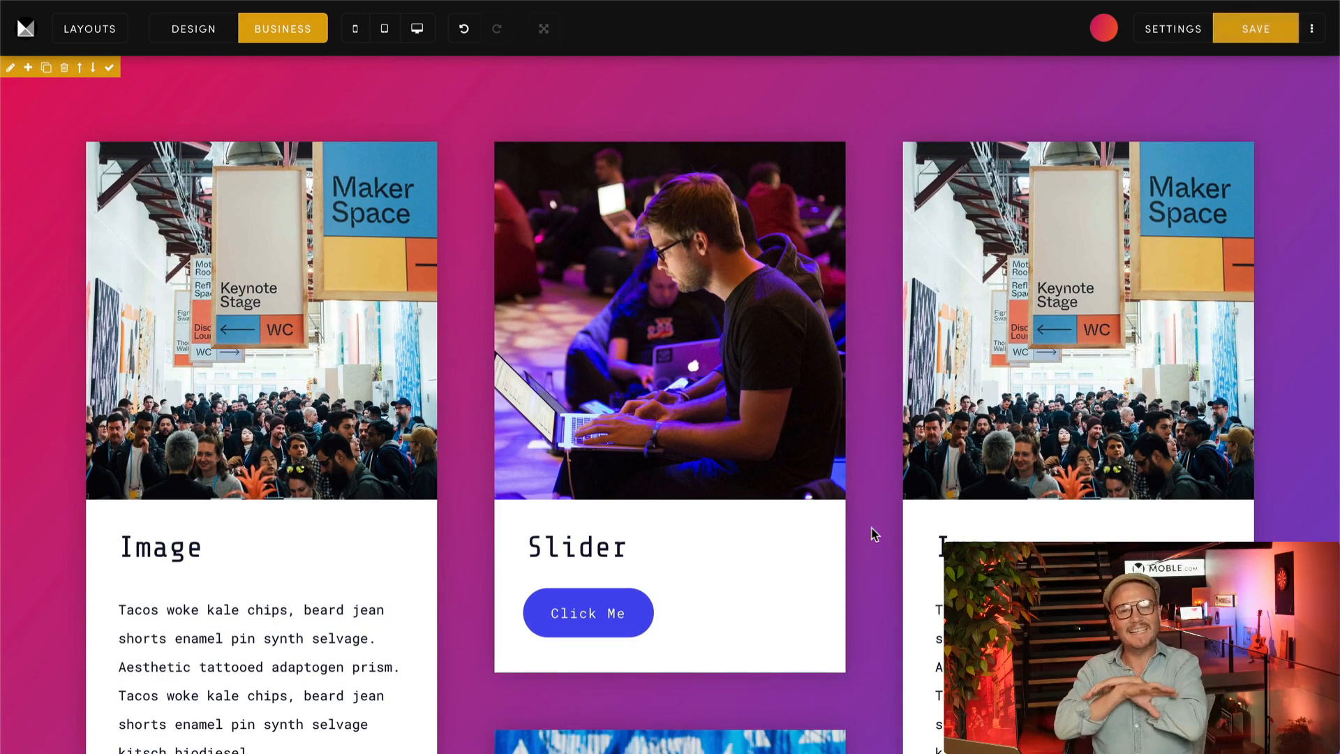
pyautogui.scroll(-9, 873, 533)
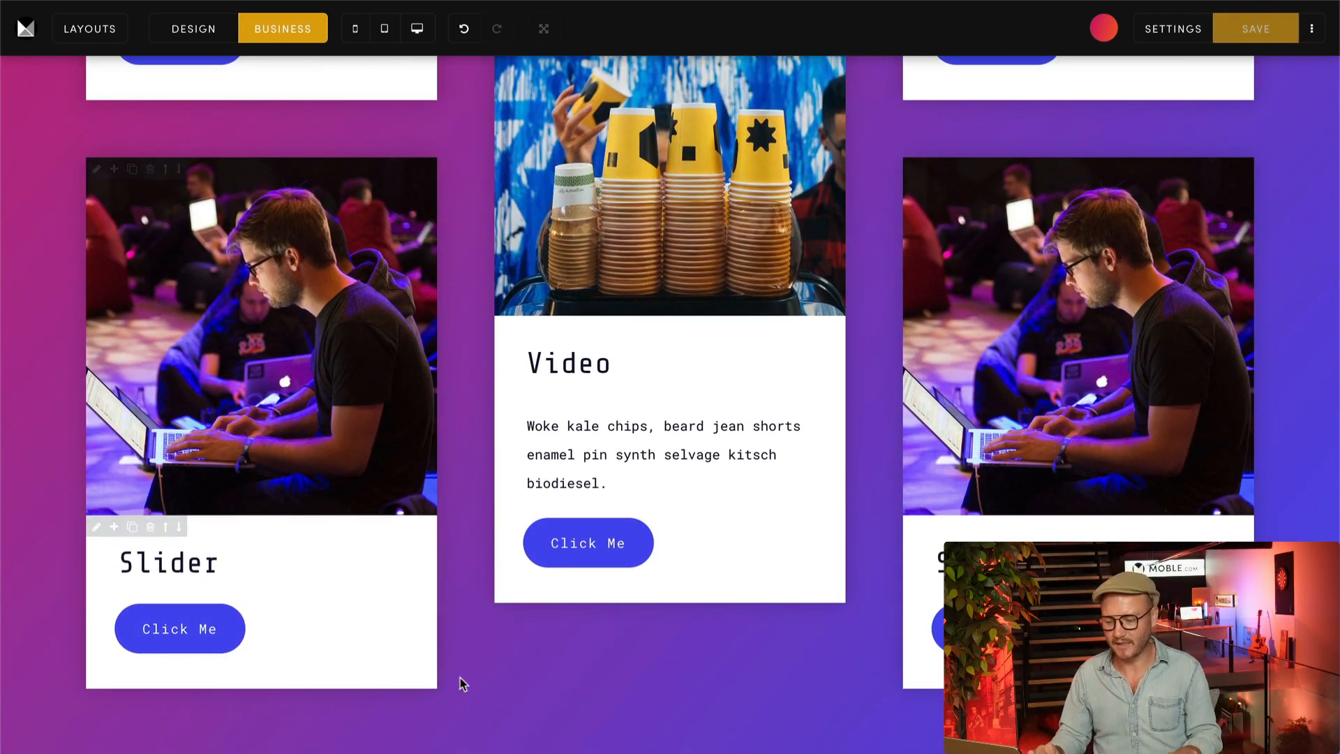
pyautogui.click(1256, 28)
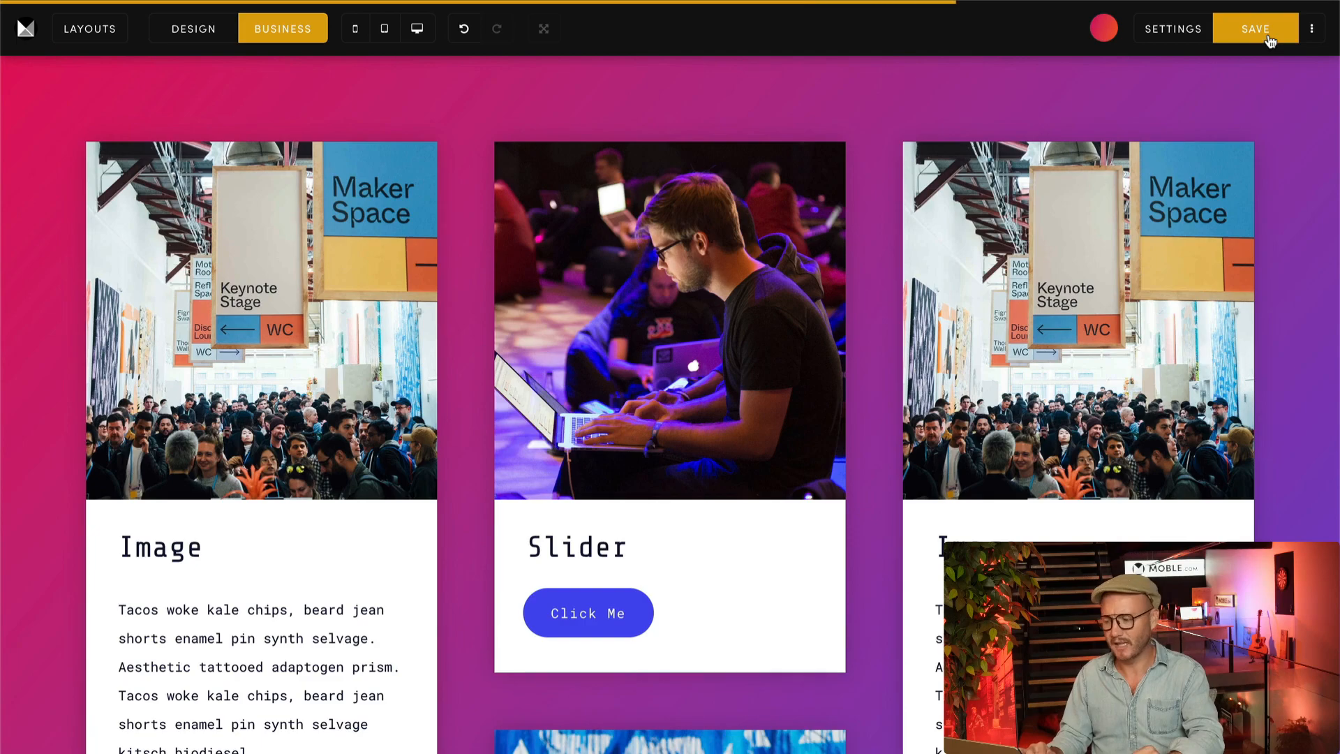
pyautogui.click(1310, 34)
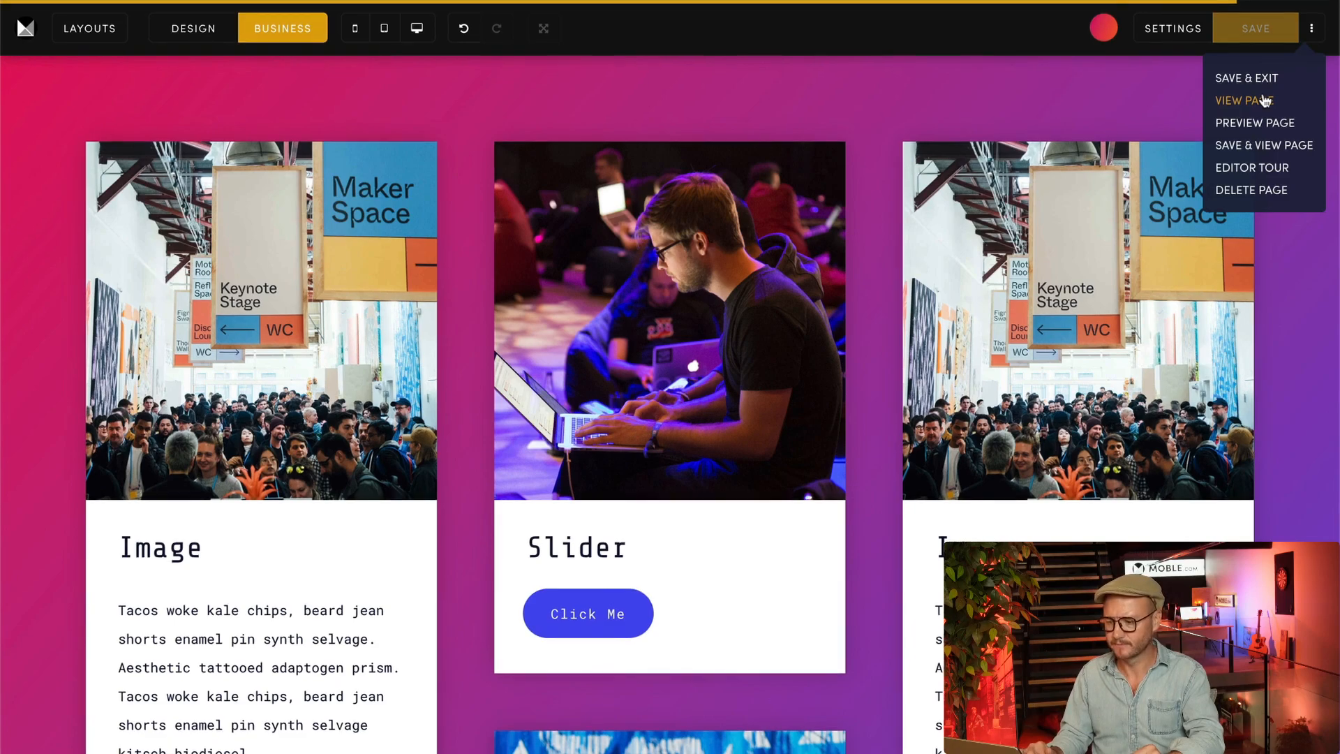
pyautogui.click(1265, 101)
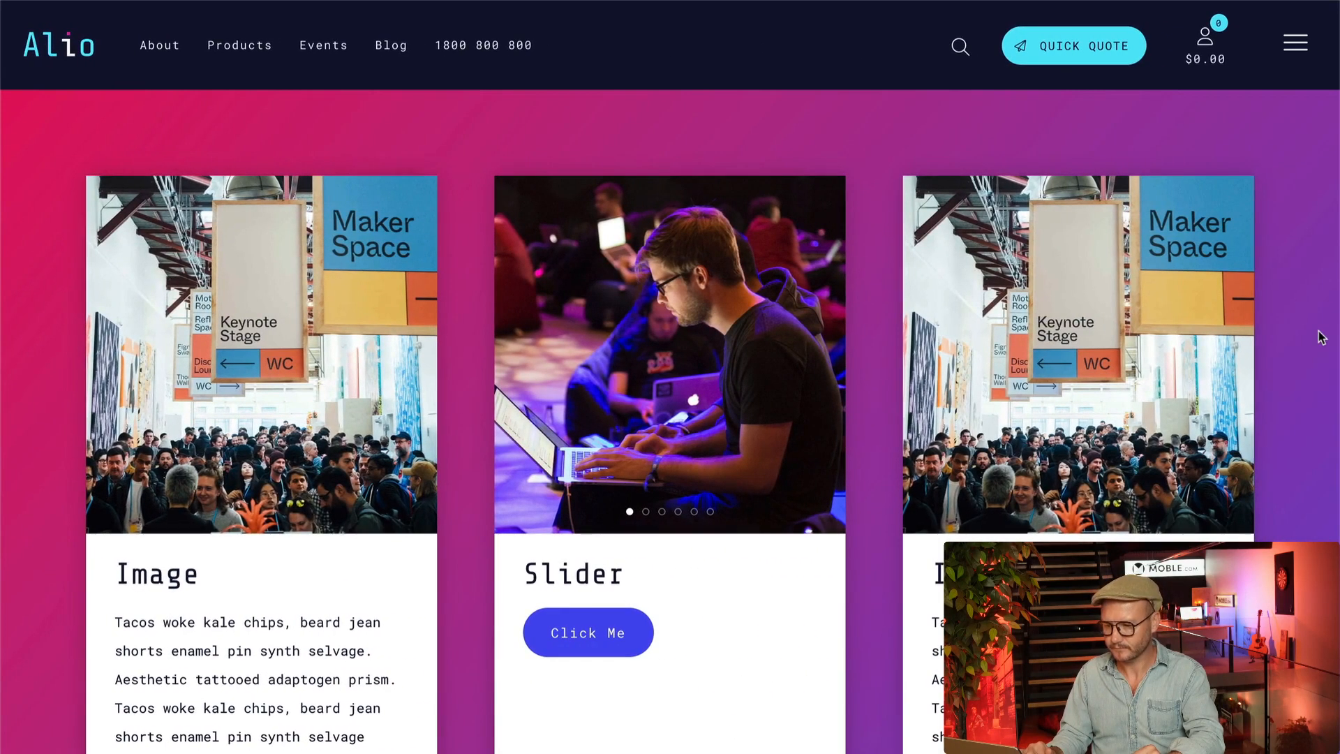
# Examine the heights and white areas of the cards in all three columns on the live page
pyautogui.scroll(-10, 1321, 337)
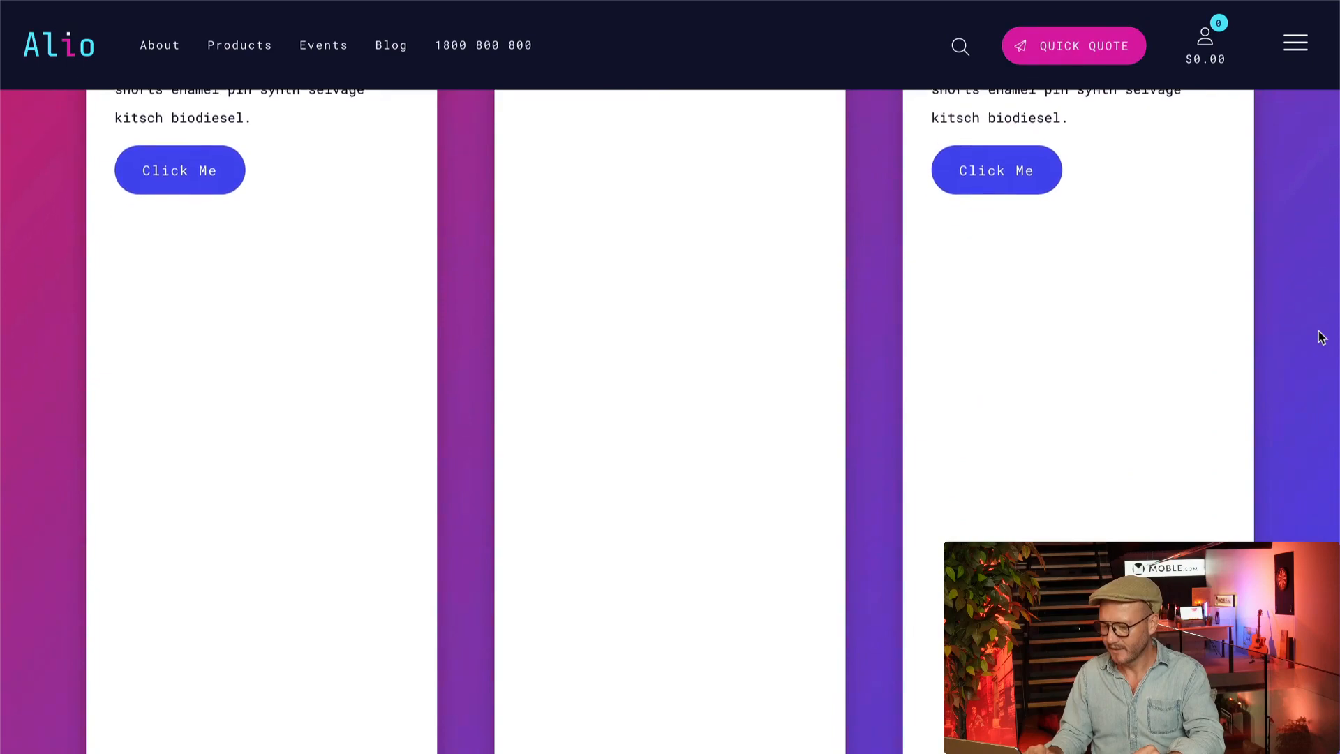
pyautogui.scroll(-5, 1321, 337)
pyautogui.scroll(8, 1320, 337)
pyautogui.scroll(7, 1321, 337)
pyautogui.scroll(-1, 1321, 337)
pyautogui.scroll(-5, 1320, 337)
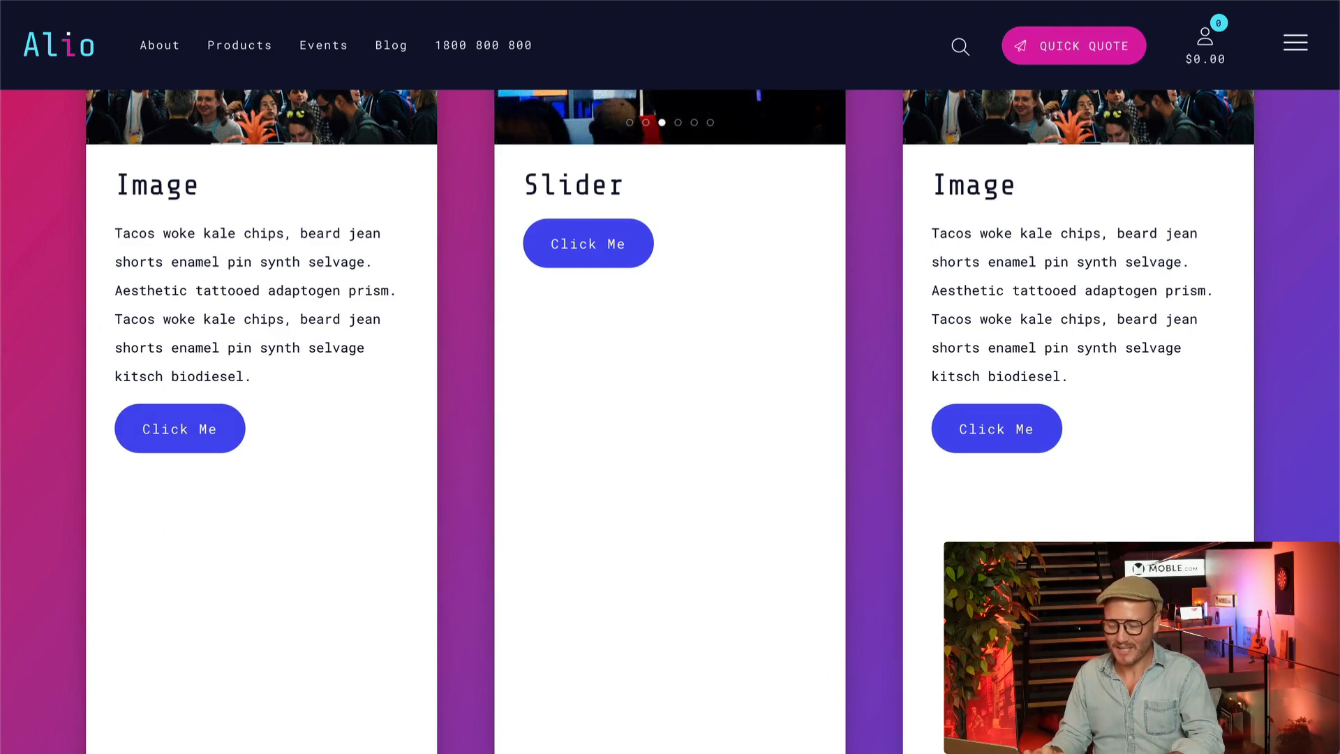
pyautogui.scroll(-6, 701, 542)
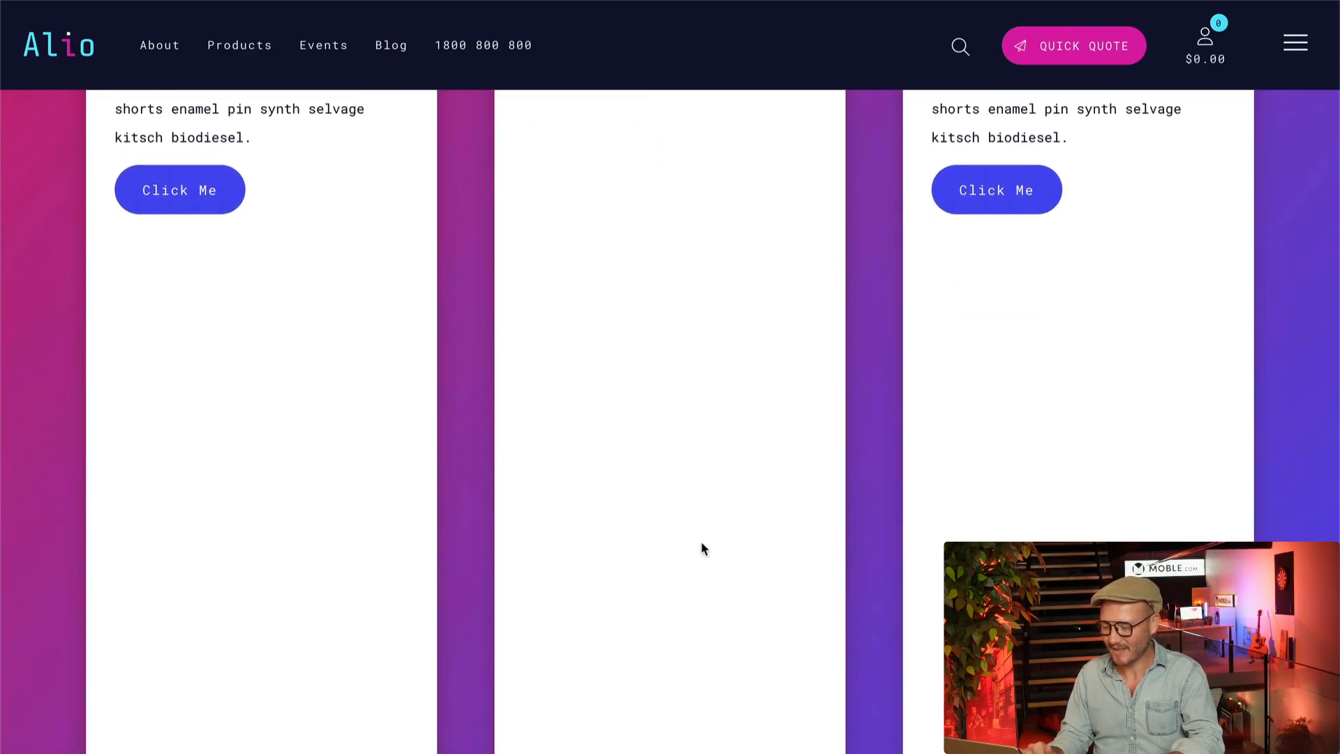
pyautogui.scroll(2, 587, 459)
pyautogui.scroll(10, 587, 459)
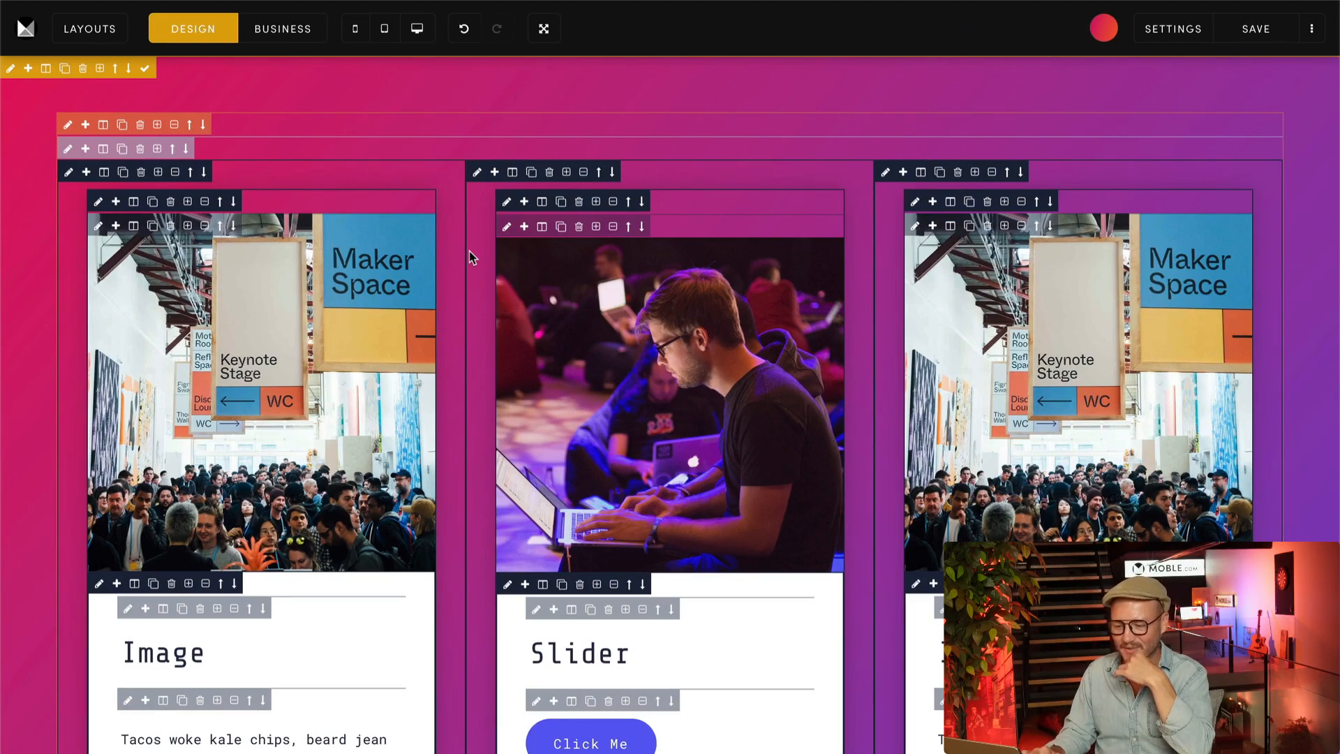
# Turn off Equal Height Columns in the frame settings of the Flip element that holds the three card columns
pyautogui.scroll(-7, 493, 376)
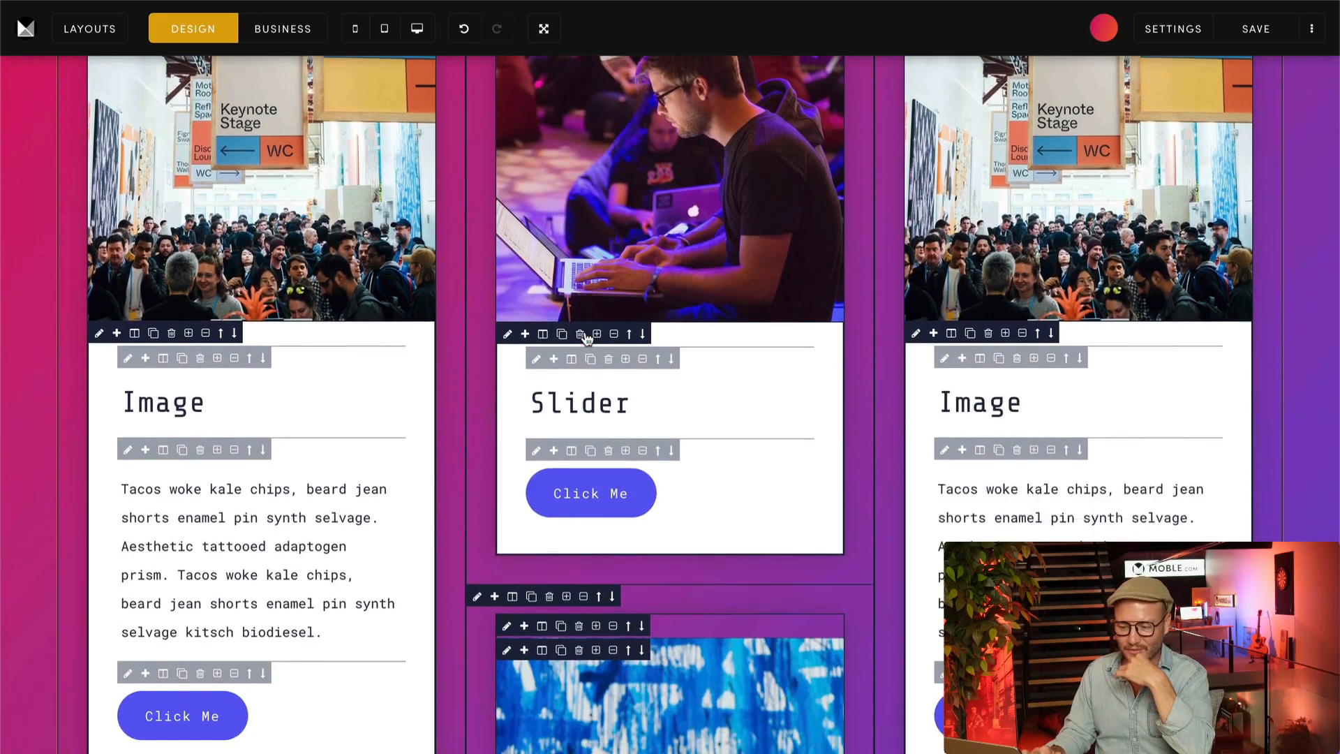
pyautogui.scroll(-4, 649, 594)
pyautogui.scroll(10, 670, 604)
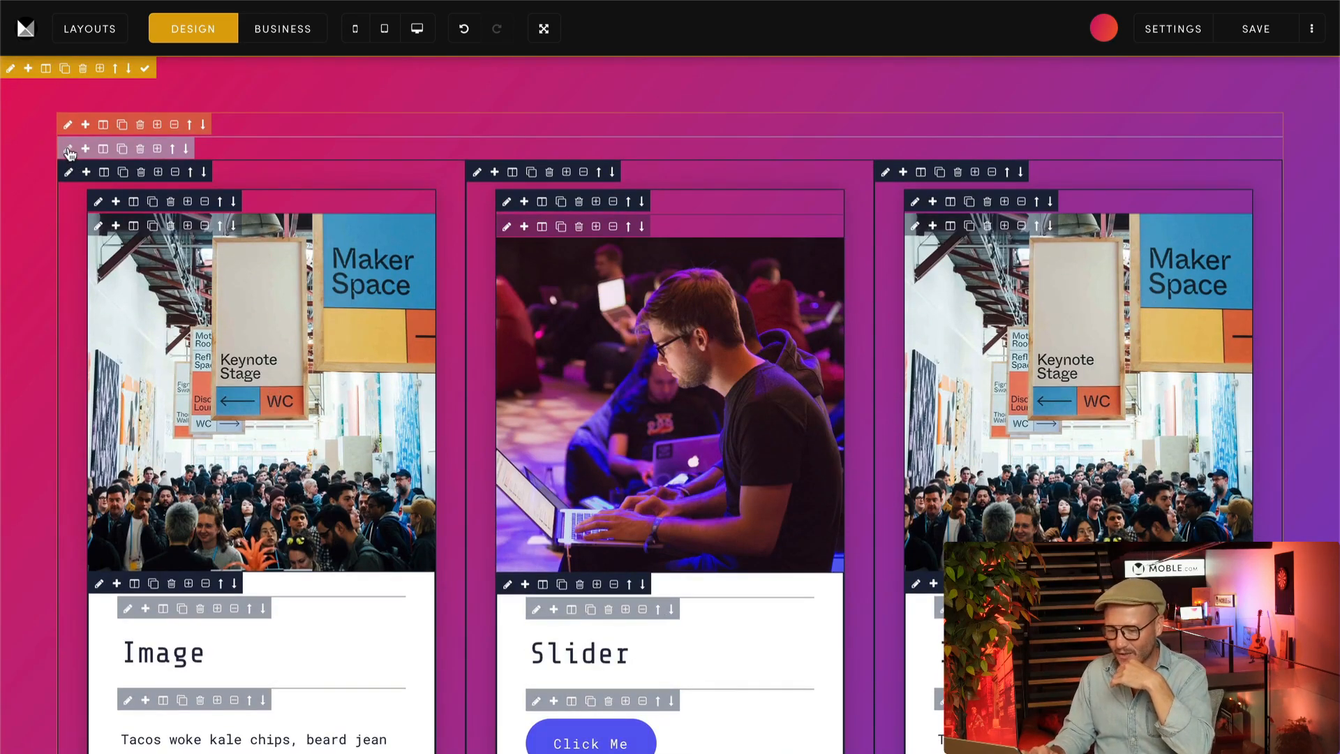
pyautogui.click(68, 149)
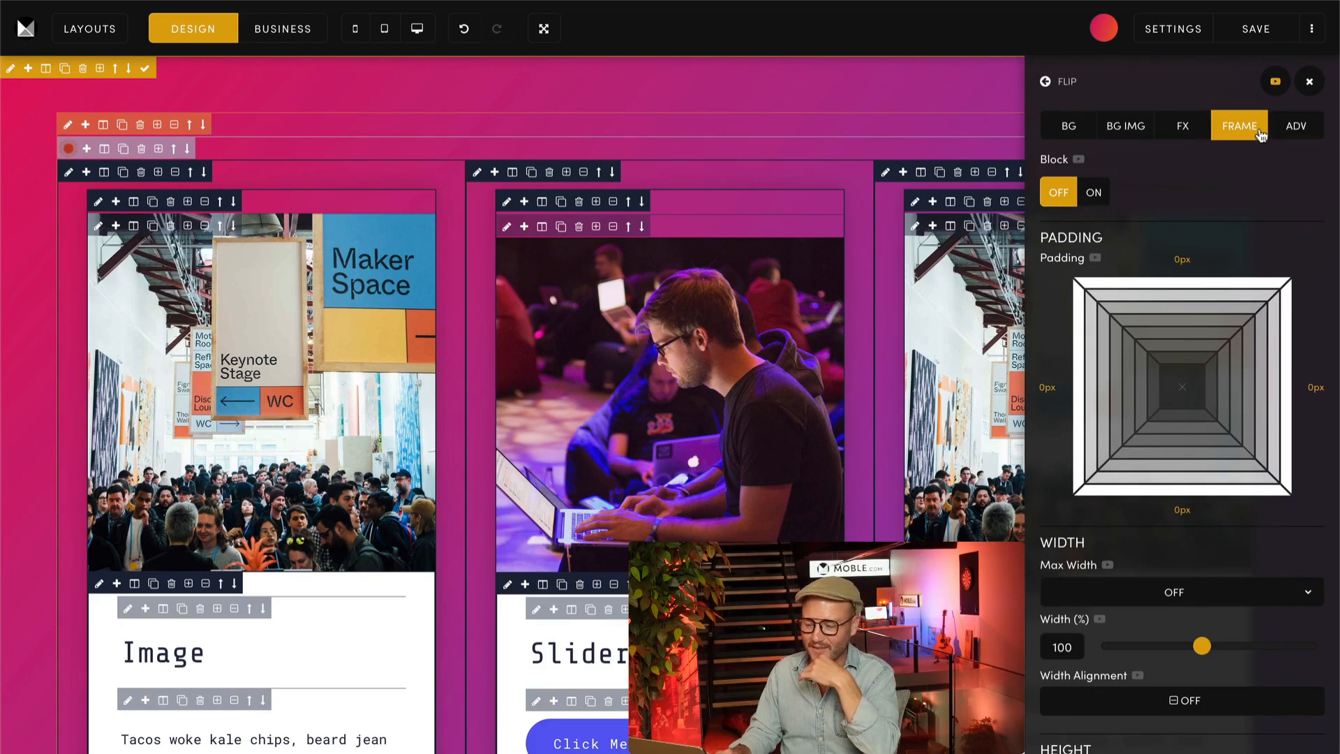
pyautogui.scroll(-7, 1313, 372)
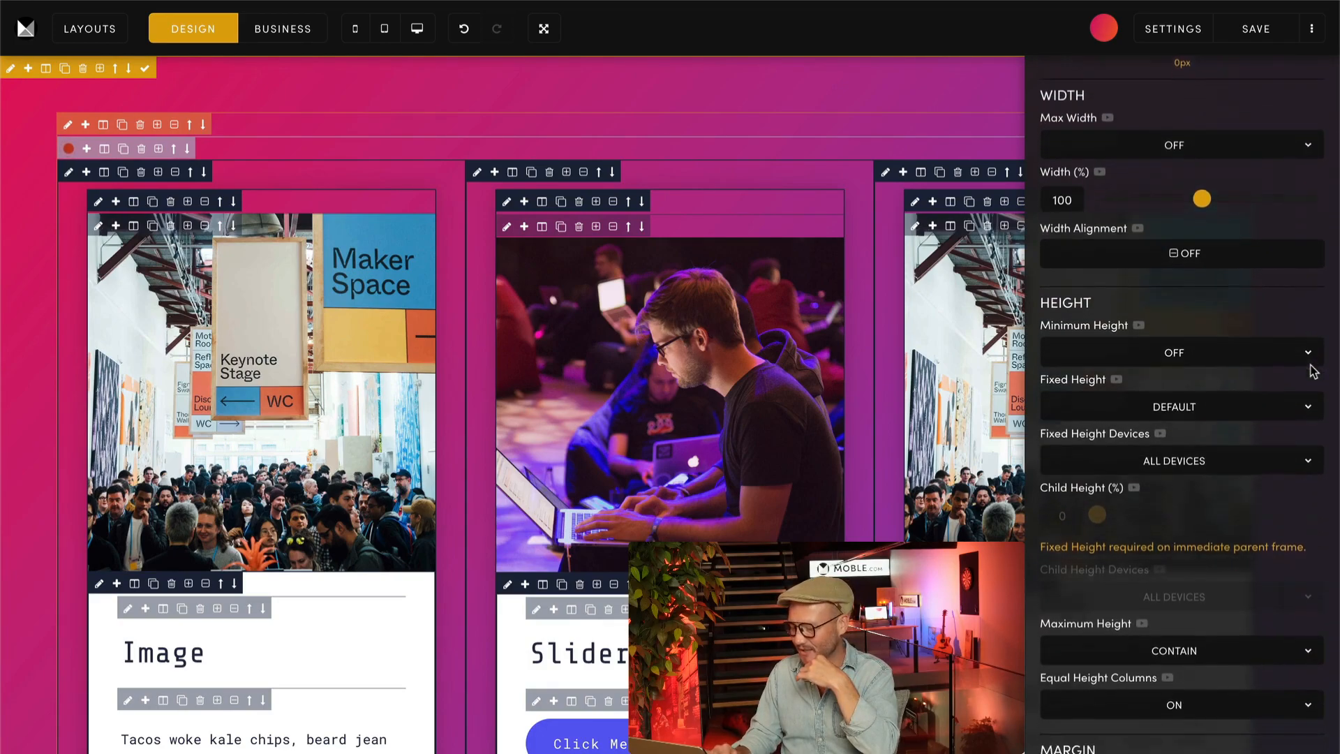
pyautogui.click(1083, 646)
pyautogui.click(1084, 628)
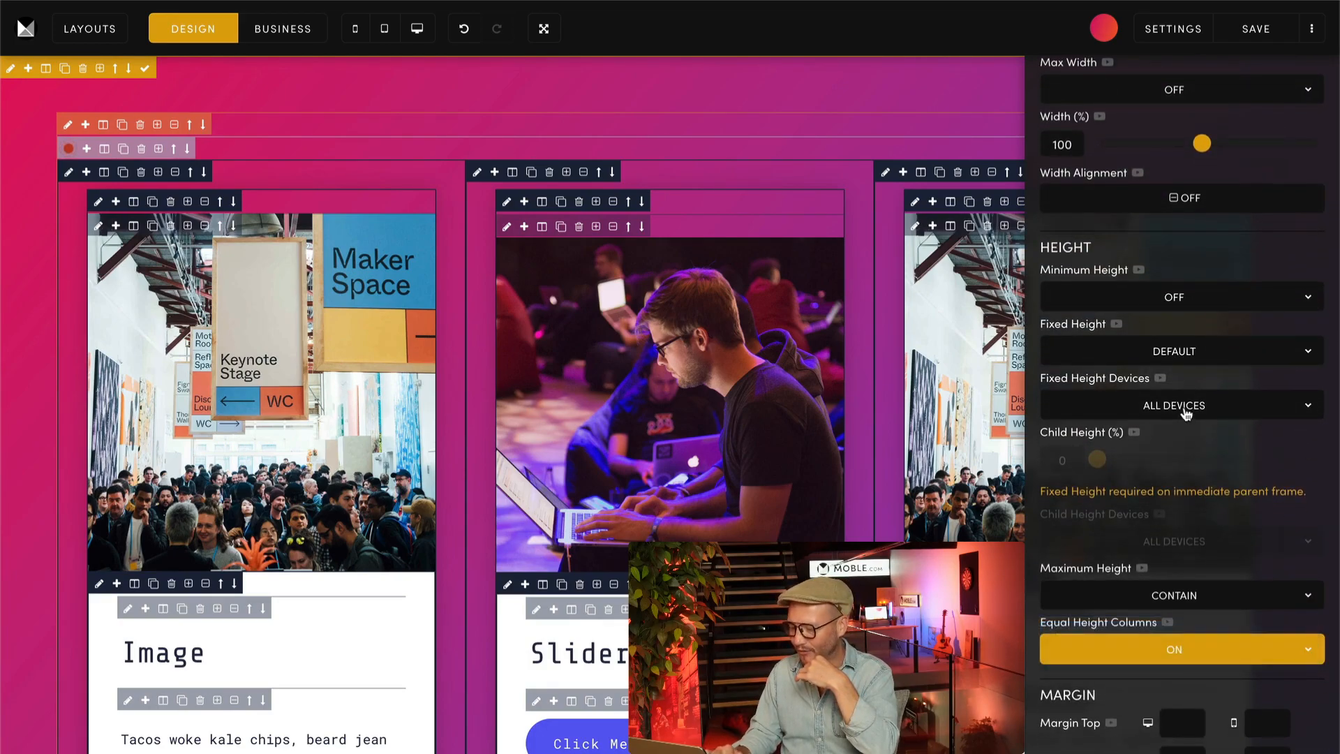
pyautogui.scroll(1, 1186, 413)
pyautogui.scroll(6, 1186, 413)
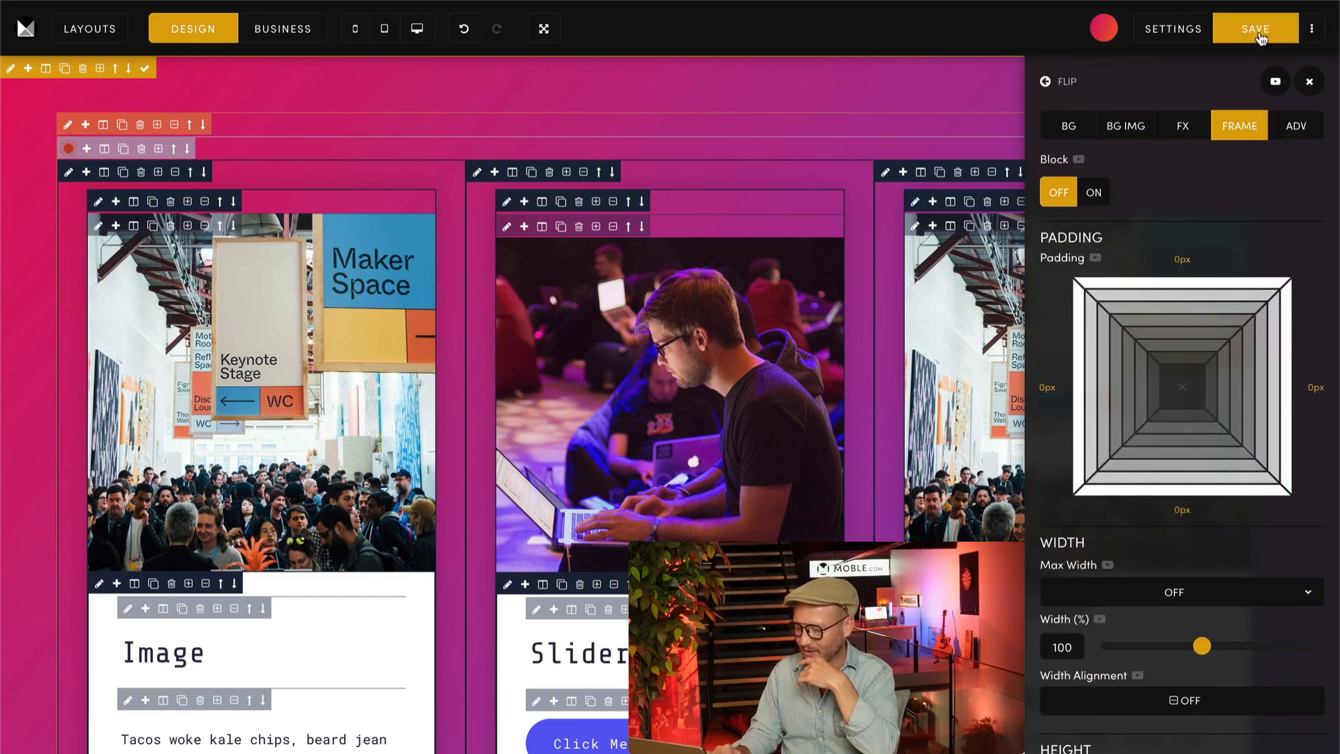
# Save the page, open its live version and check the heights of the stacked cards
pyautogui.click(1310, 30)
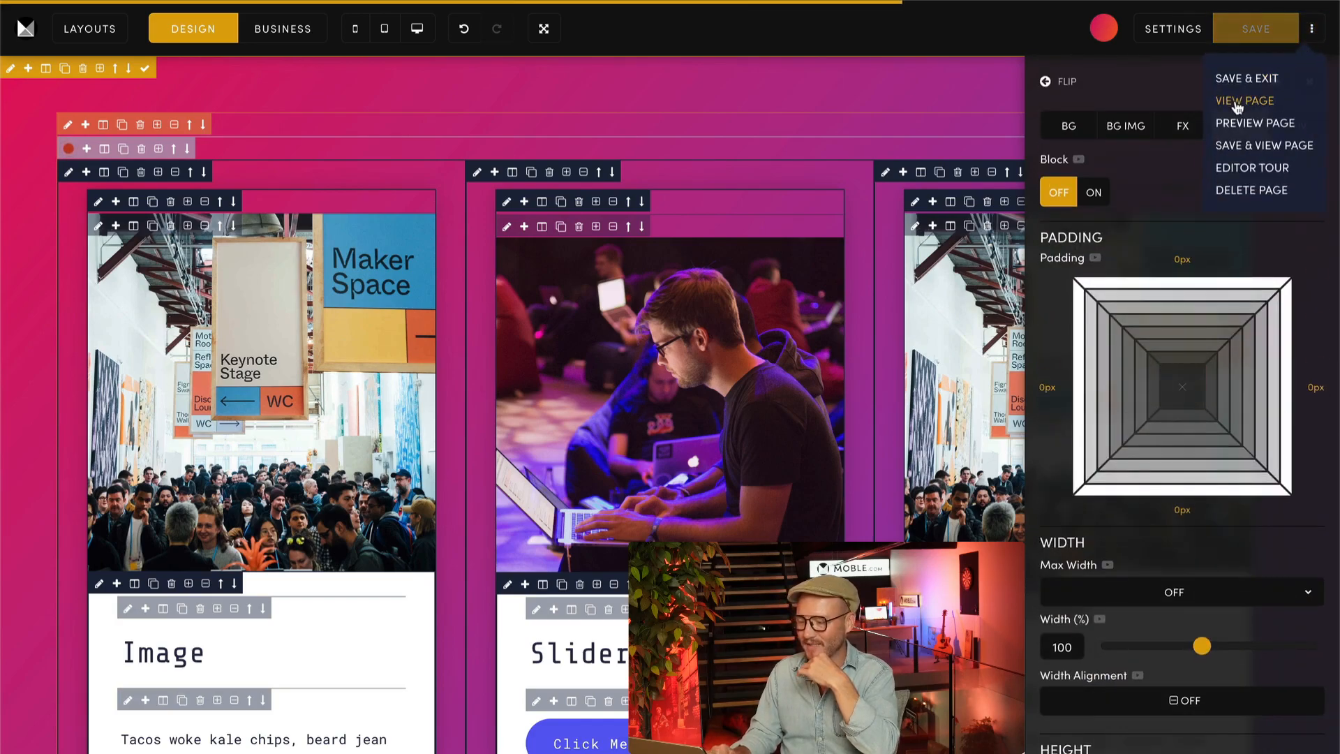
pyautogui.click(1258, 102)
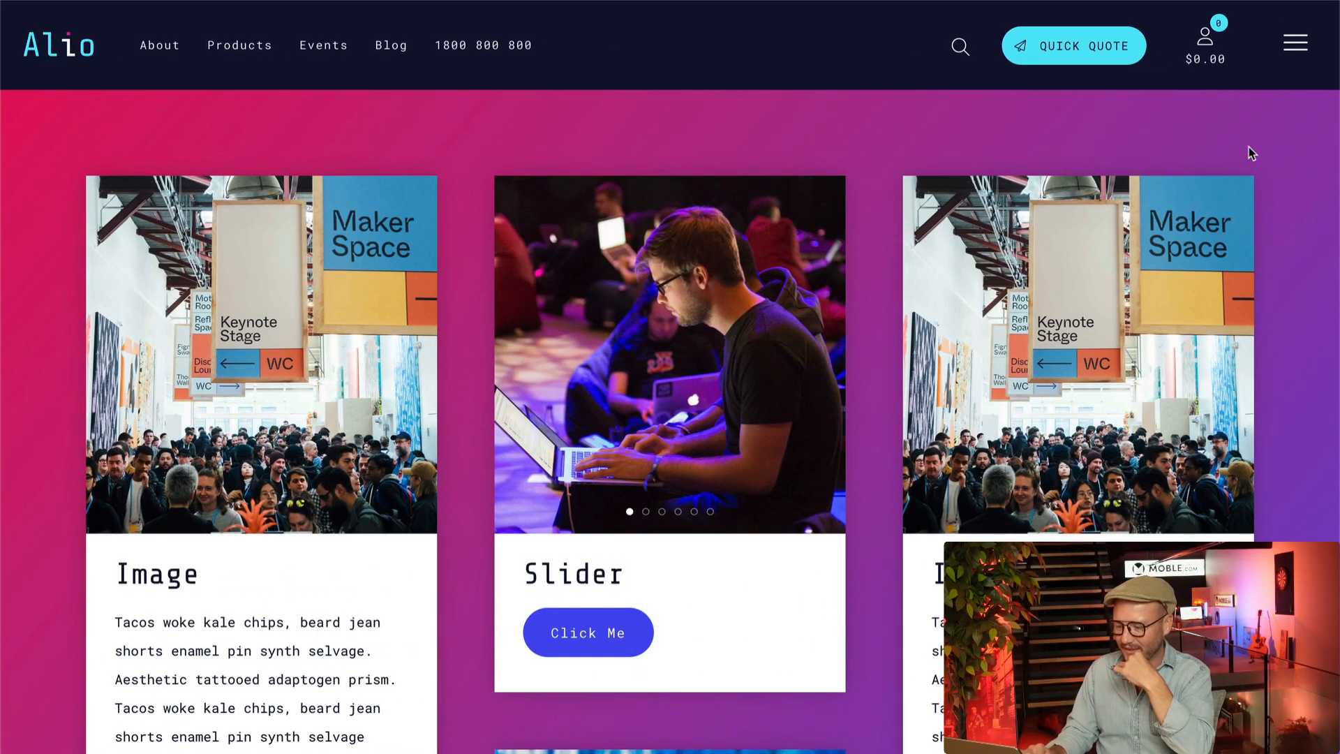
pyautogui.scroll(-7, 1235, 364)
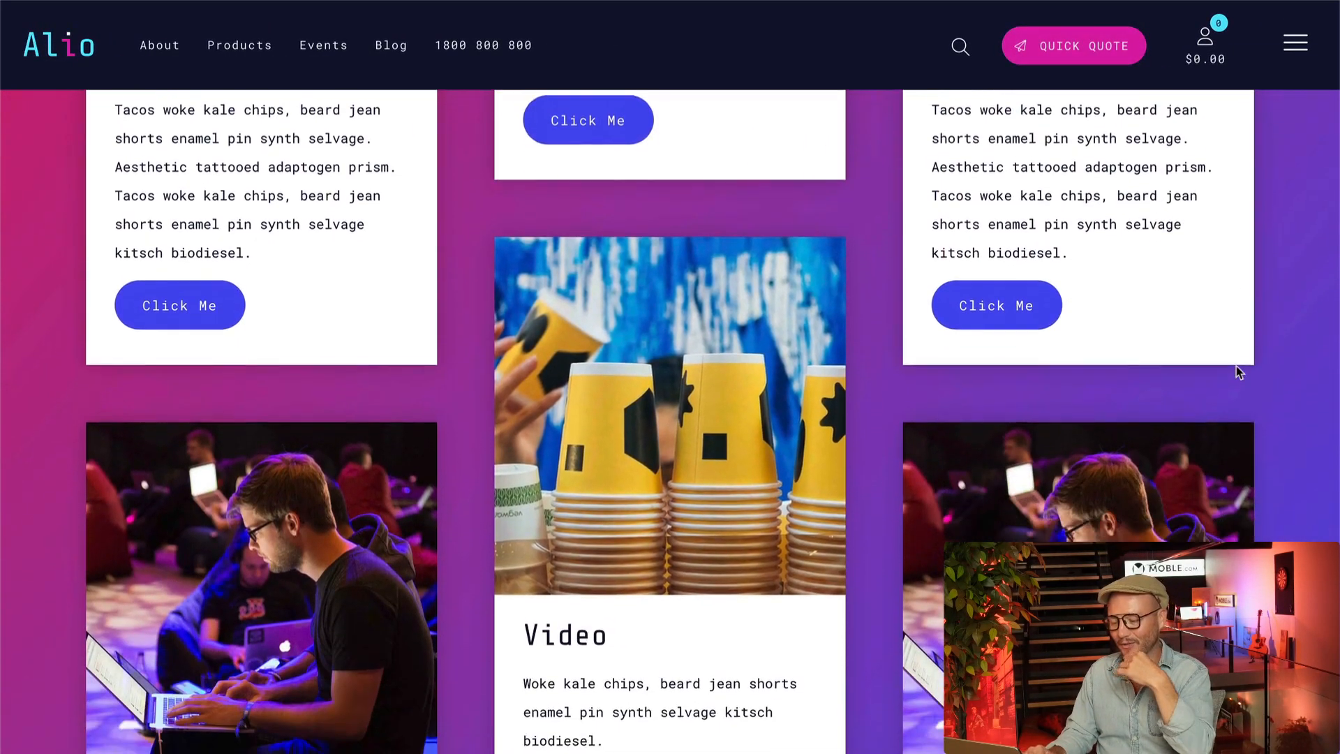
pyautogui.scroll(-5, 1236, 366)
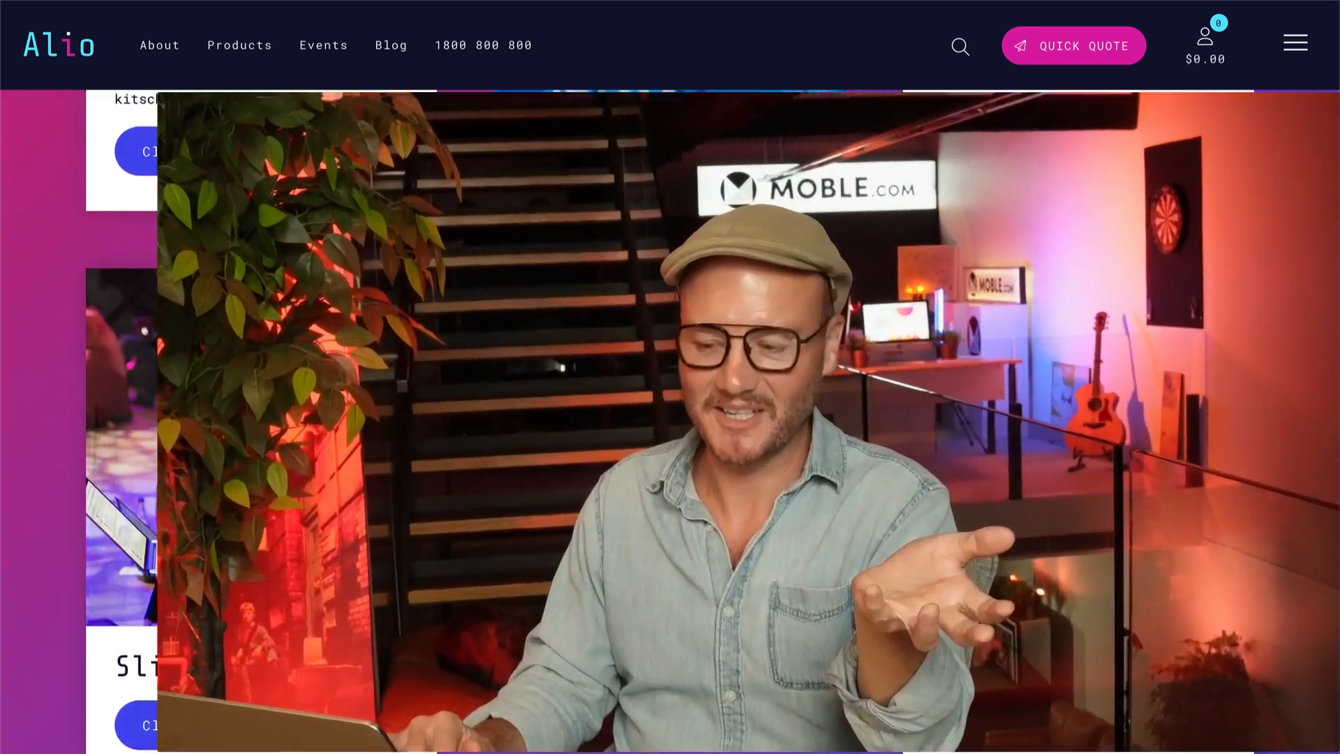